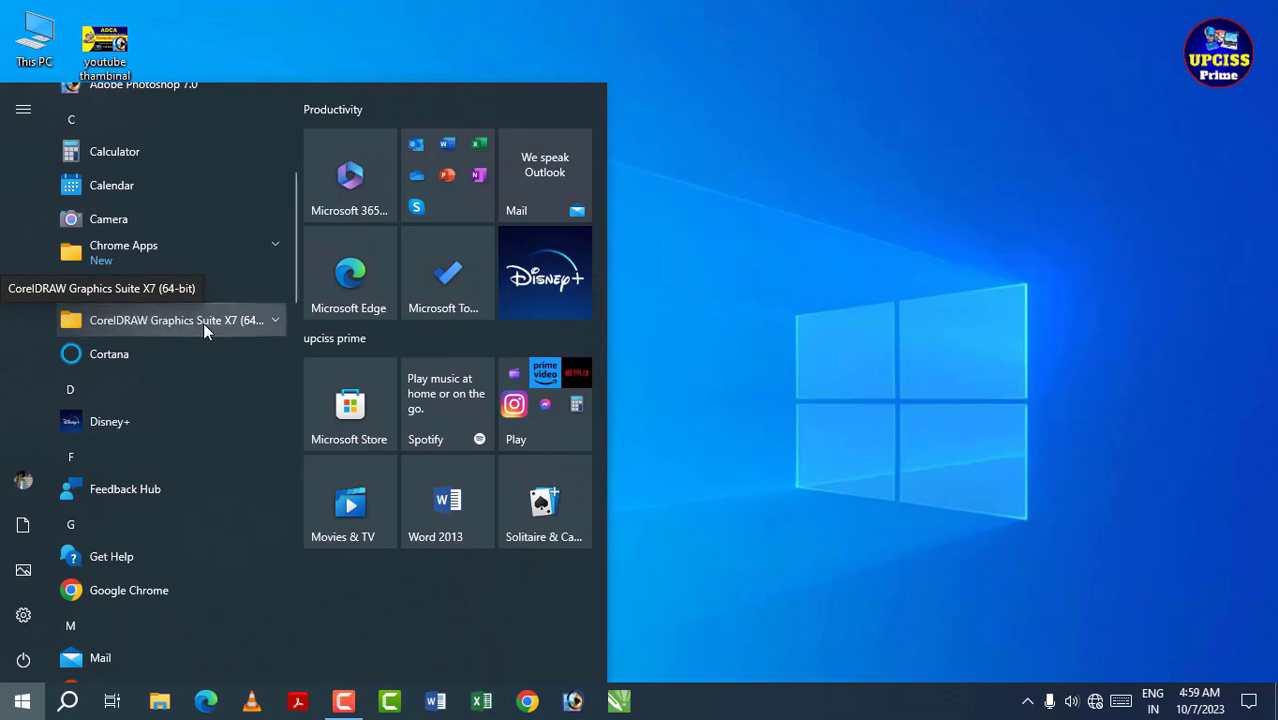
# - Launch CorelDRAW X7 (64-Bit) from the installed programs and close it again
pyautogui.click(203, 322)
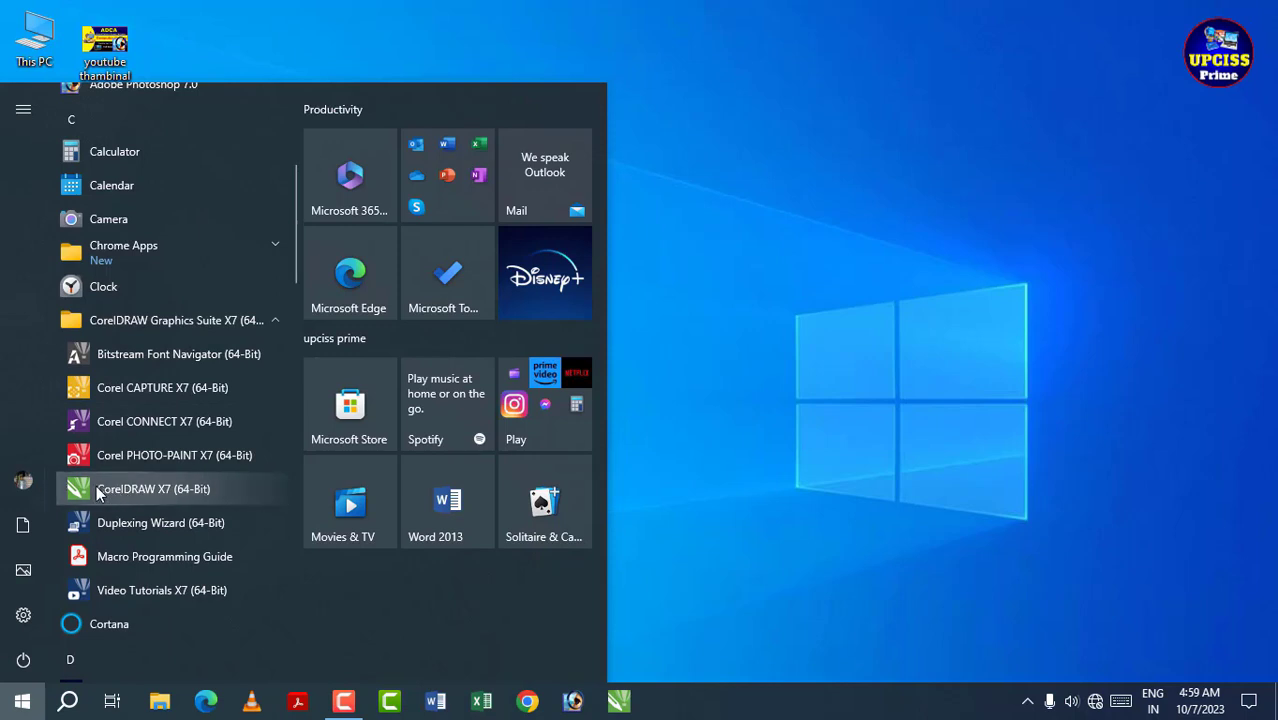
pyautogui.click(155, 488)
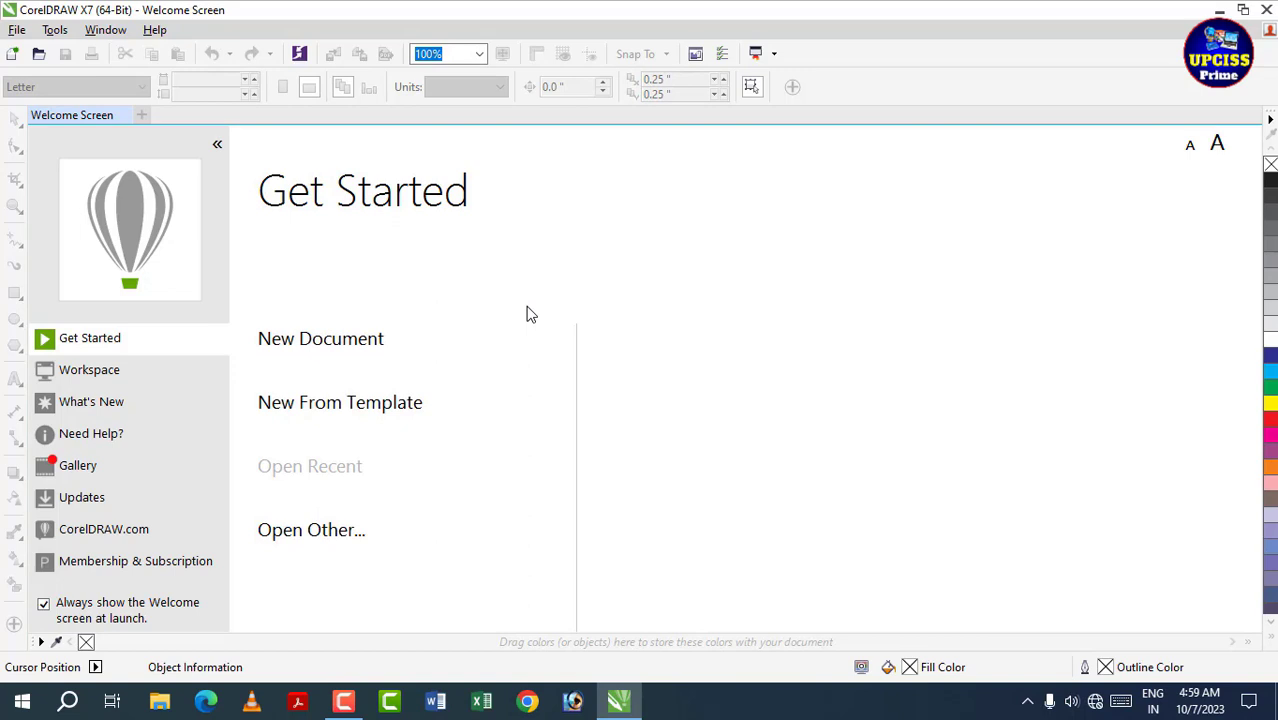
pyautogui.click(1262, 14)
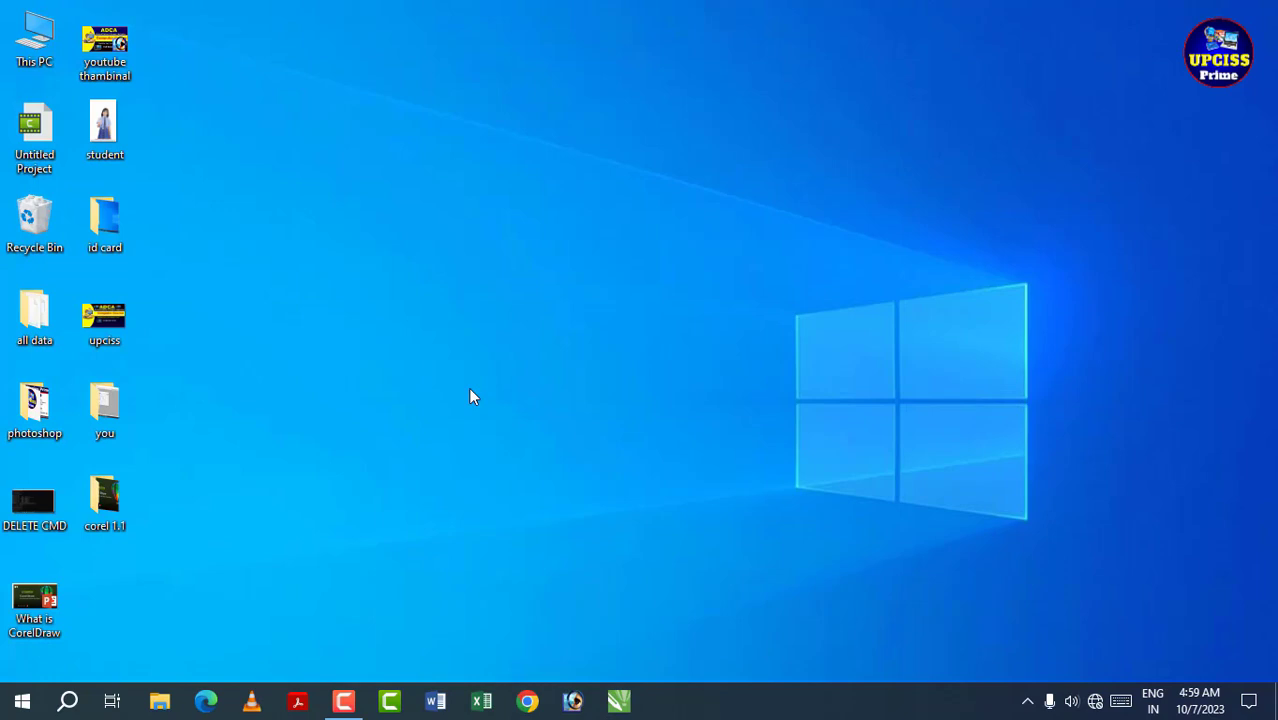
# - Launch CorelDRAW by running the command coreldrw from the Windows Run dialog
pyautogui.press('super+r')
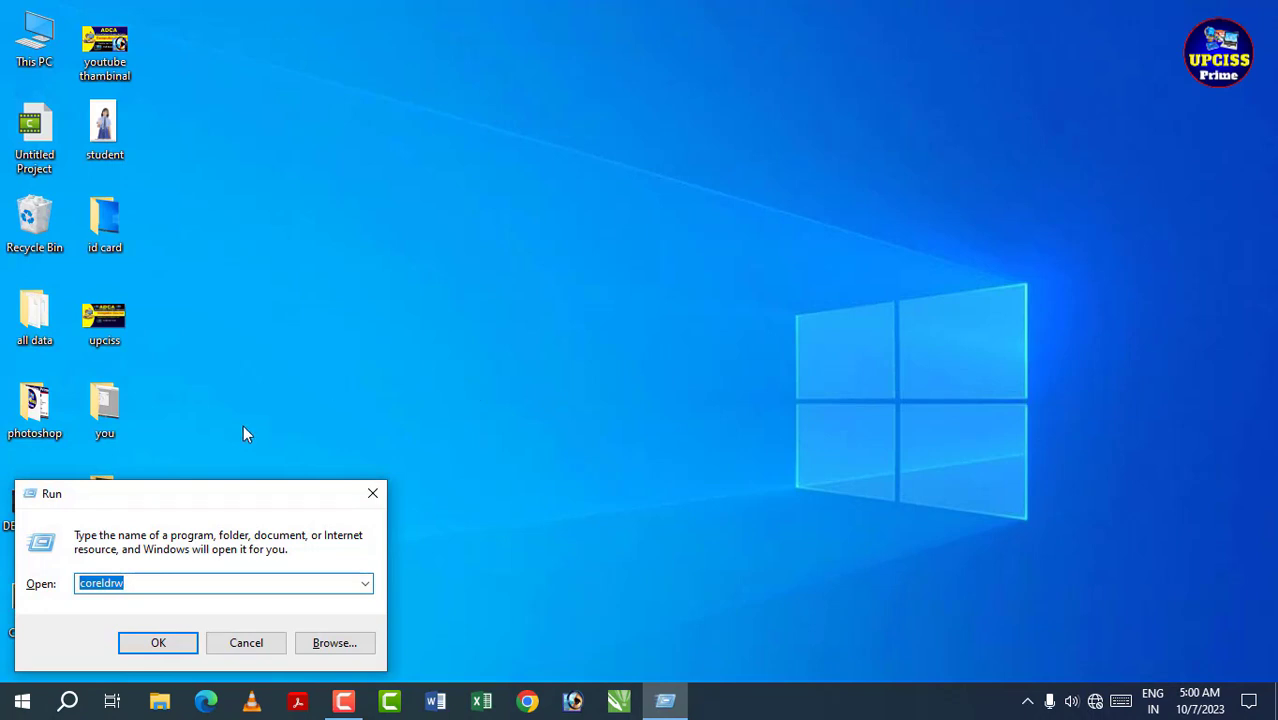
pyautogui.click(166, 580)
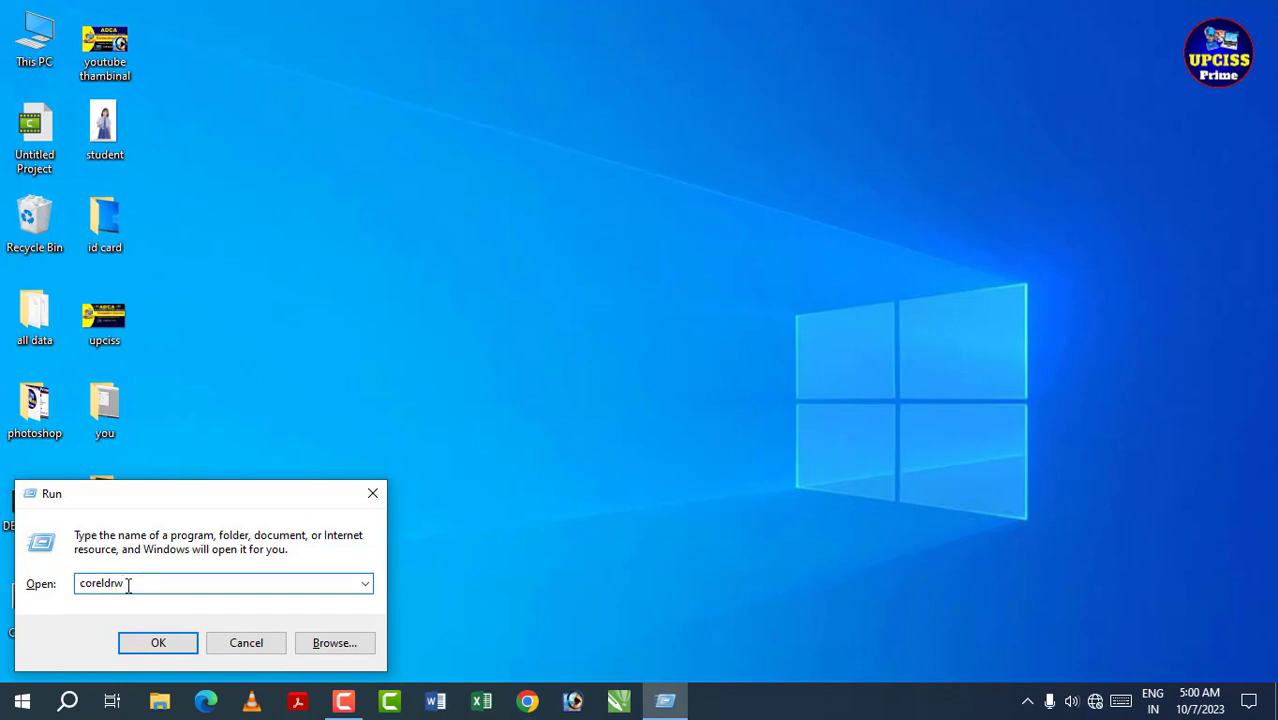
pyautogui.moveTo(162, 493); pyautogui.dragTo(584, 206)
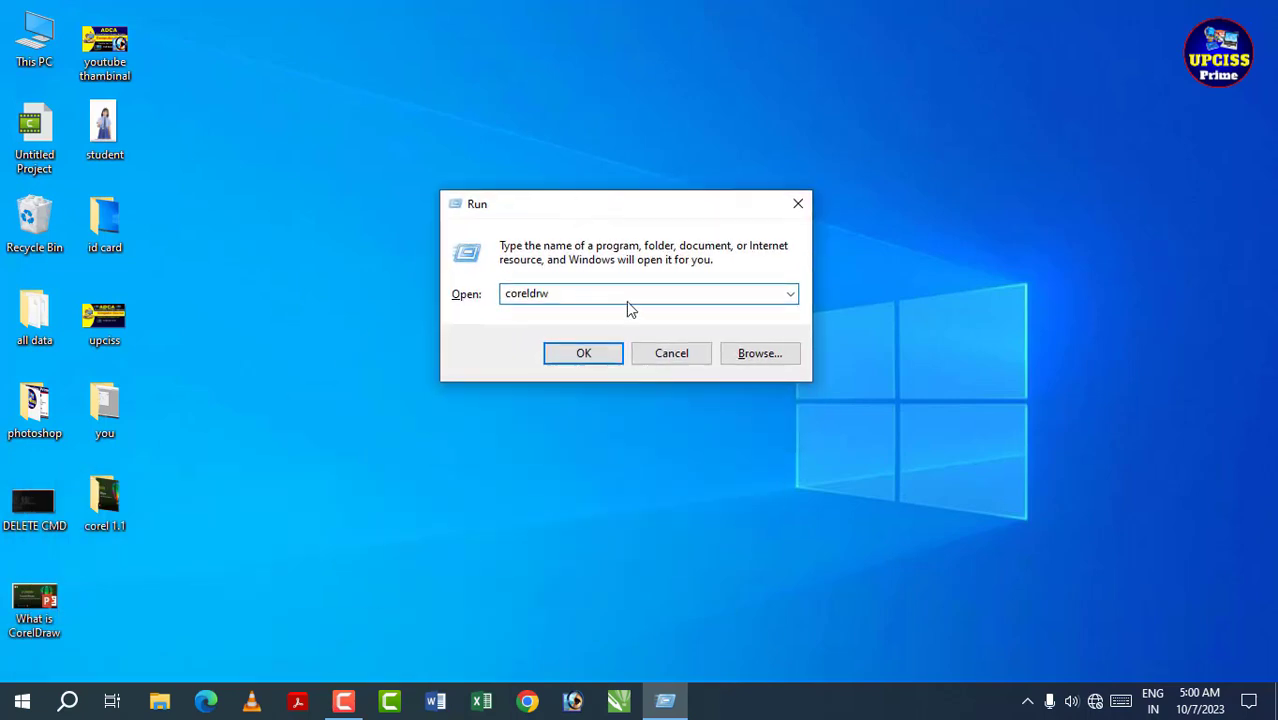
pyautogui.click(582, 352)
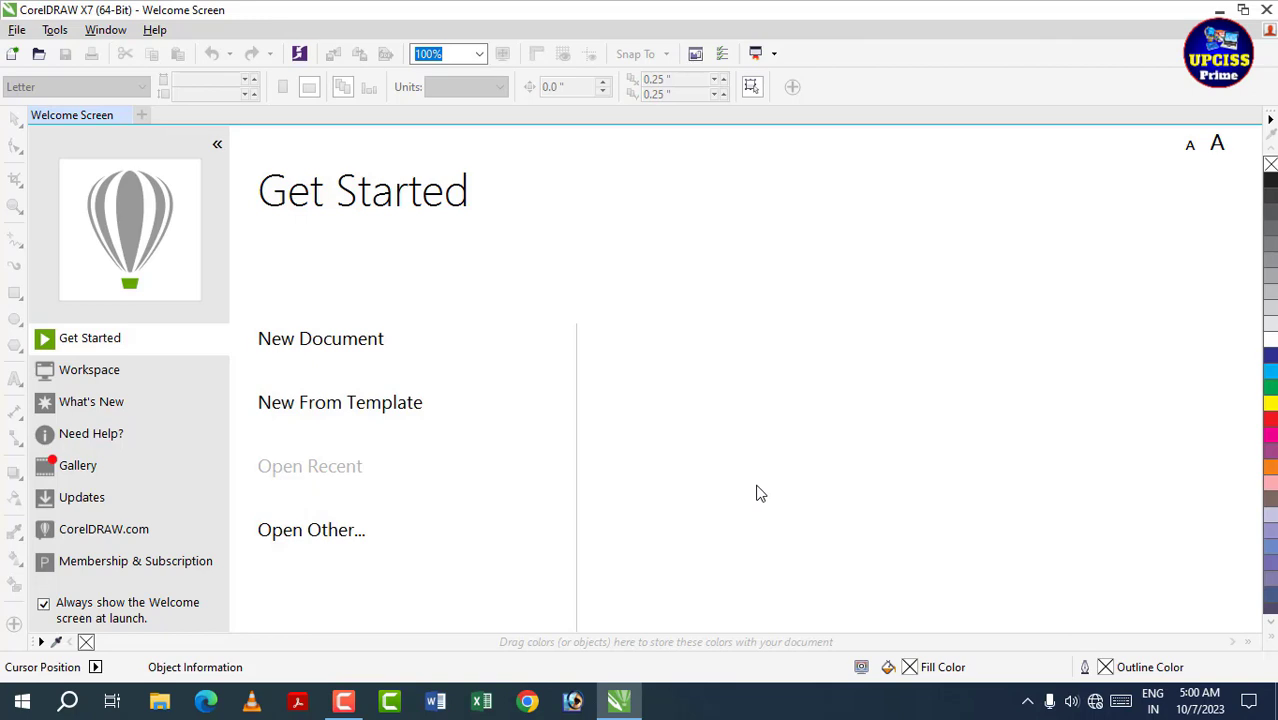
# - Browse the local document templates and close the template browser without choosing one
pyautogui.click(387, 410)
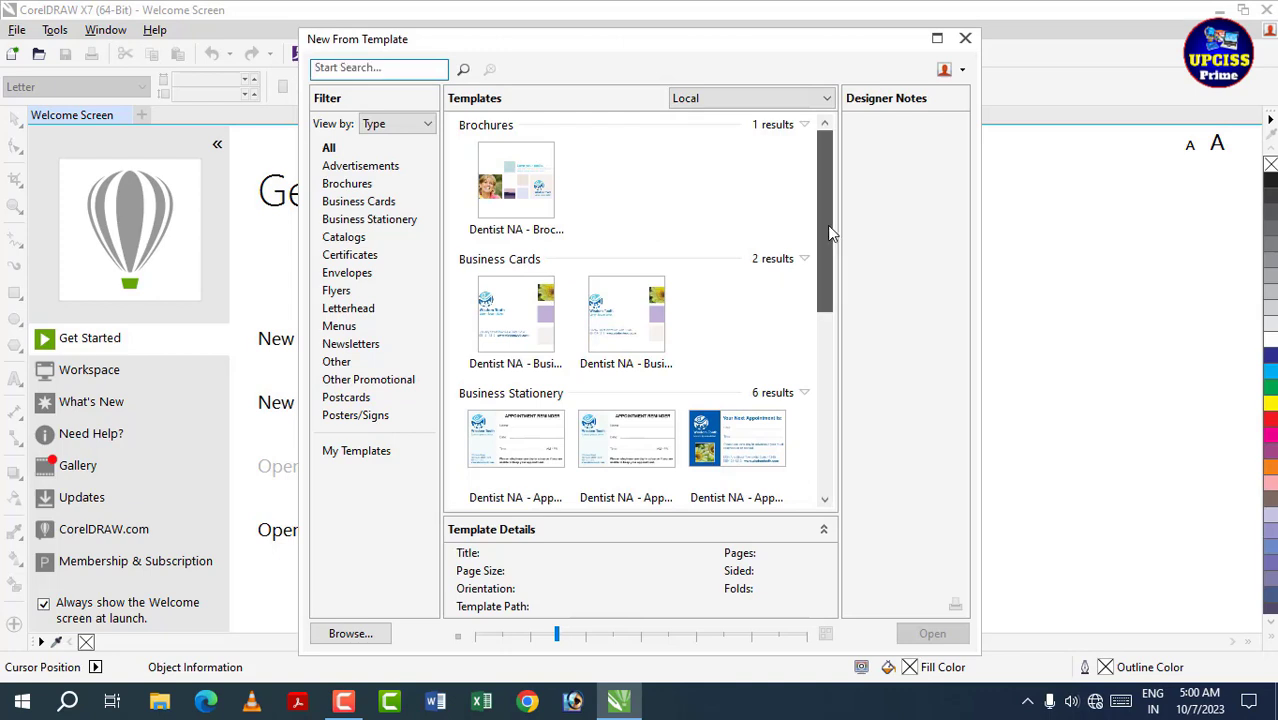
pyautogui.moveTo(830, 230); pyautogui.dragTo(837, 326)
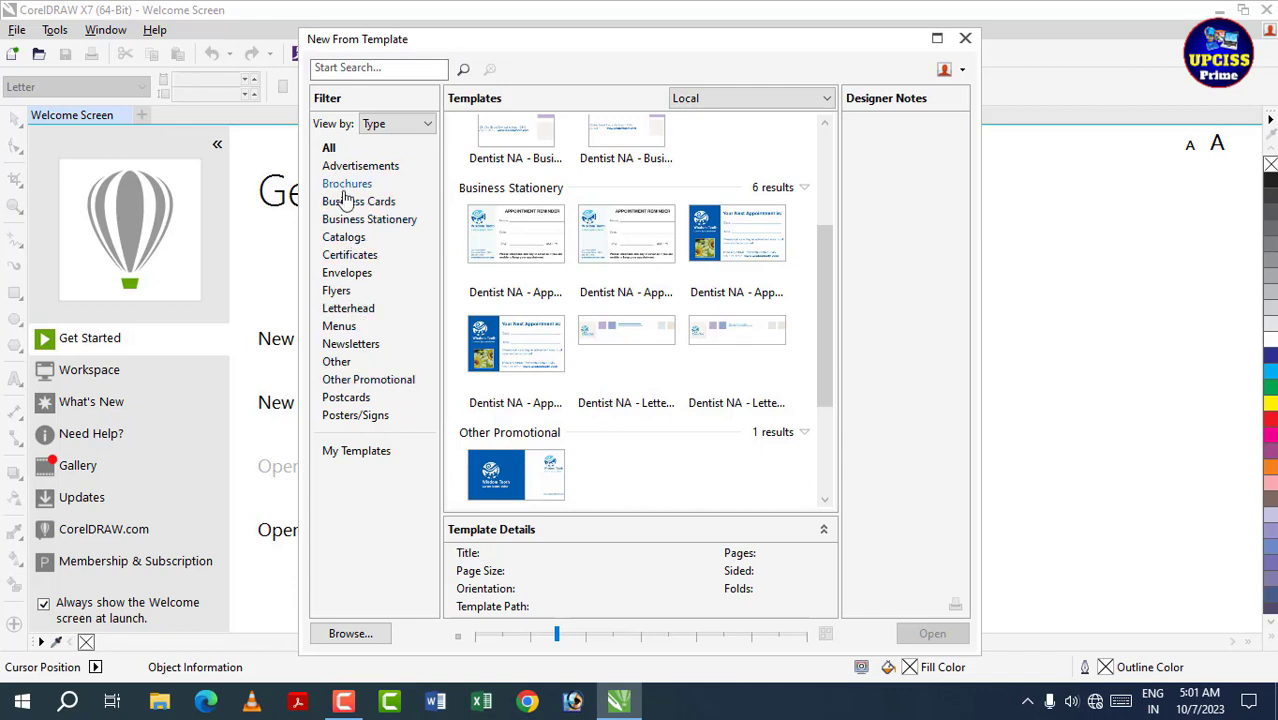
pyautogui.click(965, 38)
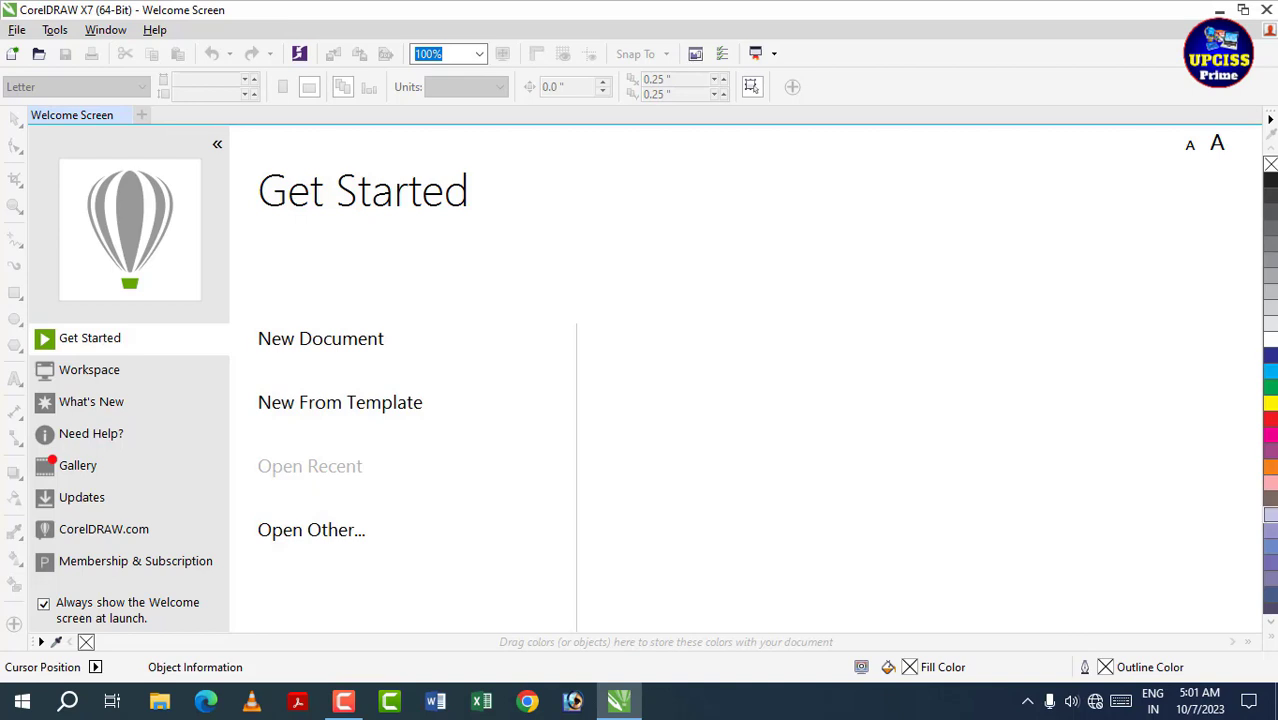
# - Start a new document and name it "upciss prime"
pyautogui.click(365, 340)
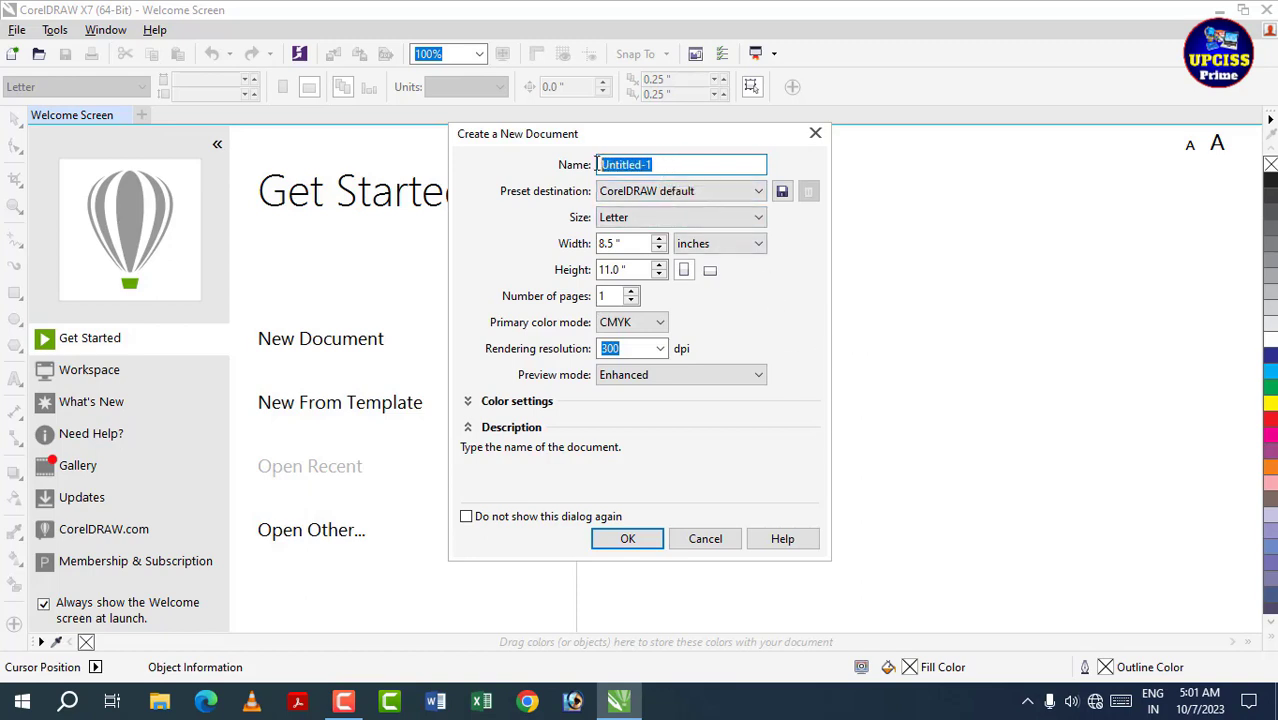
pyautogui.moveTo(671, 164); pyautogui.dragTo(614, 167)
pyautogui.click(603, 165)
pyautogui.doubleClick(598, 164)
pyautogui.write('upciss prime')
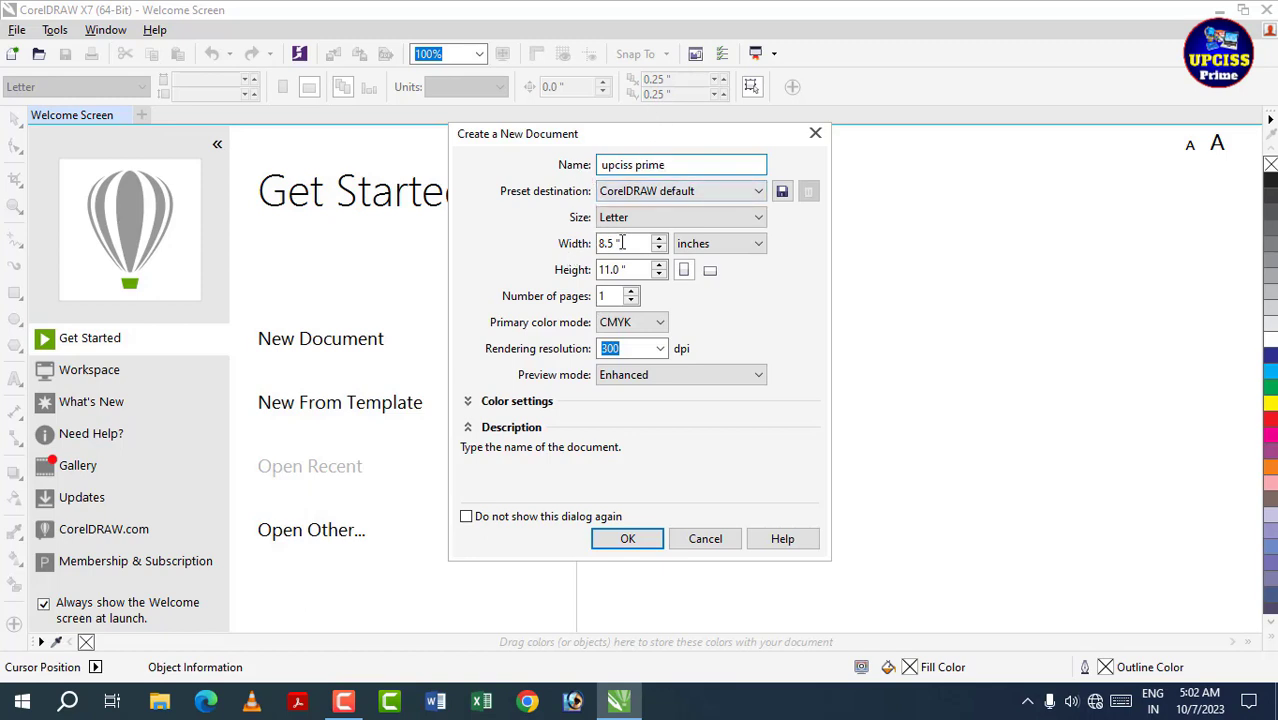
# - Choose the Letter page size, keep inches as the unit, and create the document
pyautogui.click(760, 217)
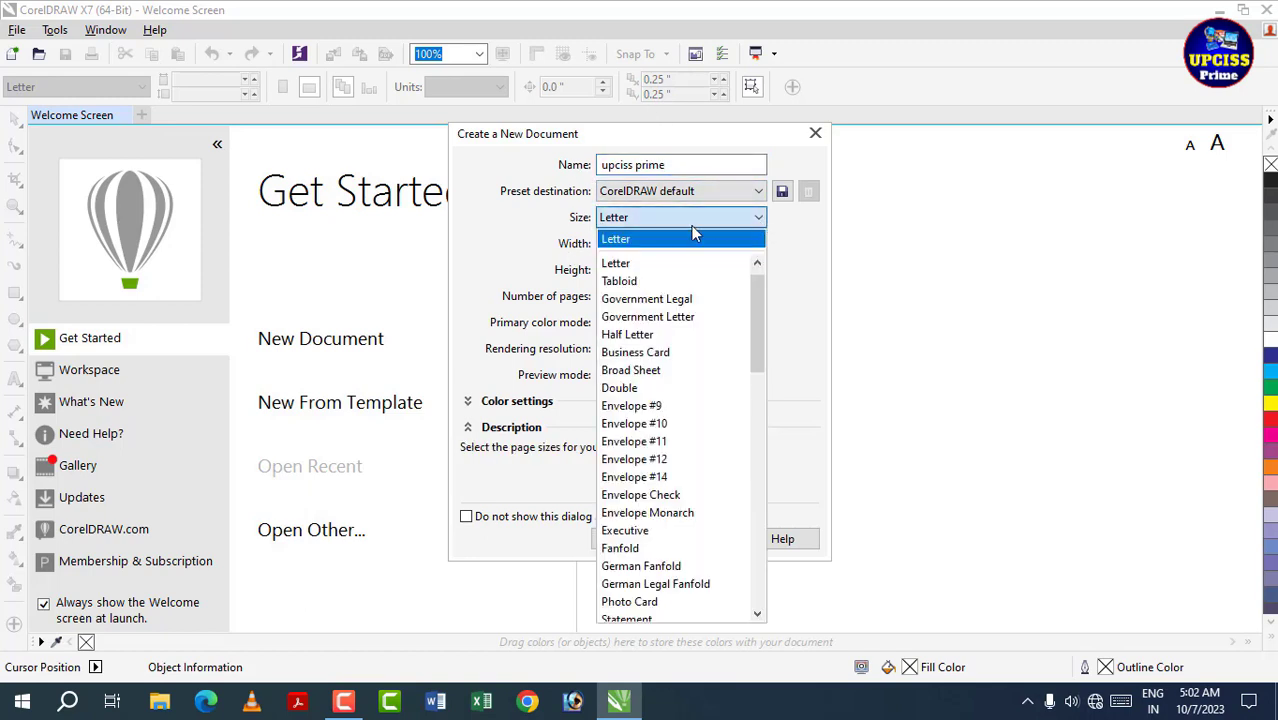
pyautogui.moveTo(756, 355); pyautogui.dragTo(755, 268)
pyautogui.click(630, 239)
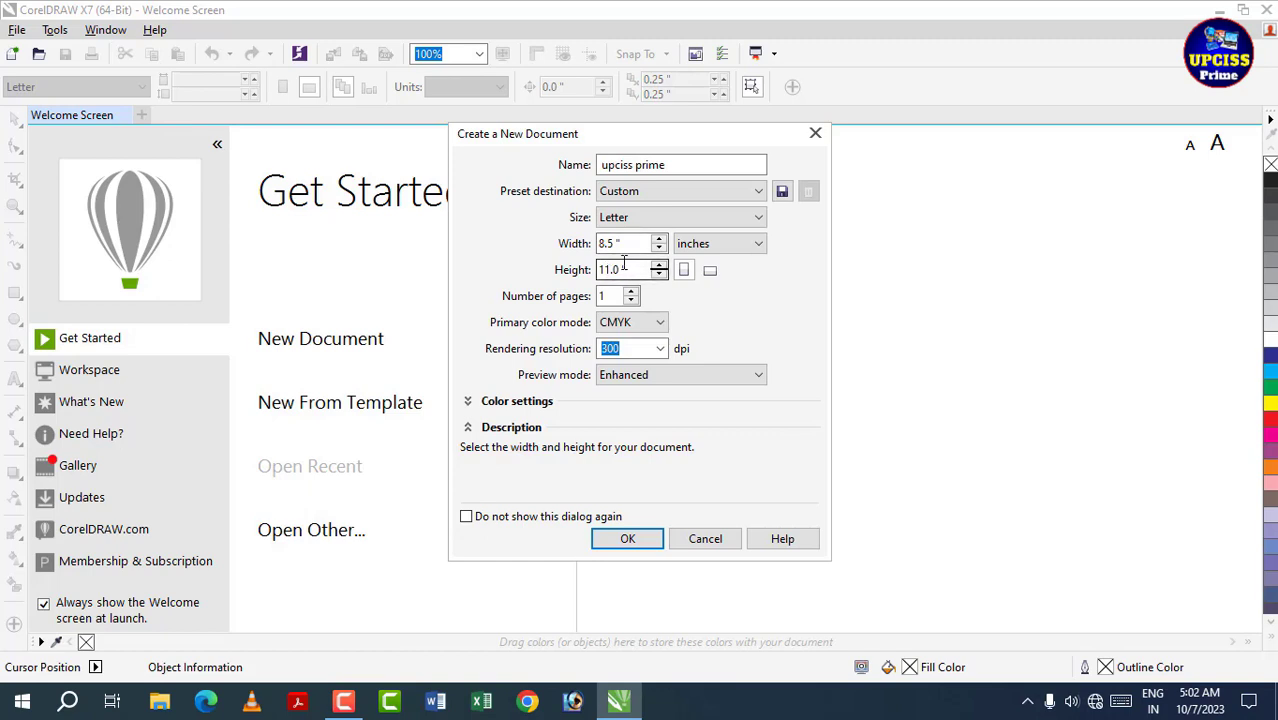
pyautogui.click(758, 244)
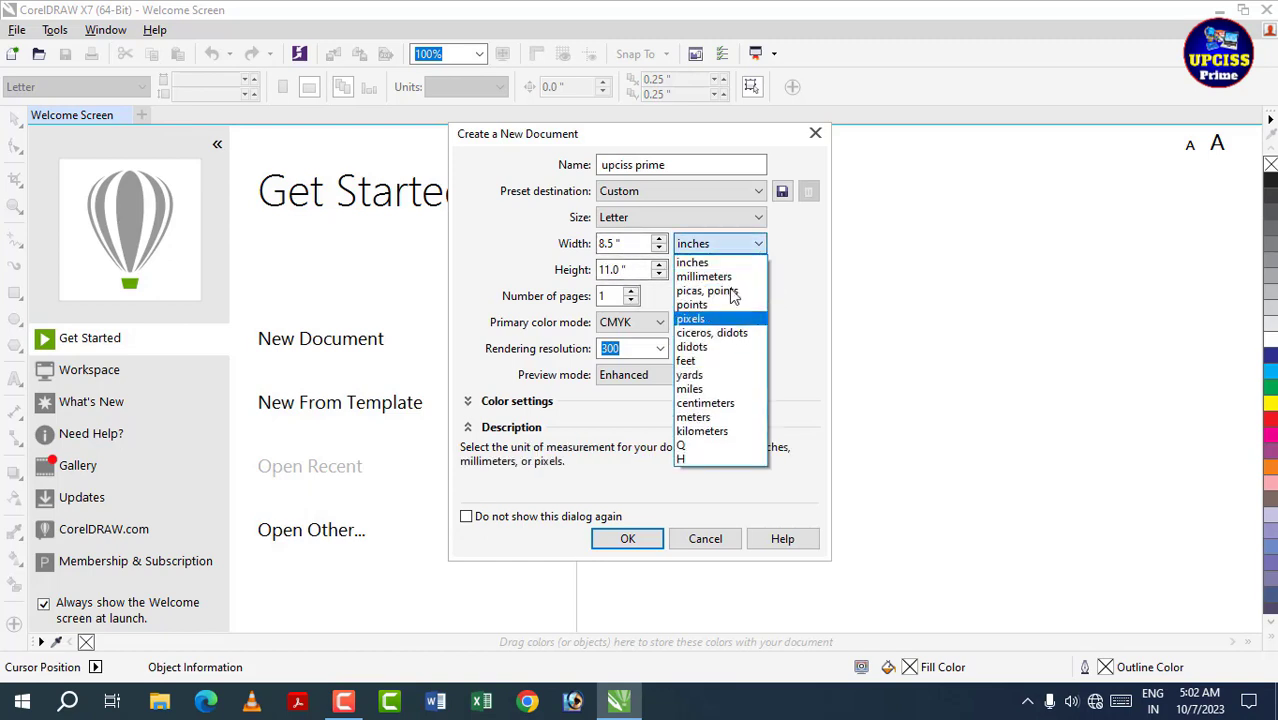
pyautogui.click(757, 247)
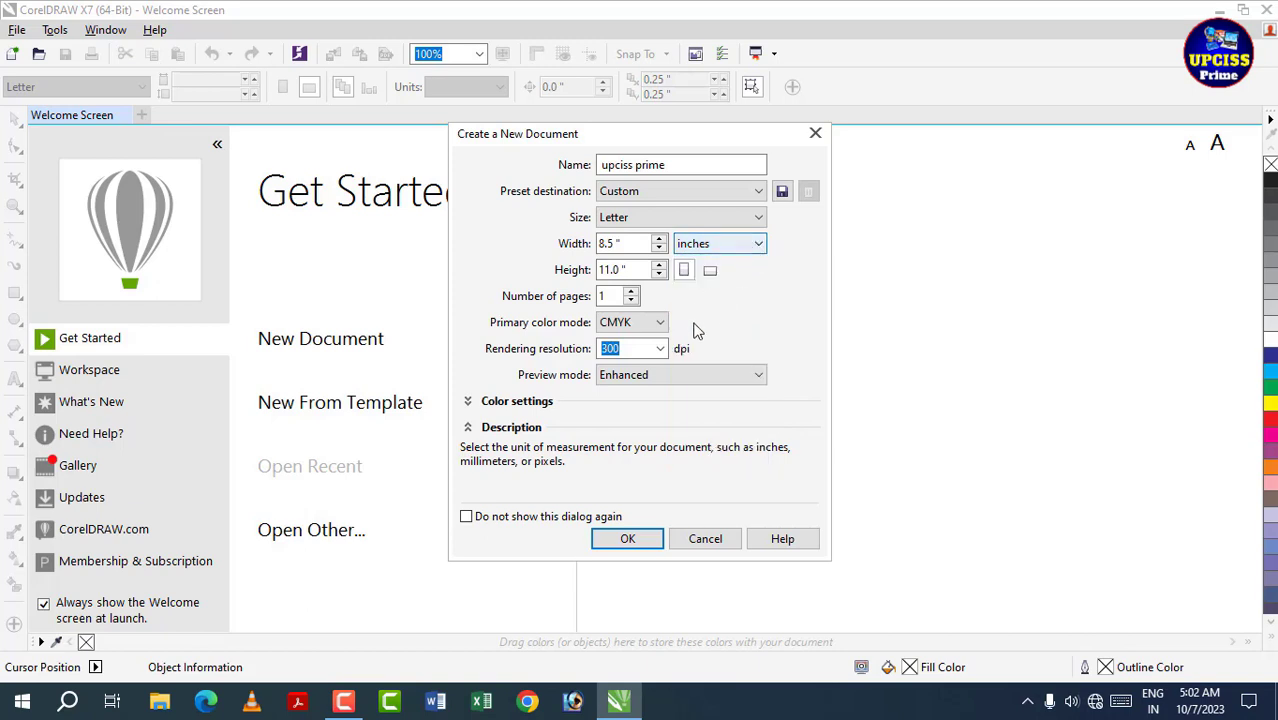
pyautogui.click(639, 537)
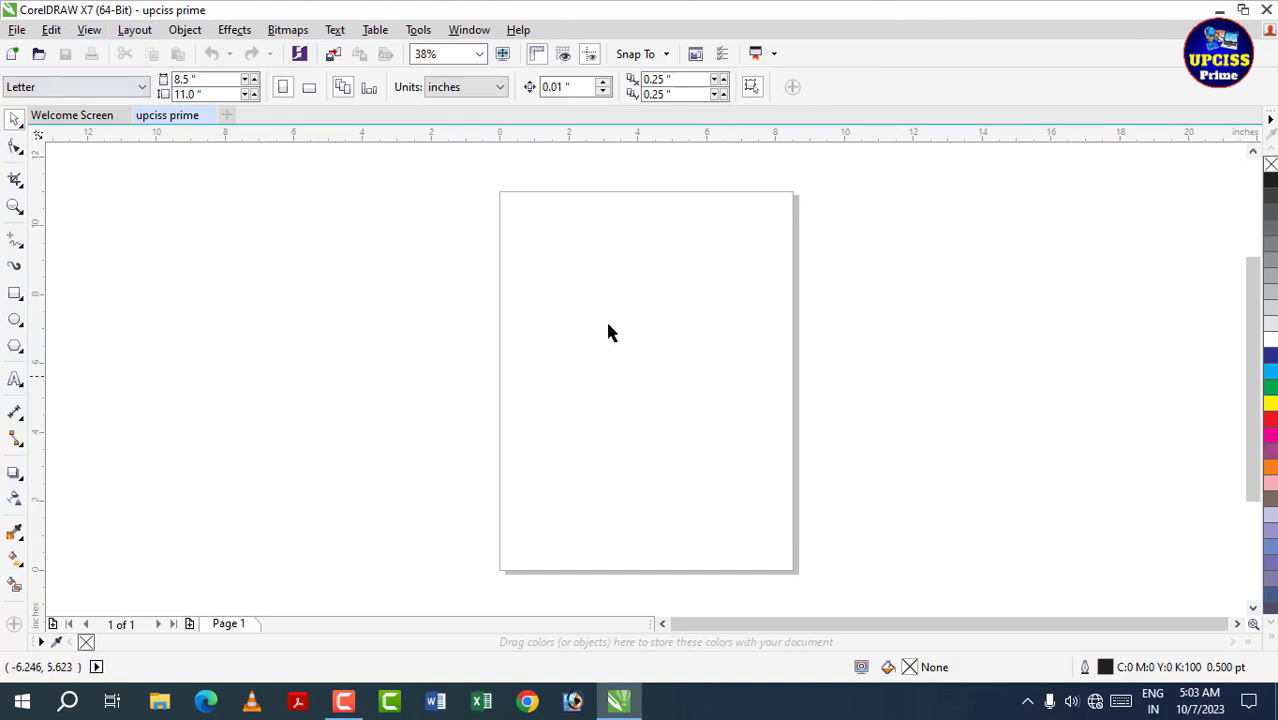
# - Try out resizing, maximizing, minimizing and reopening the program window
pyautogui.click(1245, 11)
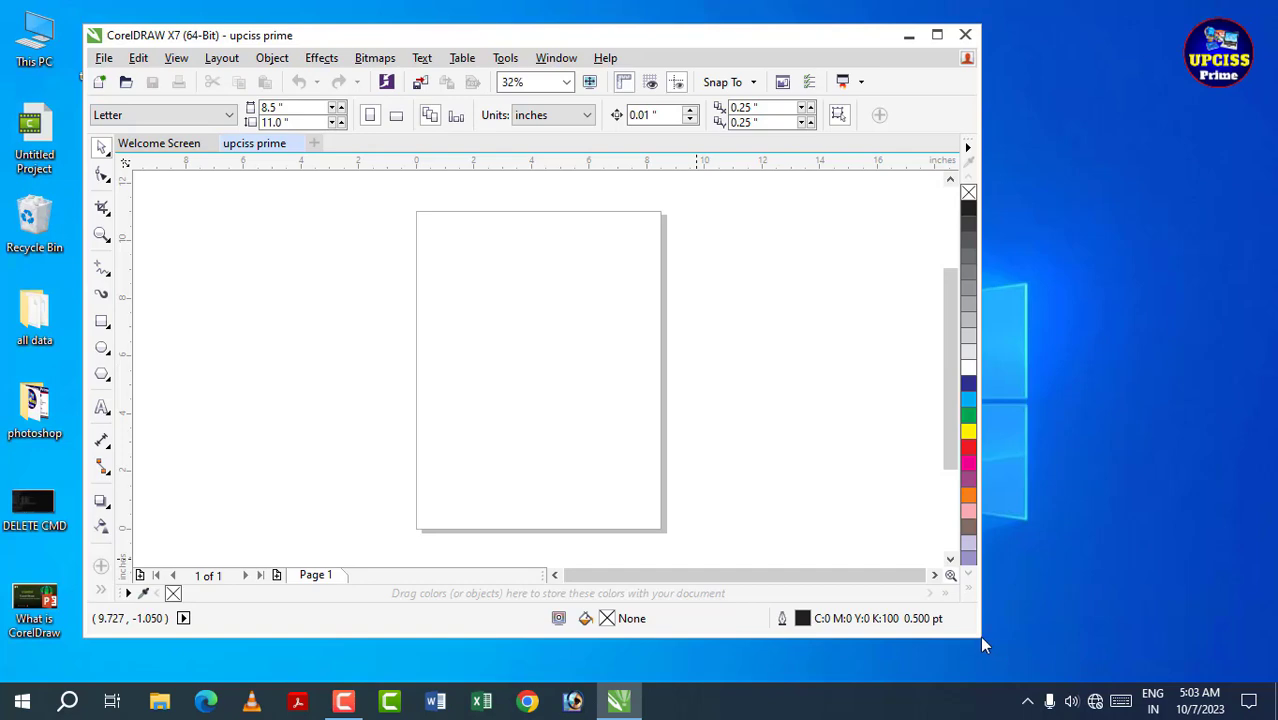
pyautogui.moveTo(982, 638); pyautogui.dragTo(930, 682)
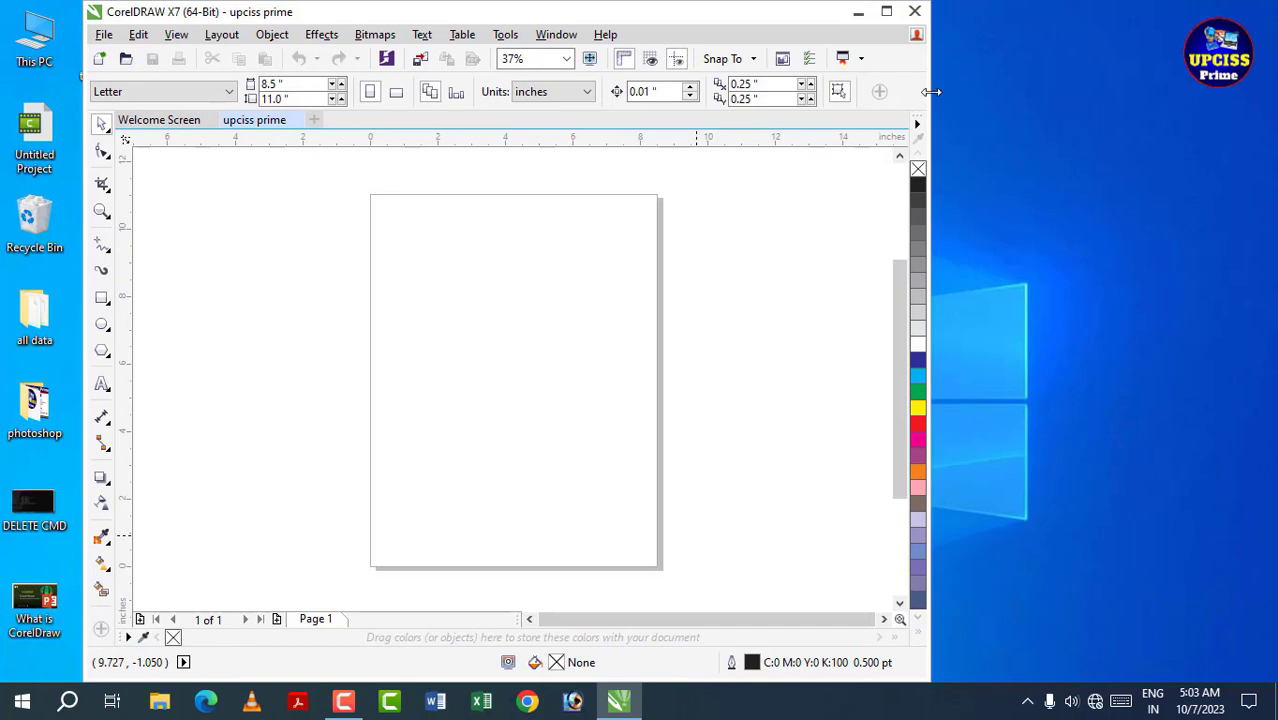
pyautogui.moveTo(930, 88); pyautogui.dragTo(998, 129)
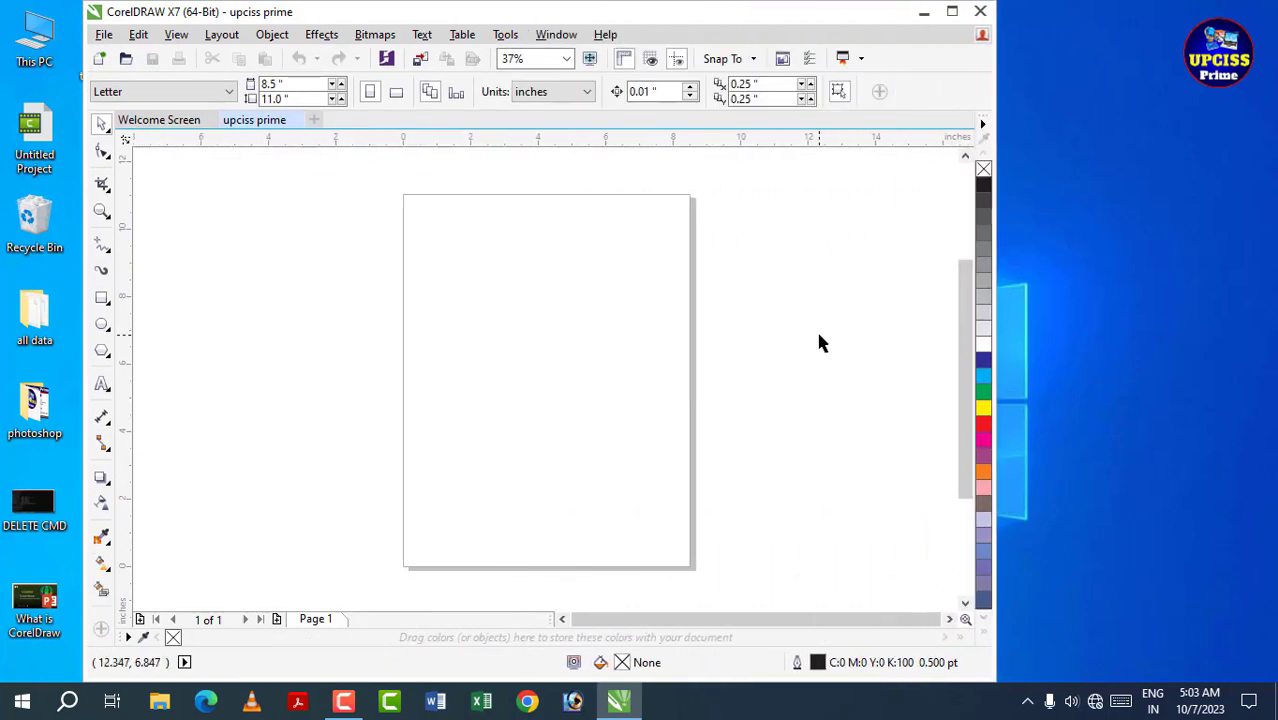
pyautogui.click(953, 13)
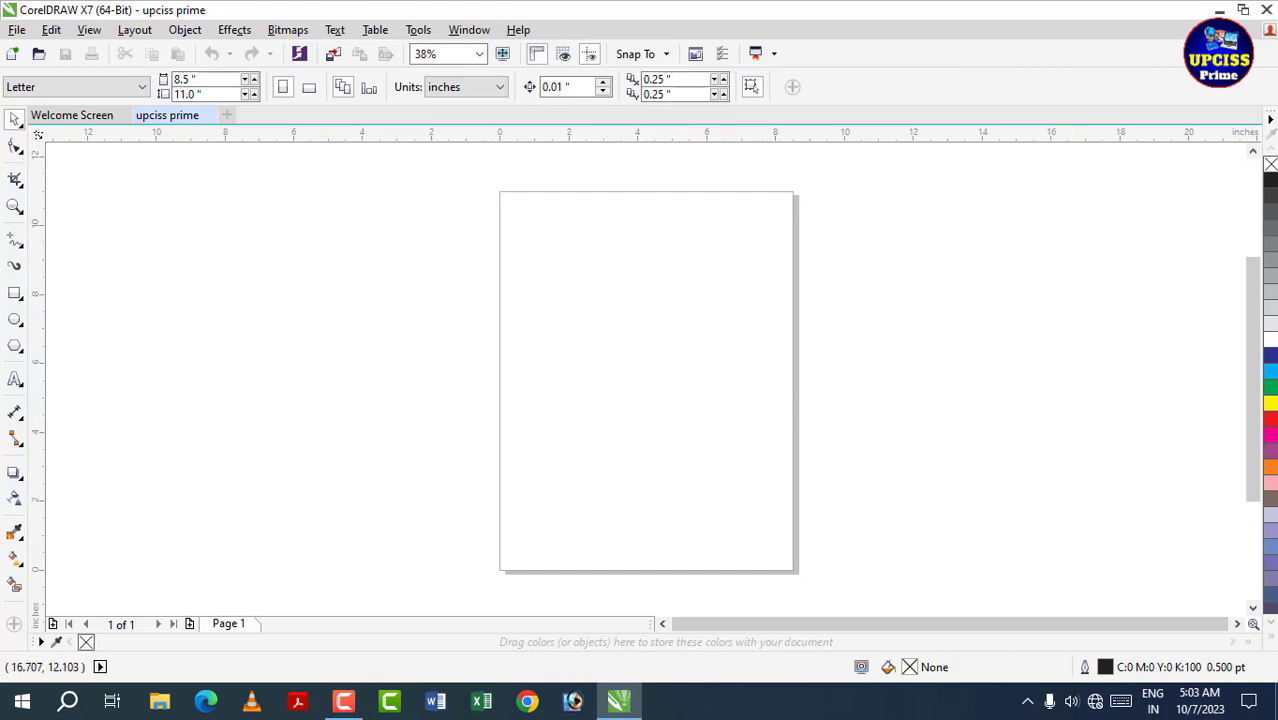
pyautogui.click(1219, 9)
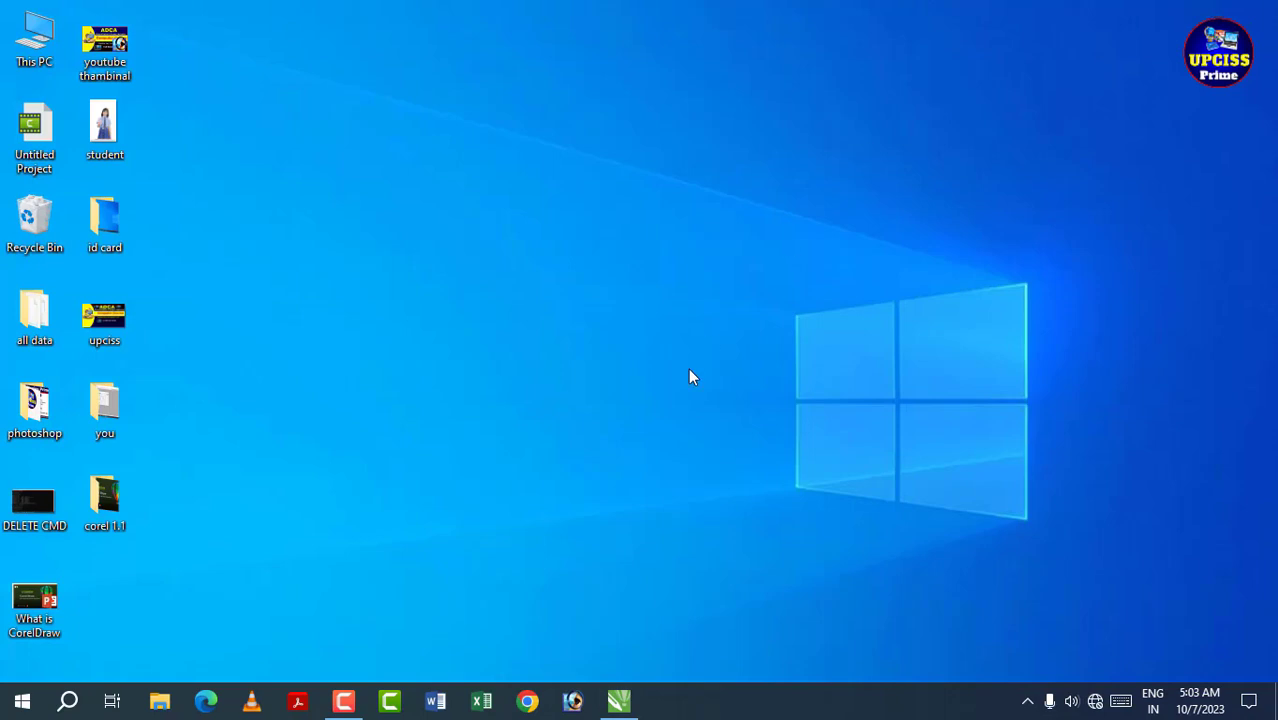
pyautogui.click(620, 711)
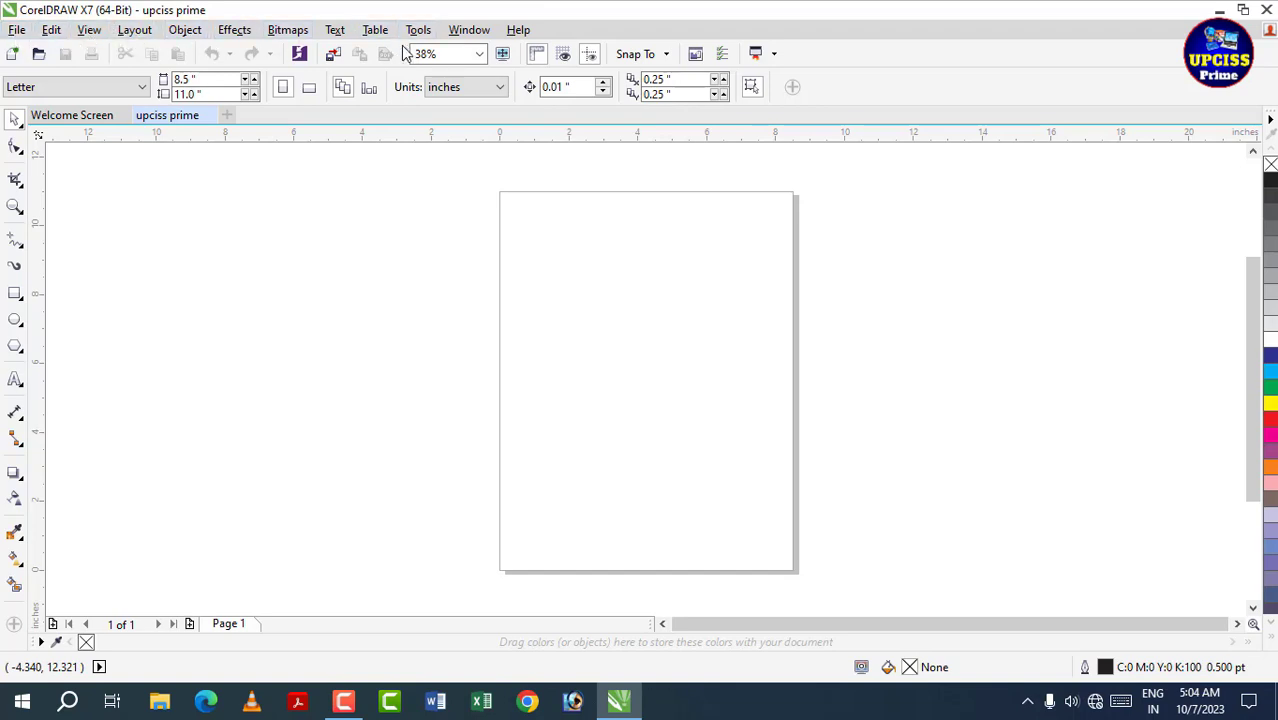
# - Examine the available file, editing, view and page layout commands, and look at the Open Drawing dialog without opening a file
pyautogui.click(24, 34)
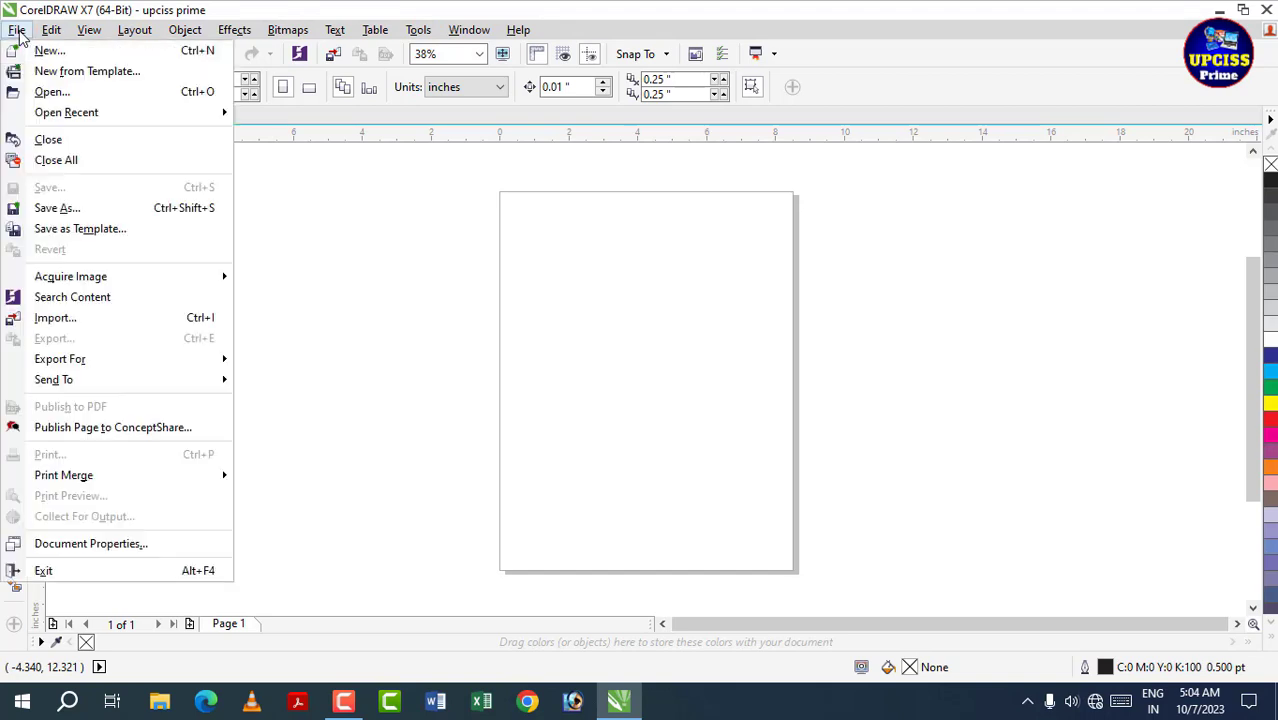
pyautogui.click(20, 32)
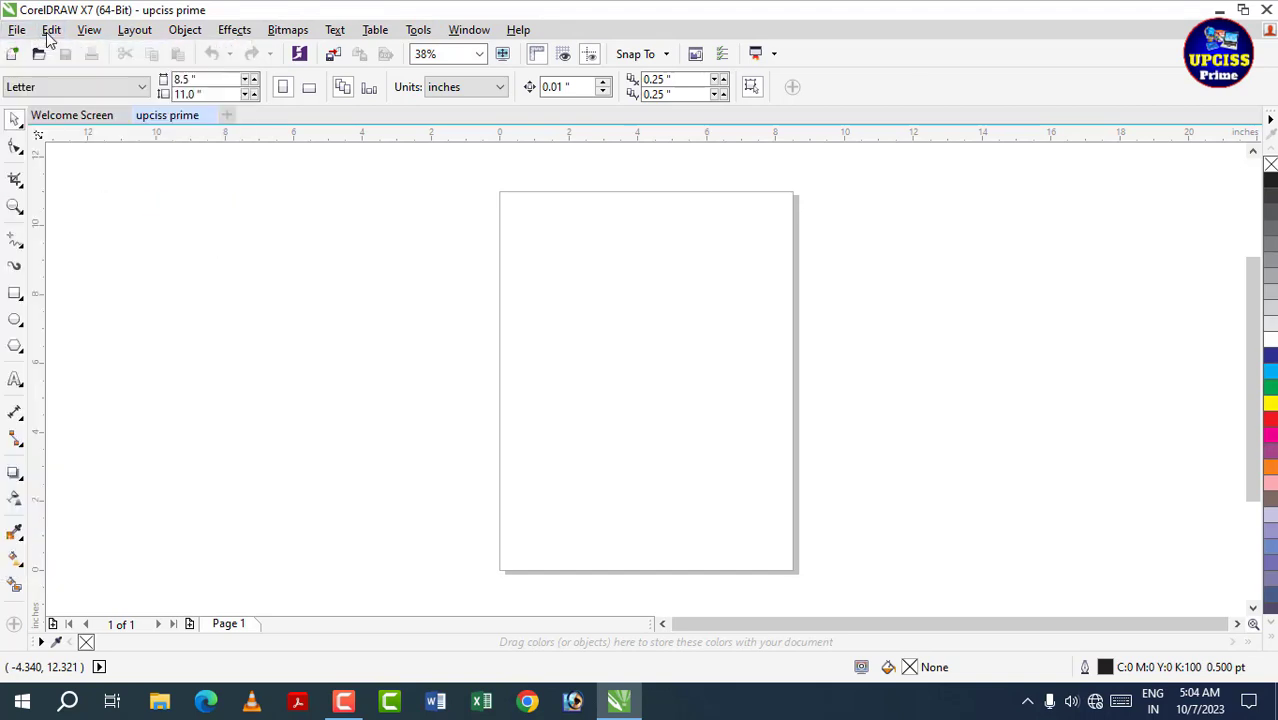
pyautogui.click(49, 34)
pyautogui.click(418, 266)
pyautogui.click(53, 31)
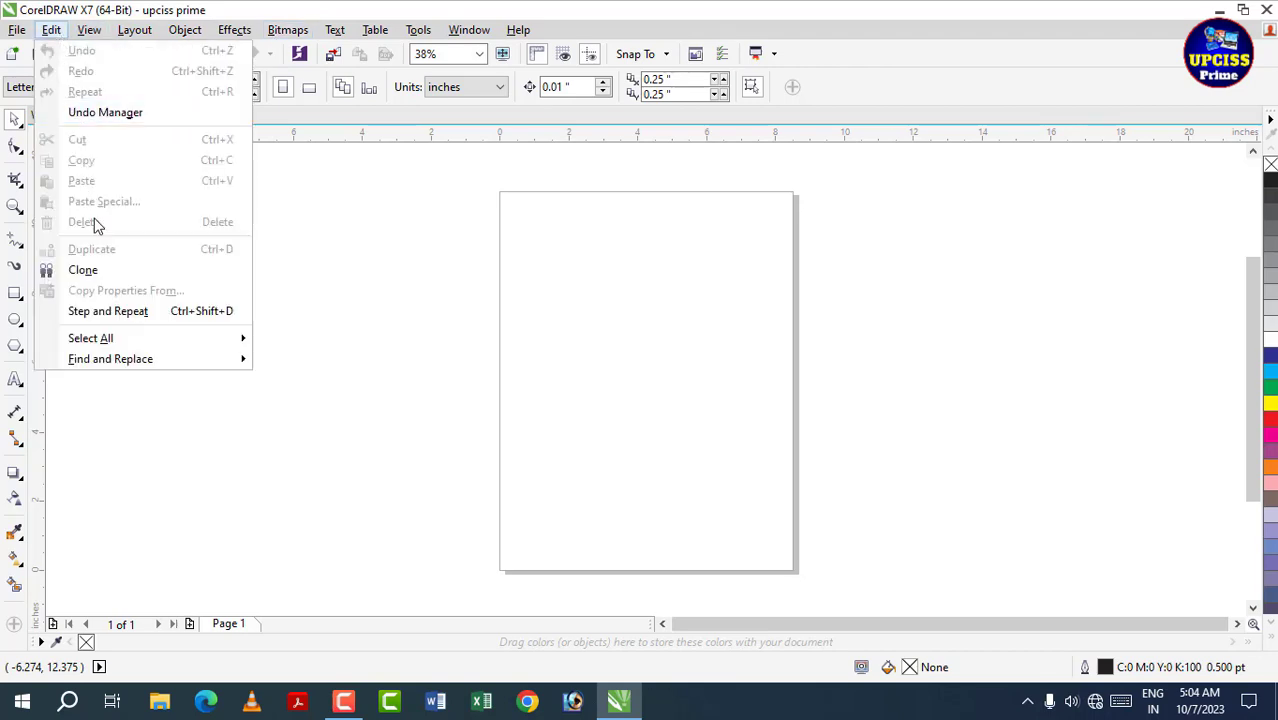
pyautogui.click(52, 31)
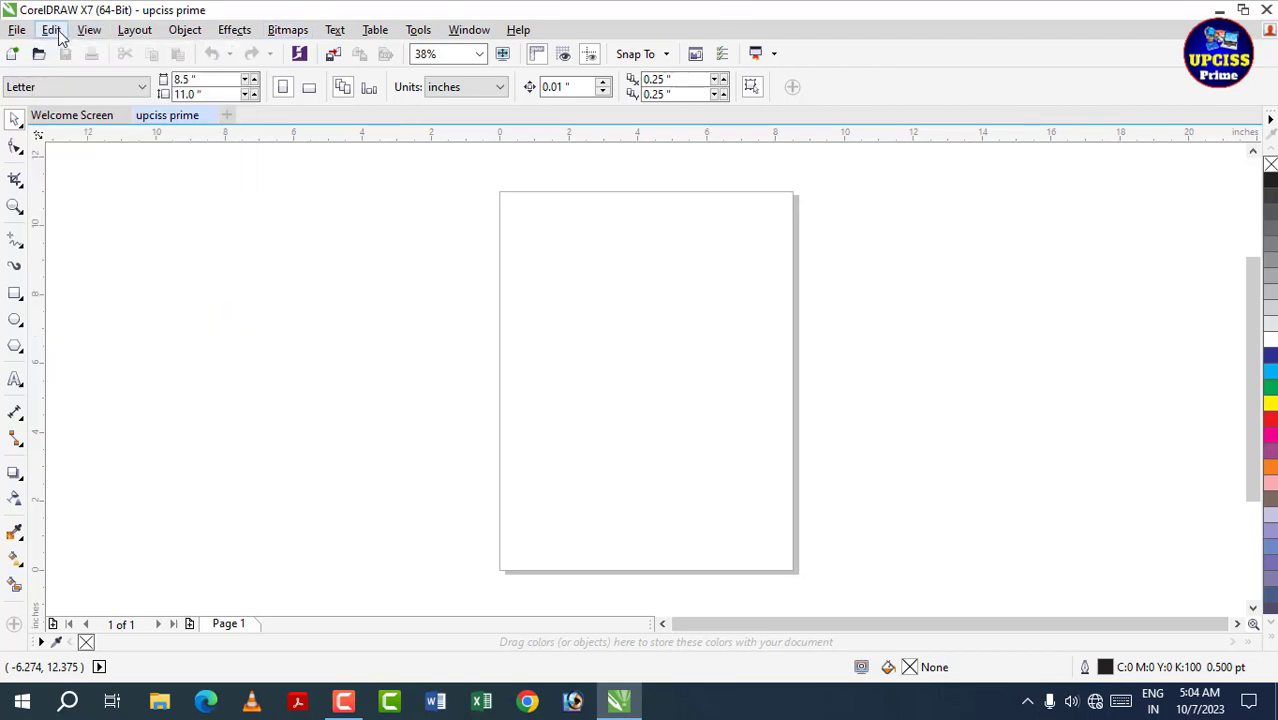
pyautogui.click(89, 31)
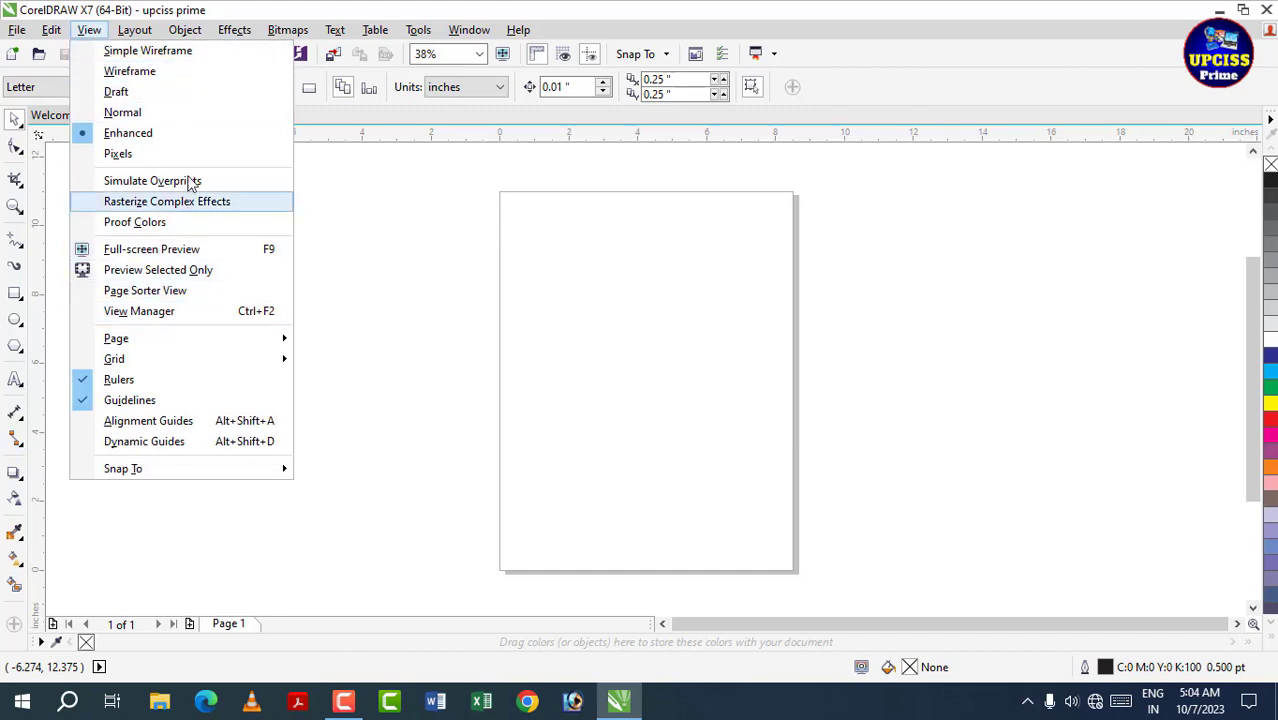
pyautogui.click(137, 48)
pyautogui.click(137, 40)
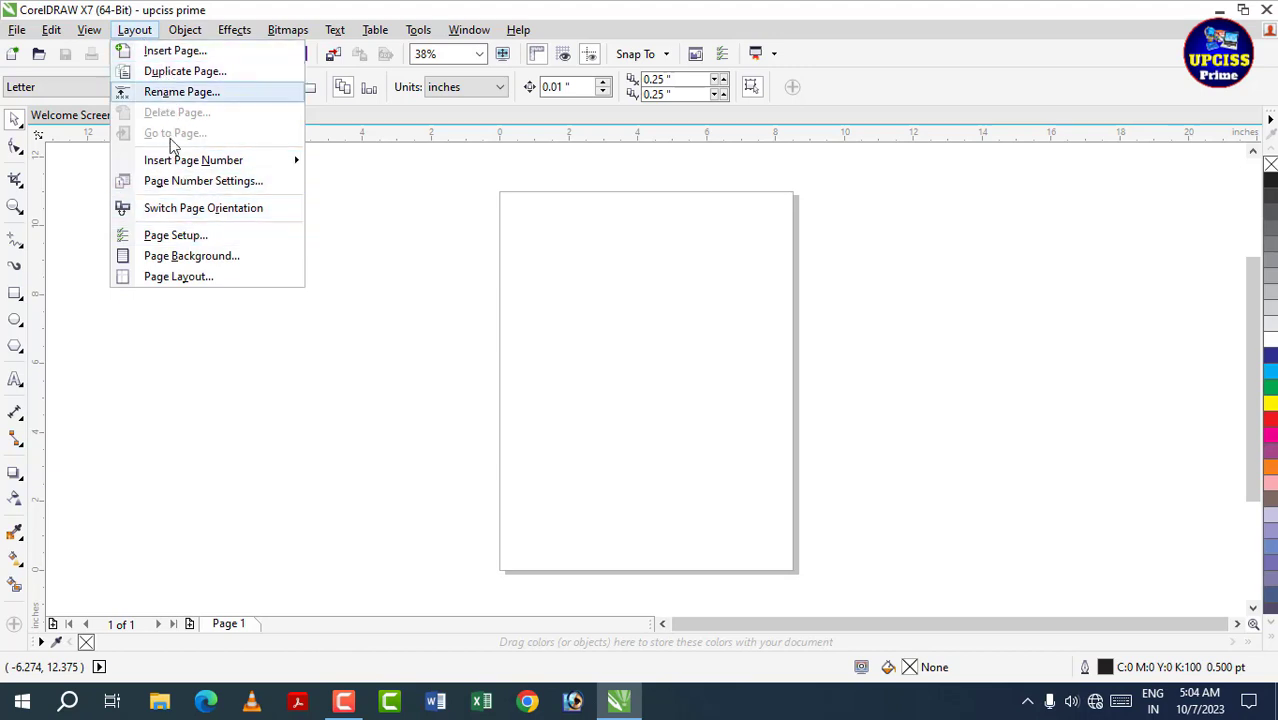
pyautogui.click(194, 350)
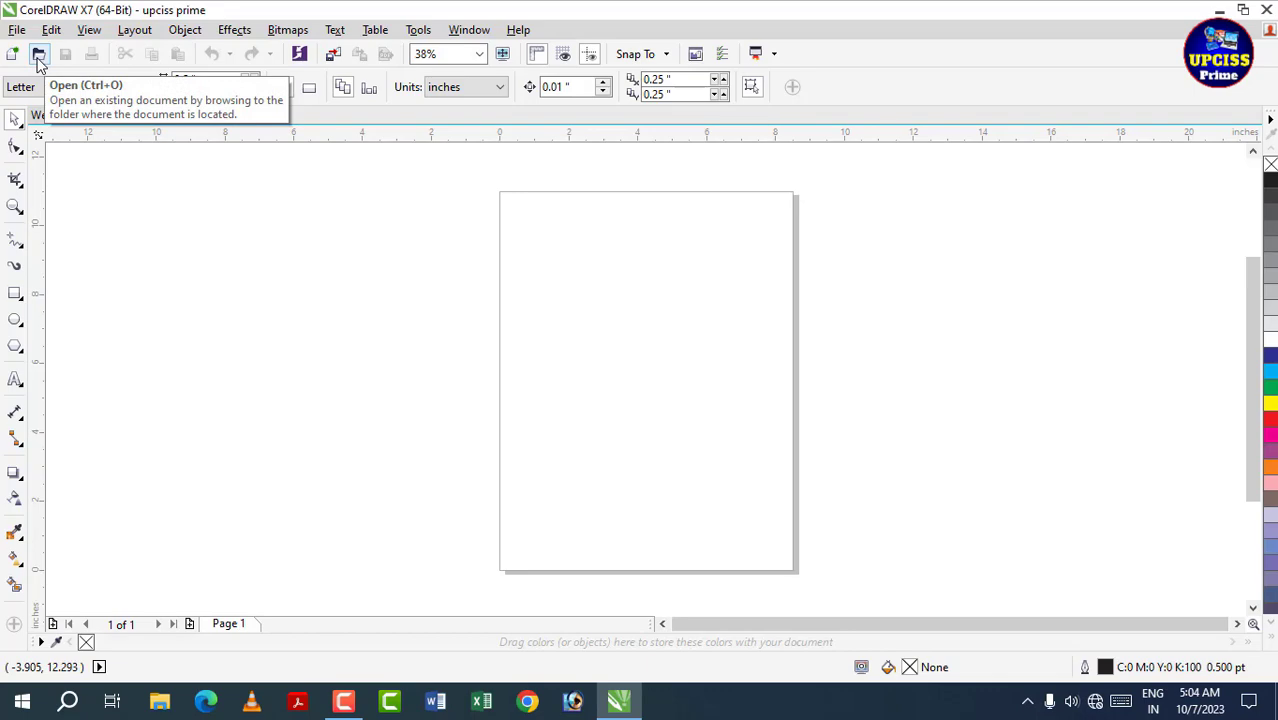
pyautogui.click(39, 57)
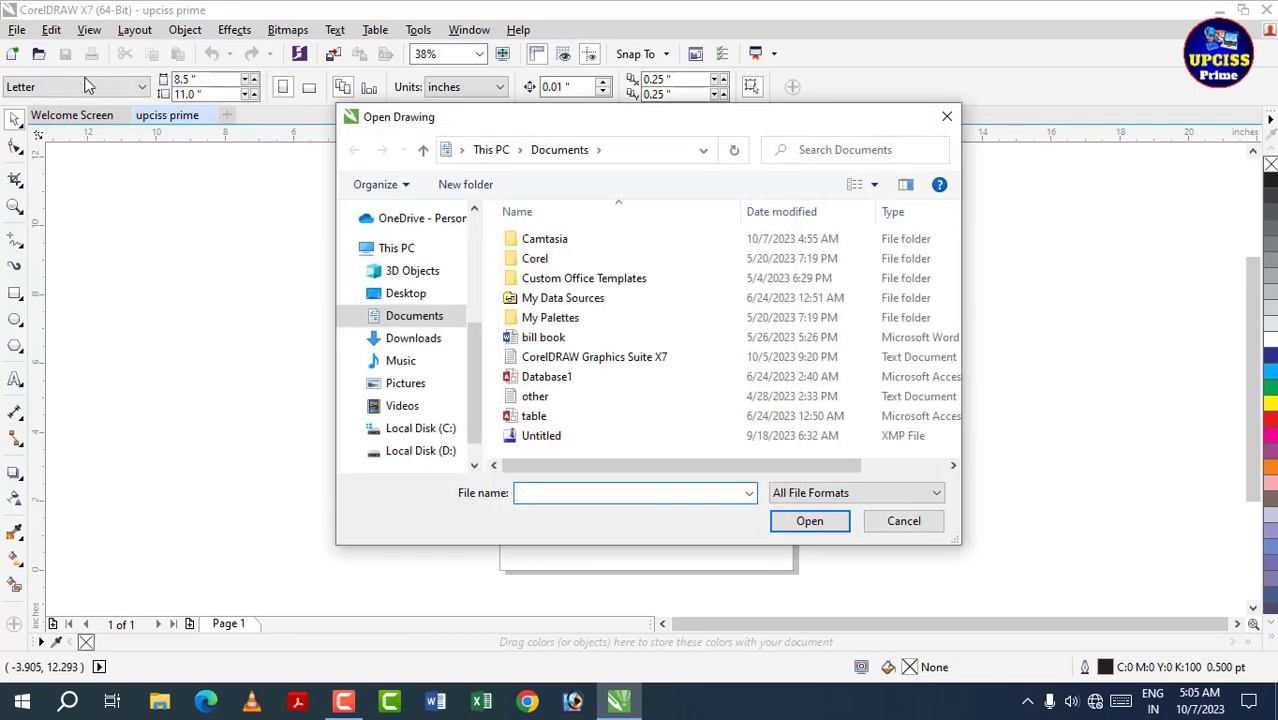
pyautogui.click(947, 117)
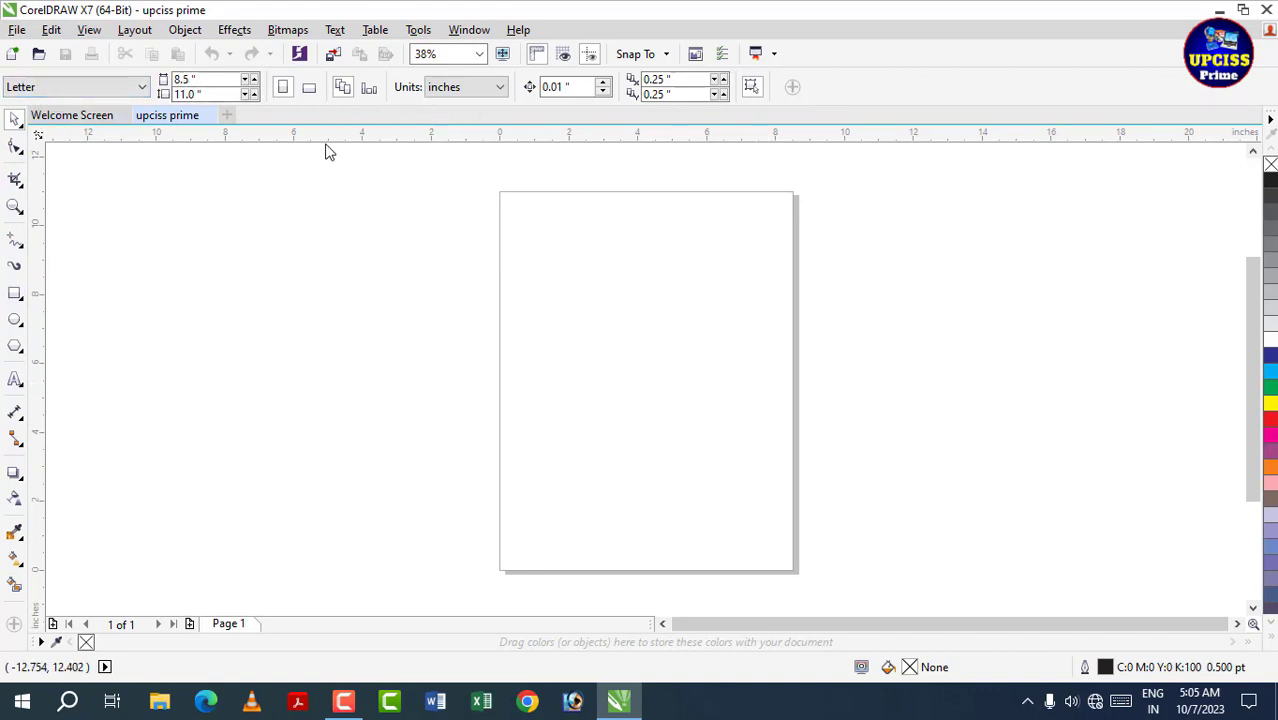
# - Activate the Rectangle tool and the Text tool in turn to examine the properties each one offers
pyautogui.click(15, 296)
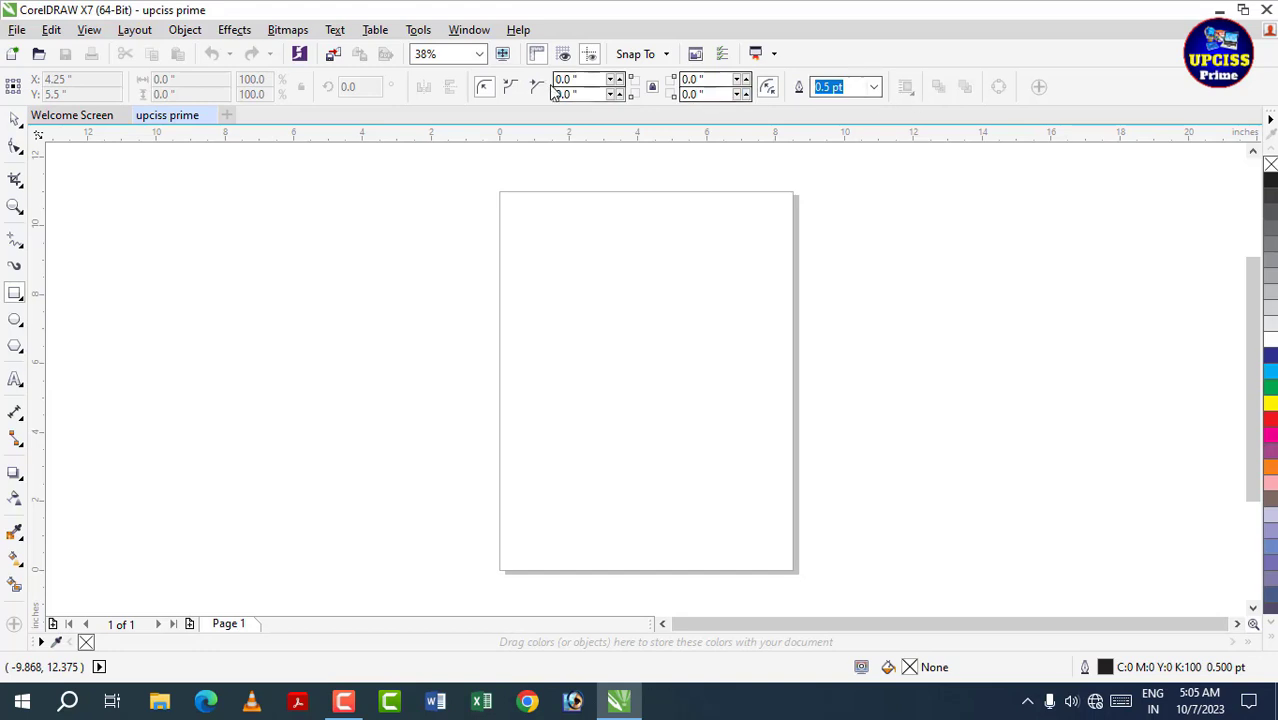
pyautogui.click(16, 382)
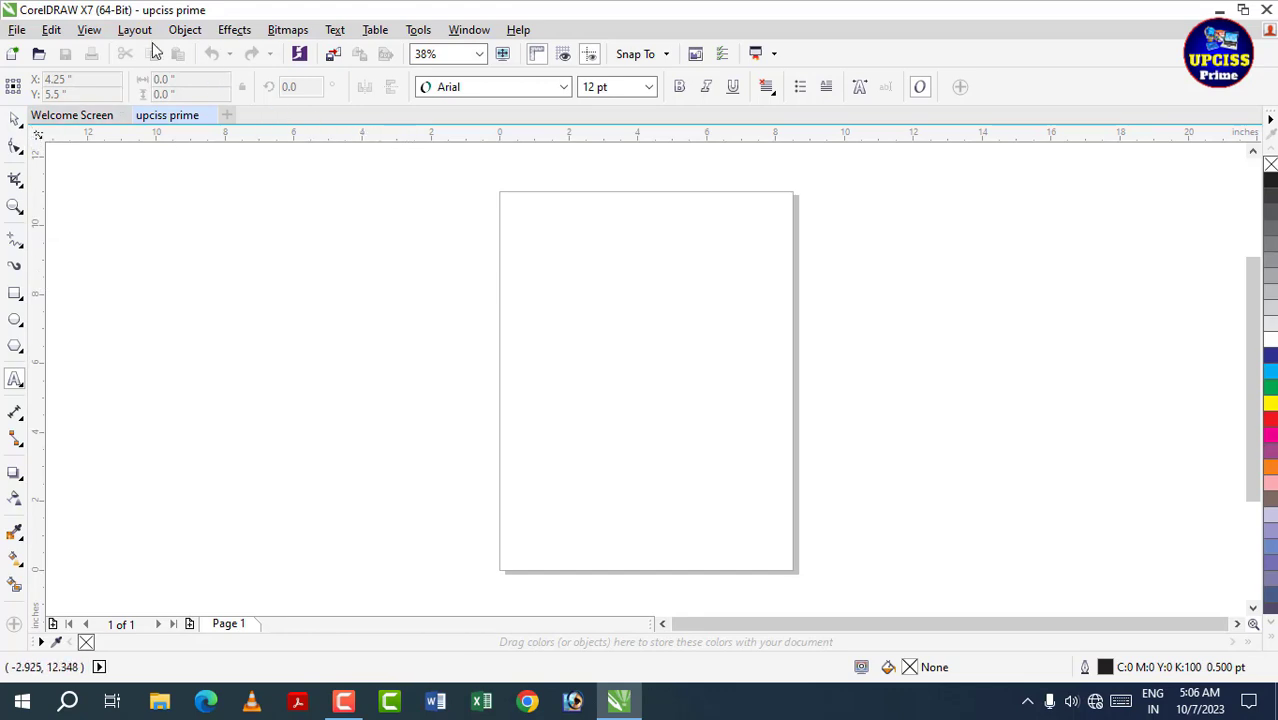
# - Hide the rulers around the drawing area and switch to the Pick tool
pyautogui.click(90, 31)
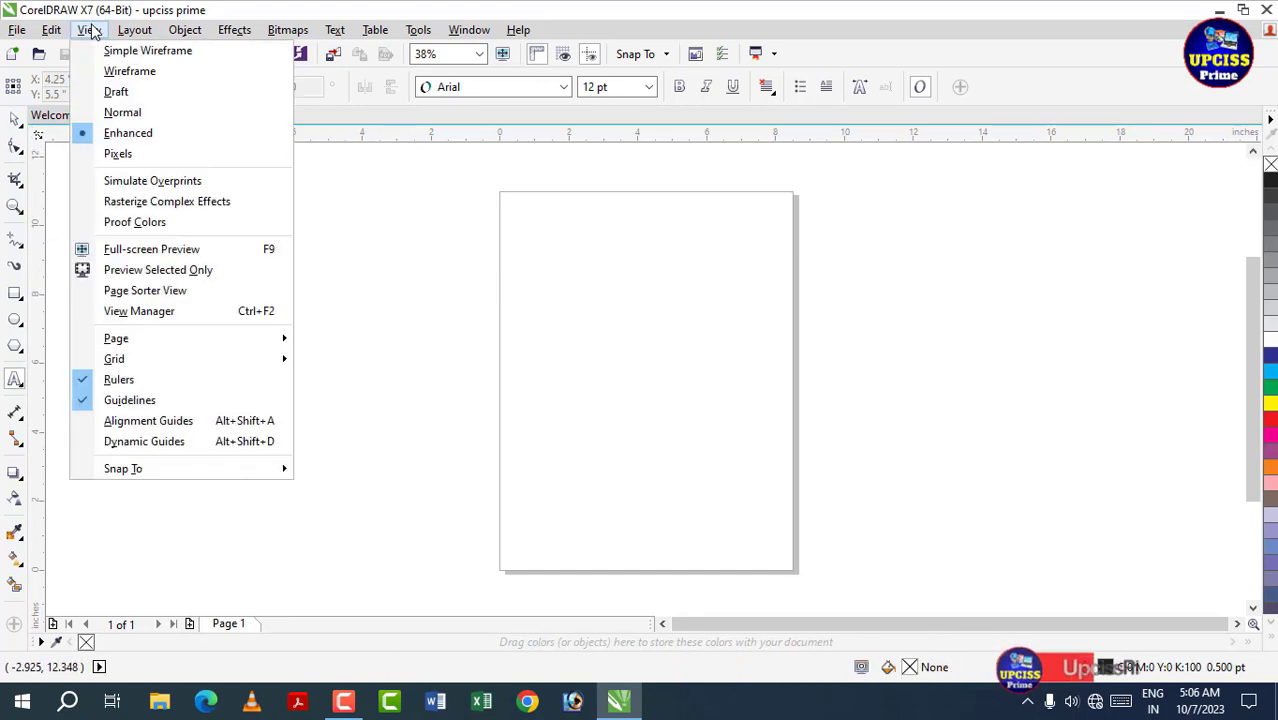
pyautogui.click(118, 392)
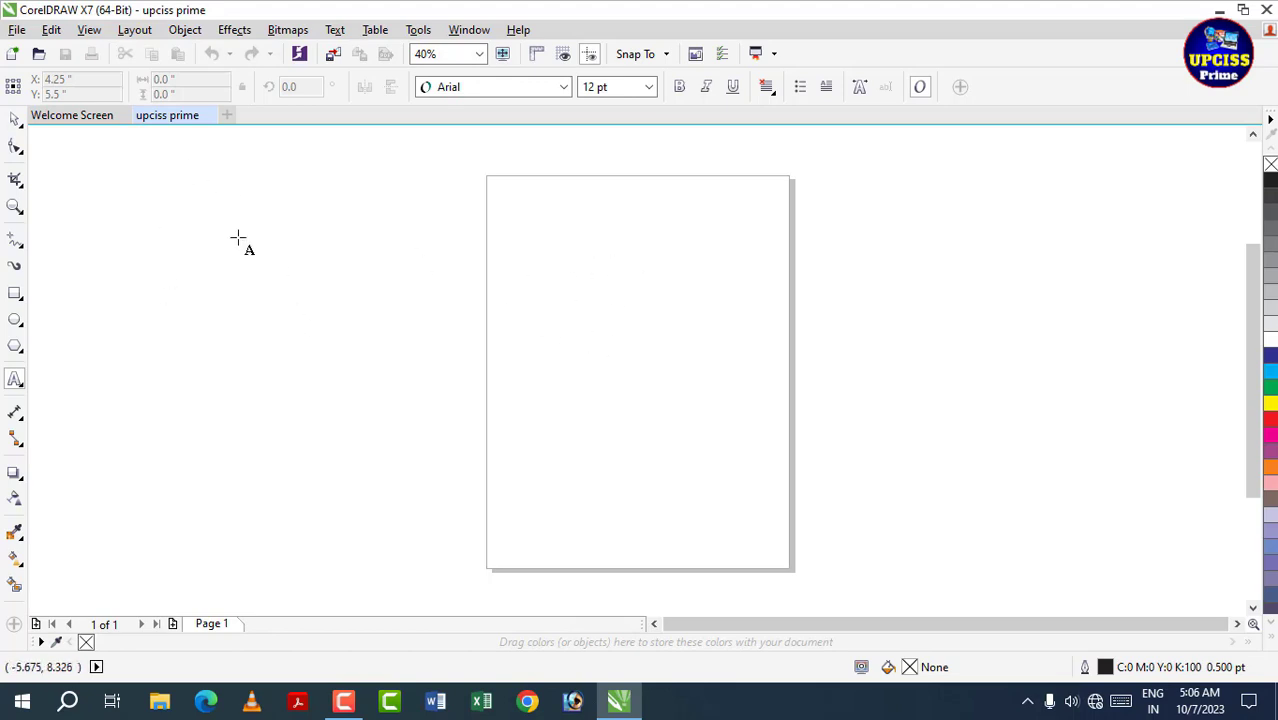
pyautogui.click(15, 121)
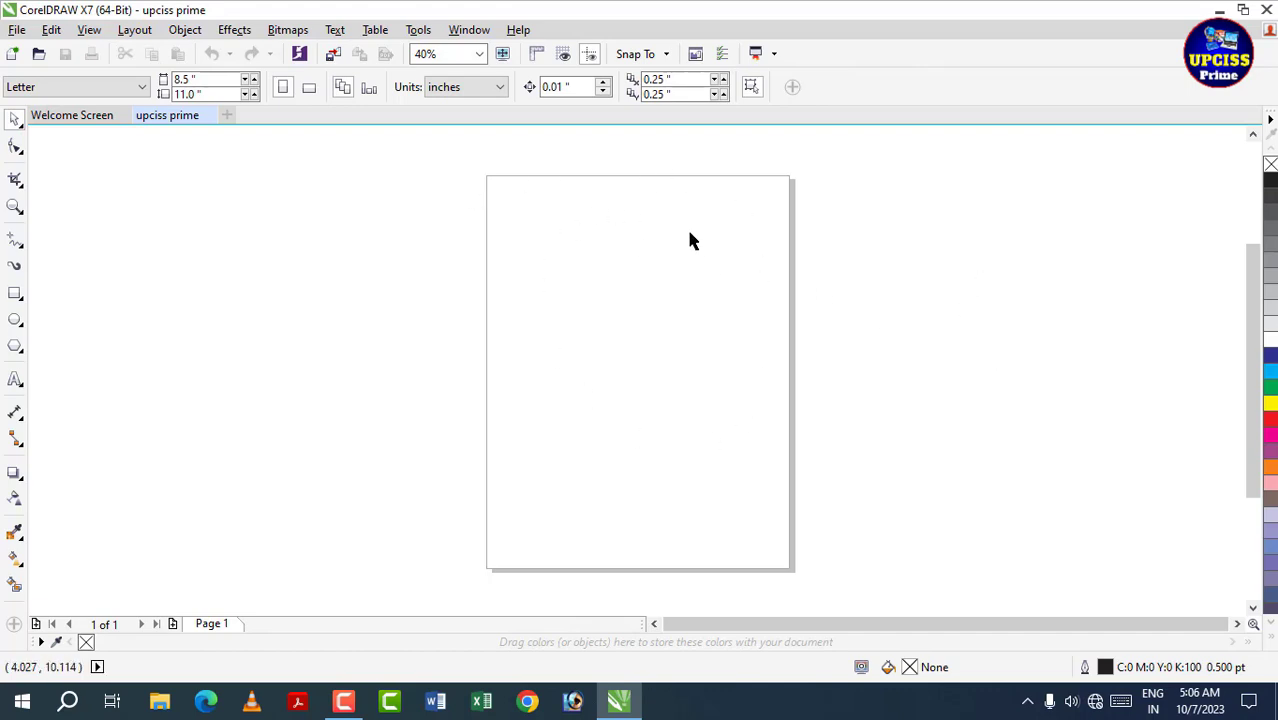
# - Examine the page display options and try hiding the page border and showing it again
pyautogui.click(88, 30)
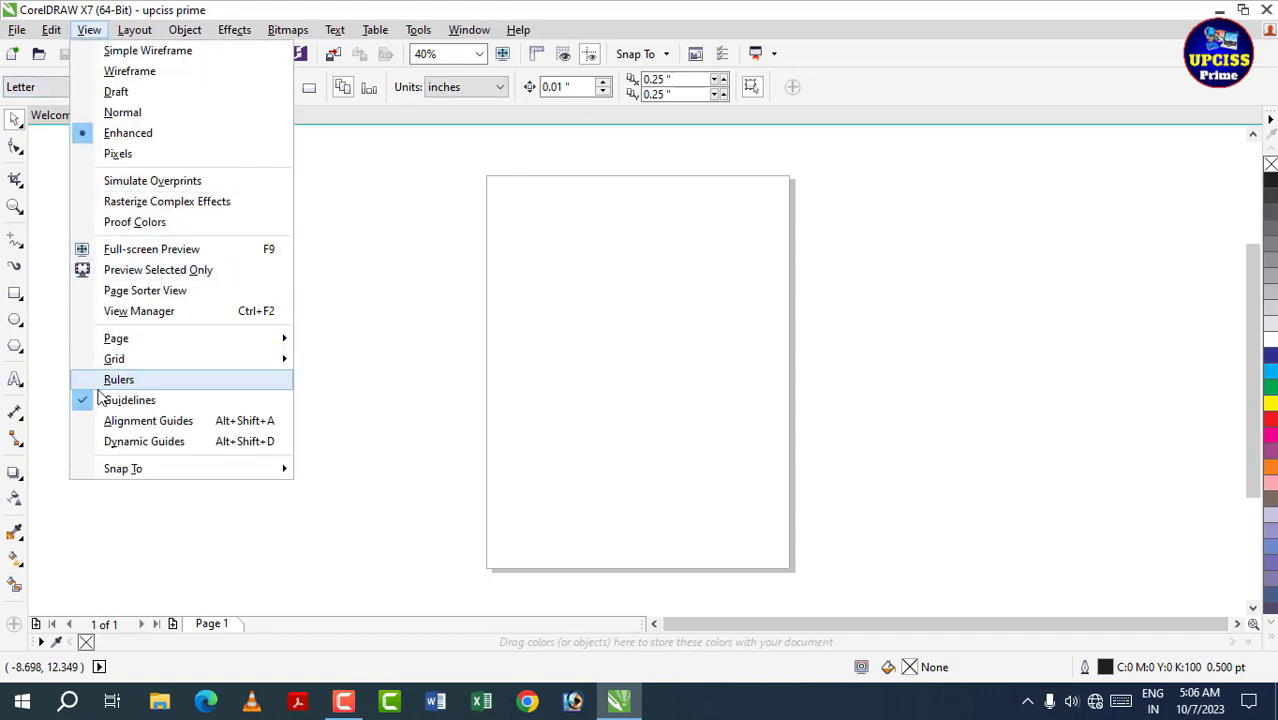
pyautogui.moveTo(118, 341)
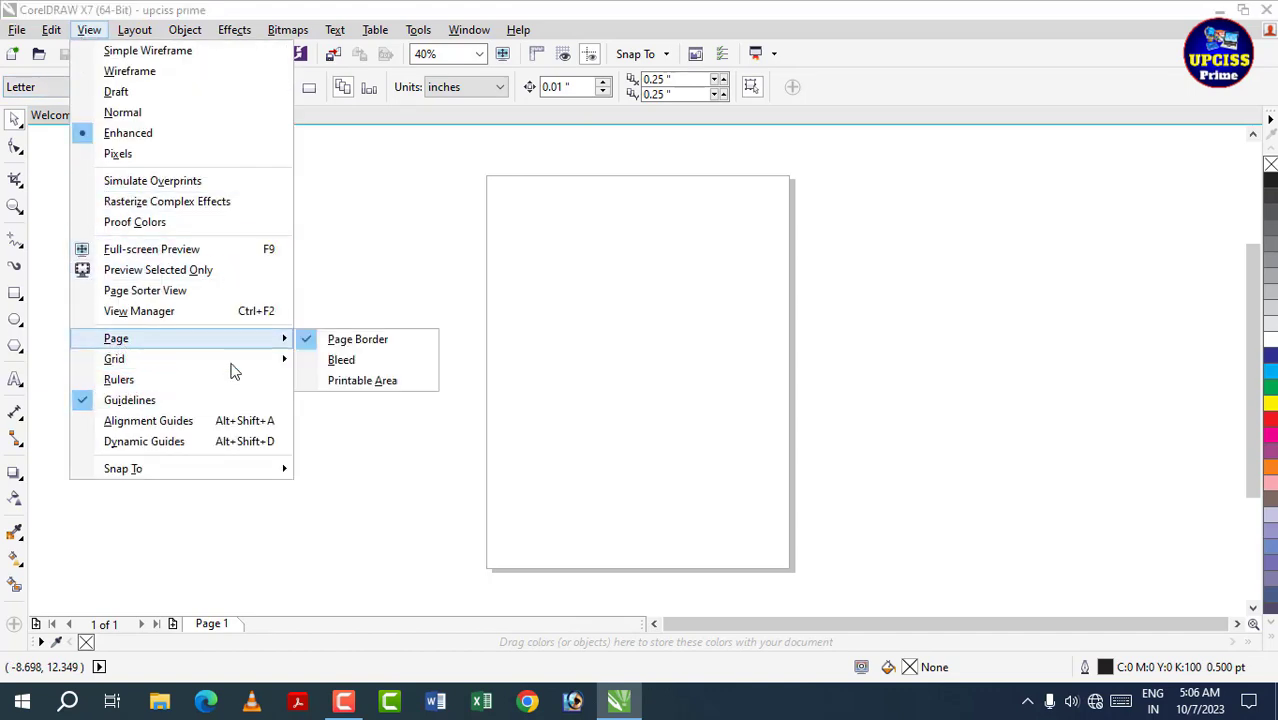
pyautogui.click(707, 410)
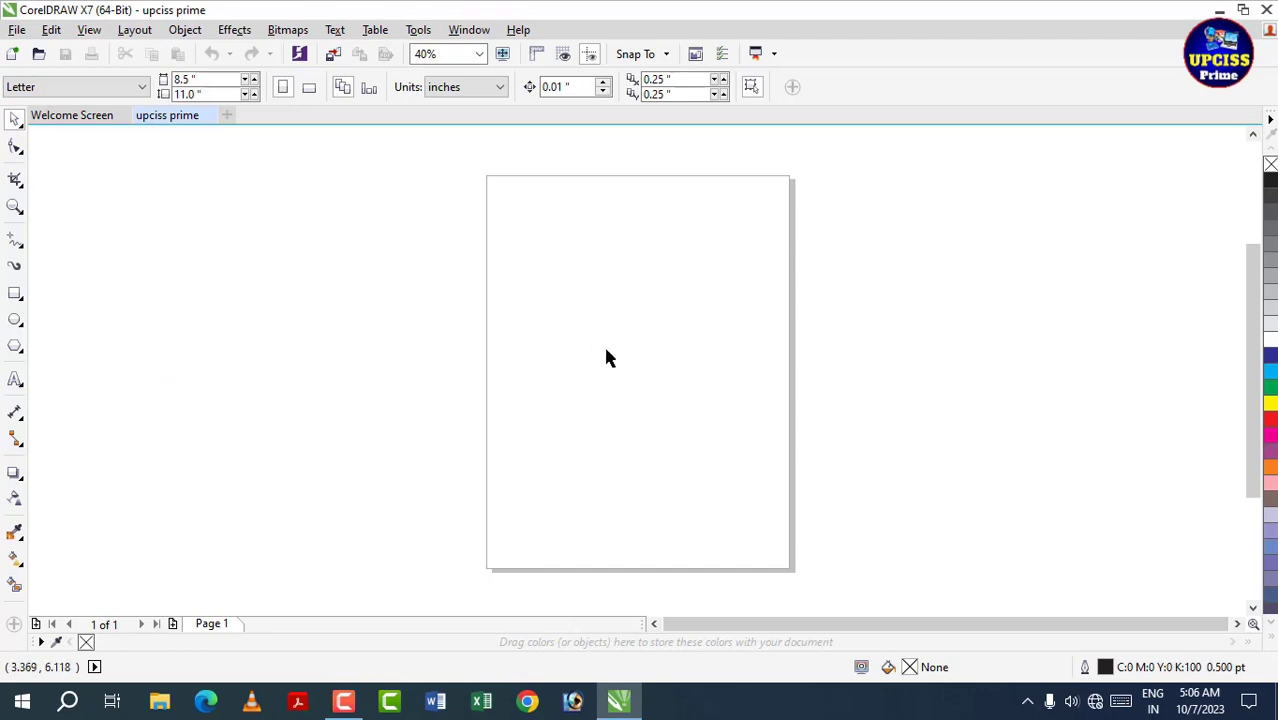
pyautogui.click(89, 29)
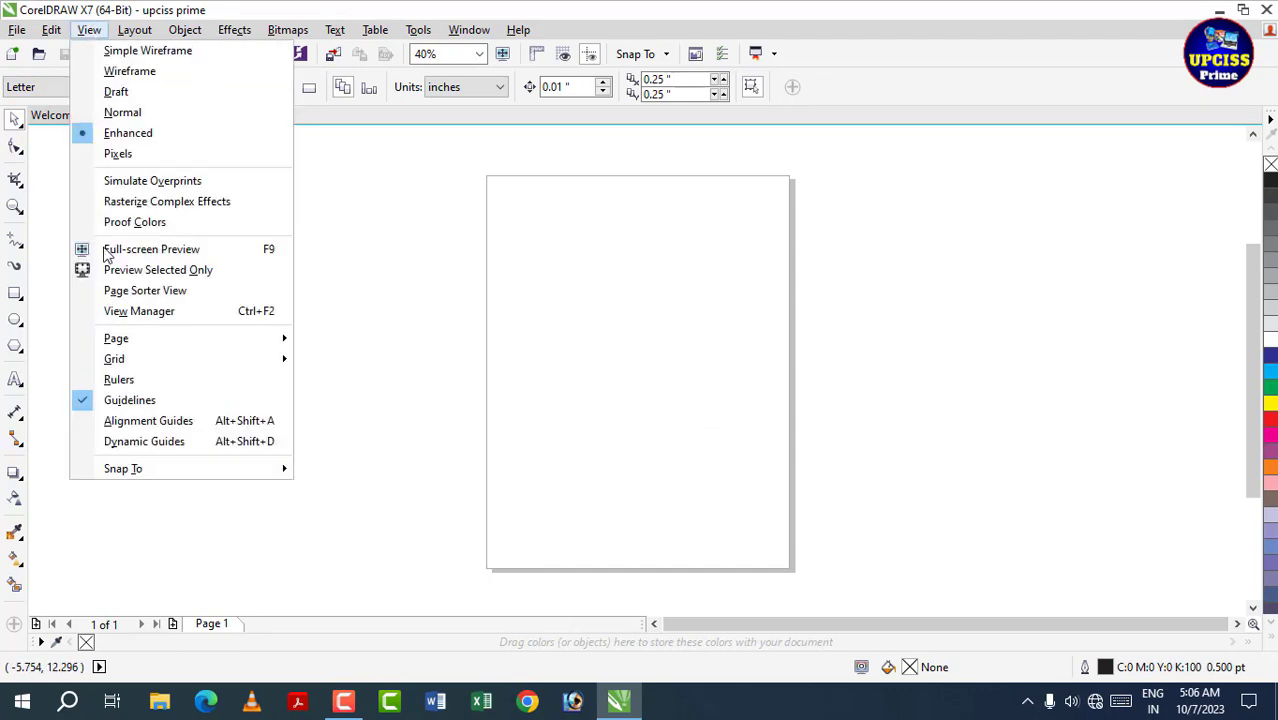
pyautogui.moveTo(125, 340)
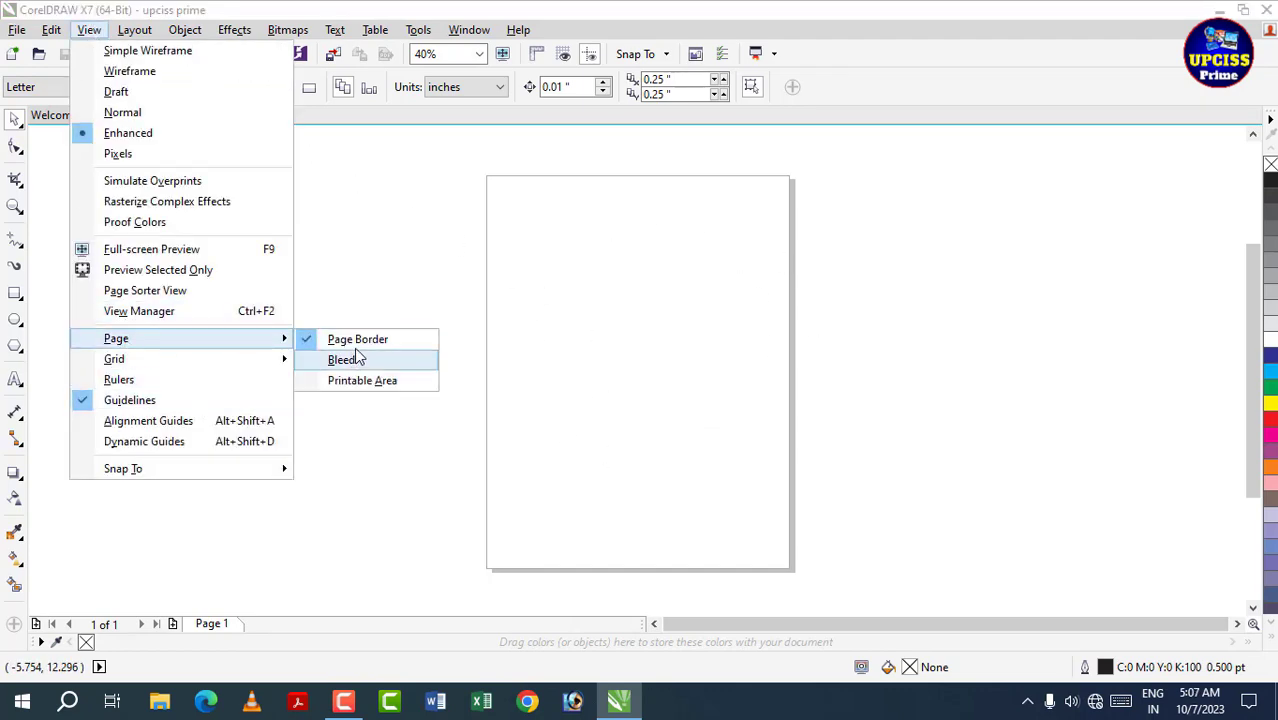
pyautogui.click(356, 340)
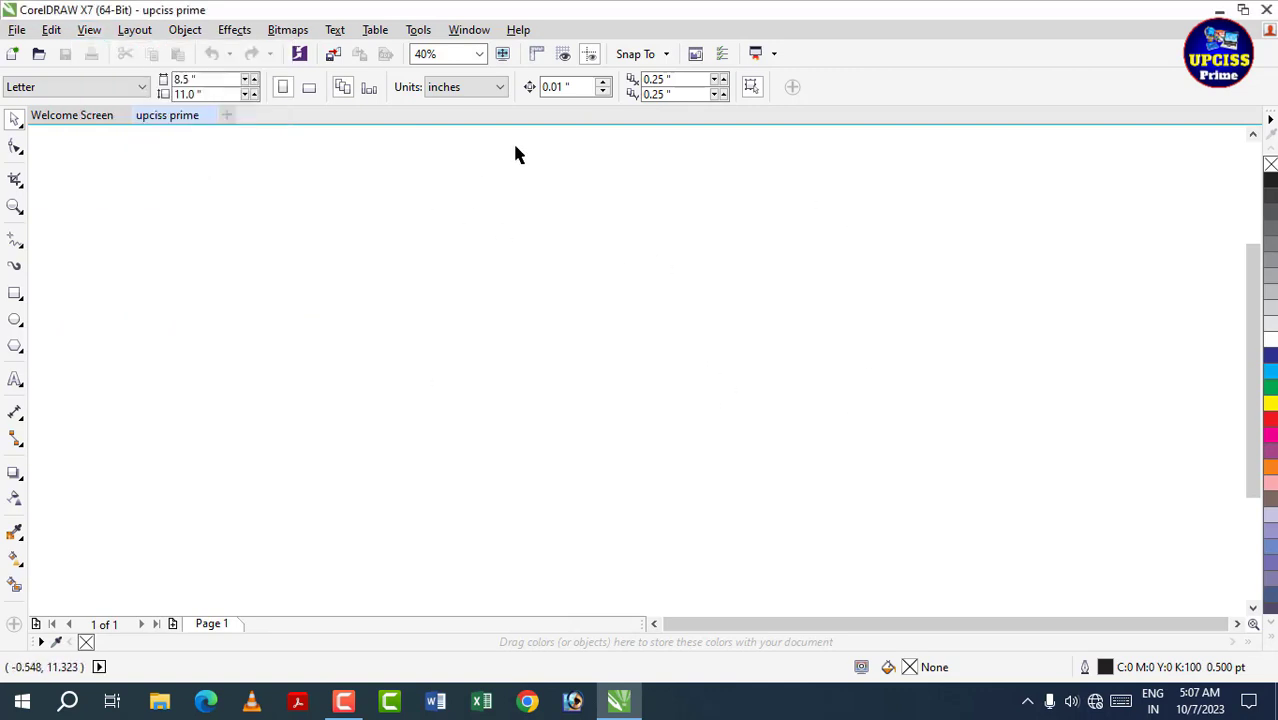
pyautogui.click(89, 30)
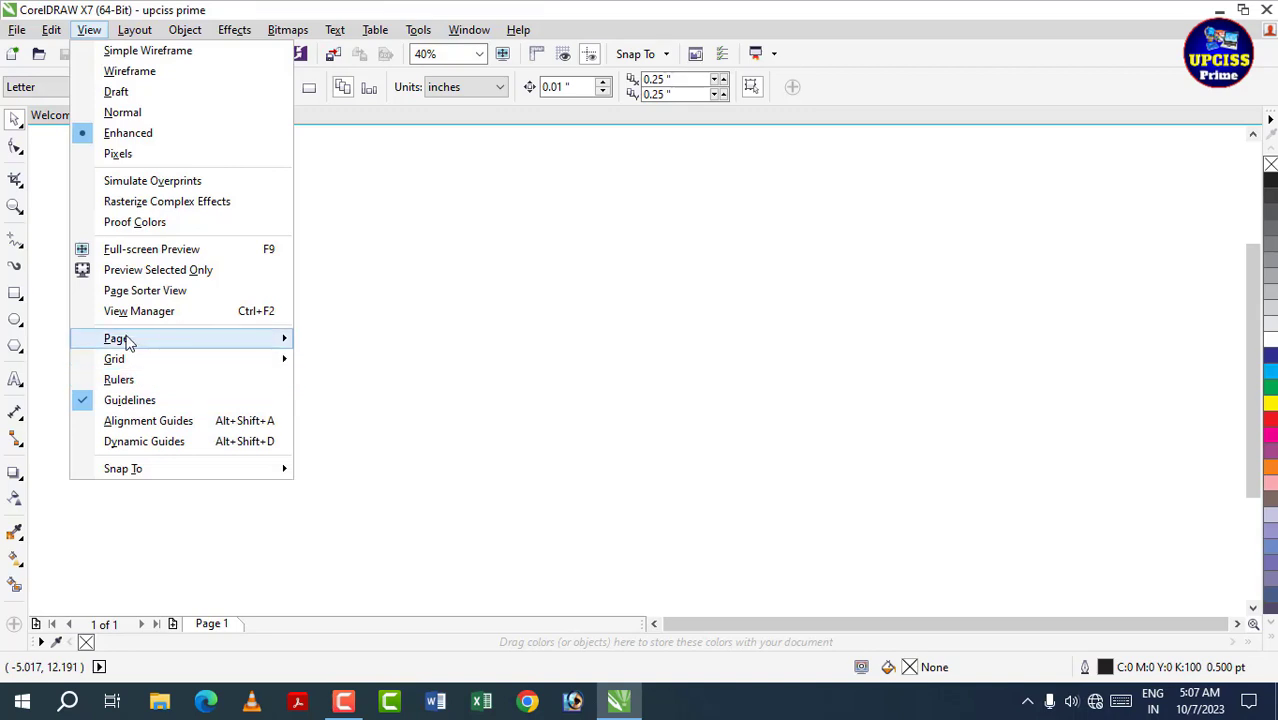
pyautogui.moveTo(125, 340)
pyautogui.click(358, 339)
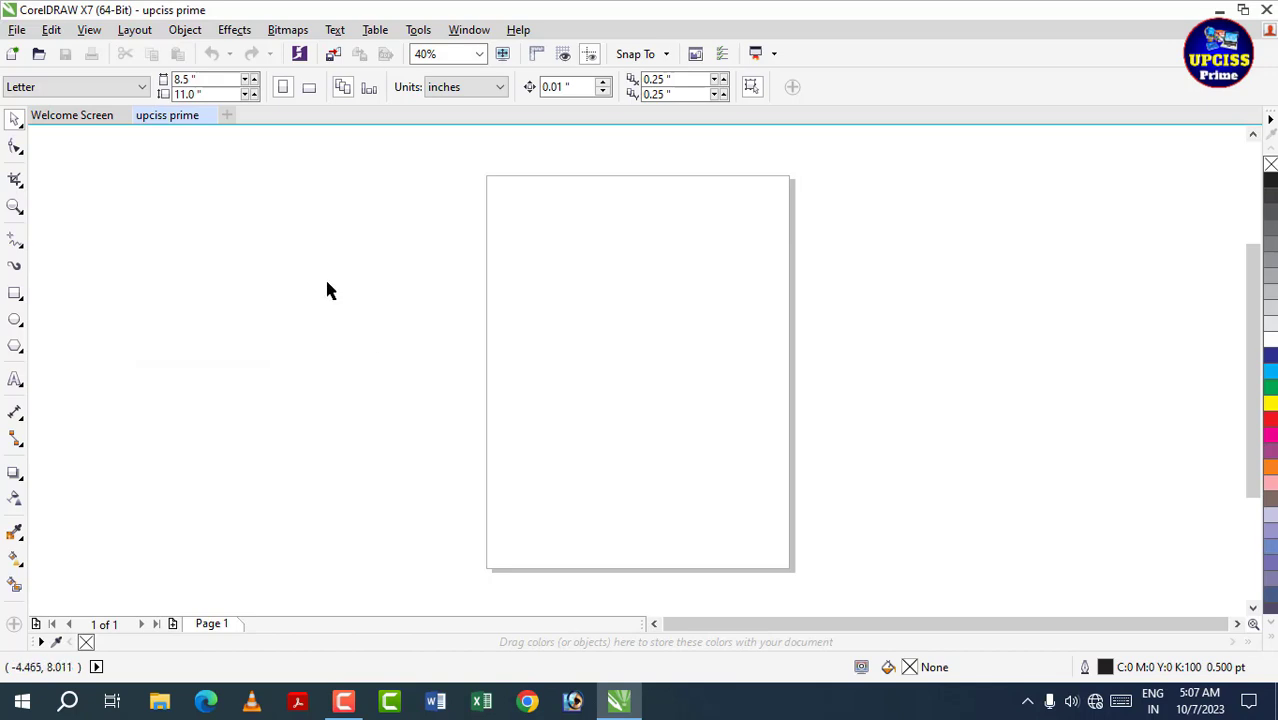
# - Draw three rectangles: about 3.8 x 6.3 inches on the page, 4.9 x 7.6 inches right of it, and 2.8 x 6.9 inches left of it
pyautogui.click(15, 293)
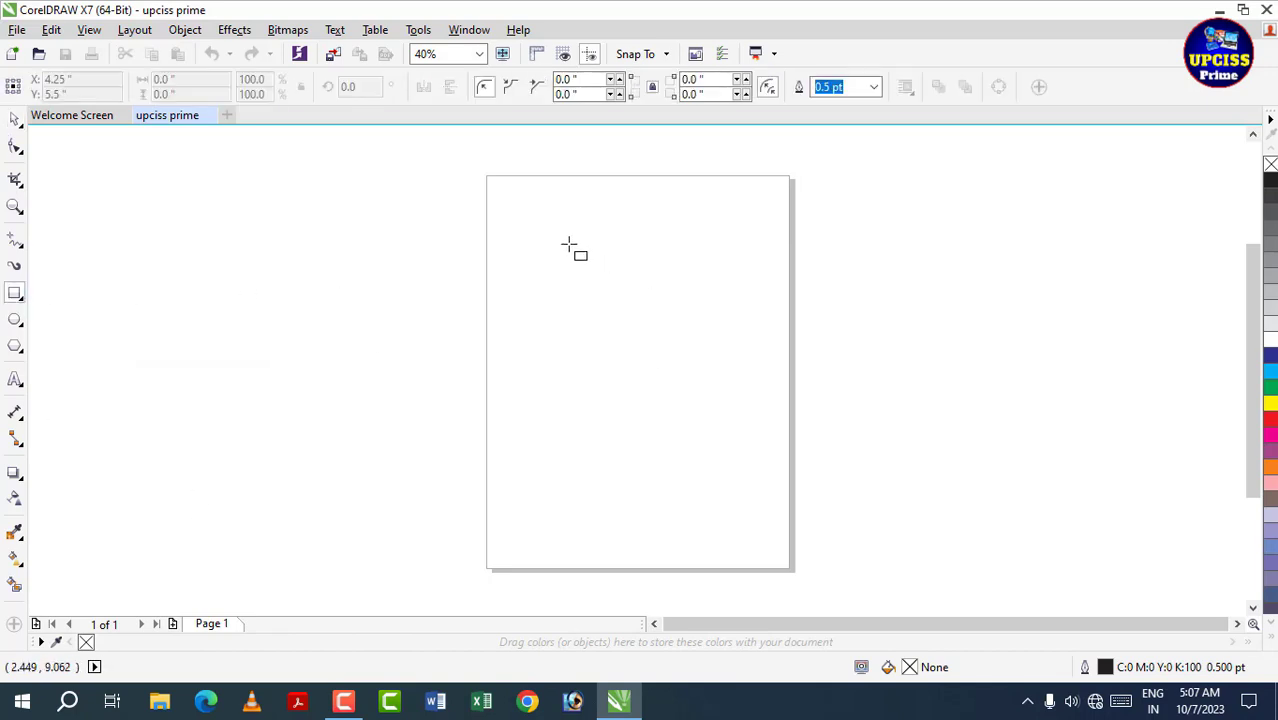
pyautogui.moveTo(537, 222)
pyautogui.mouseDown()
pyautogui.moveTo(648, 243)
pyautogui.moveTo(671, 446)
pyautogui.mouseUp()
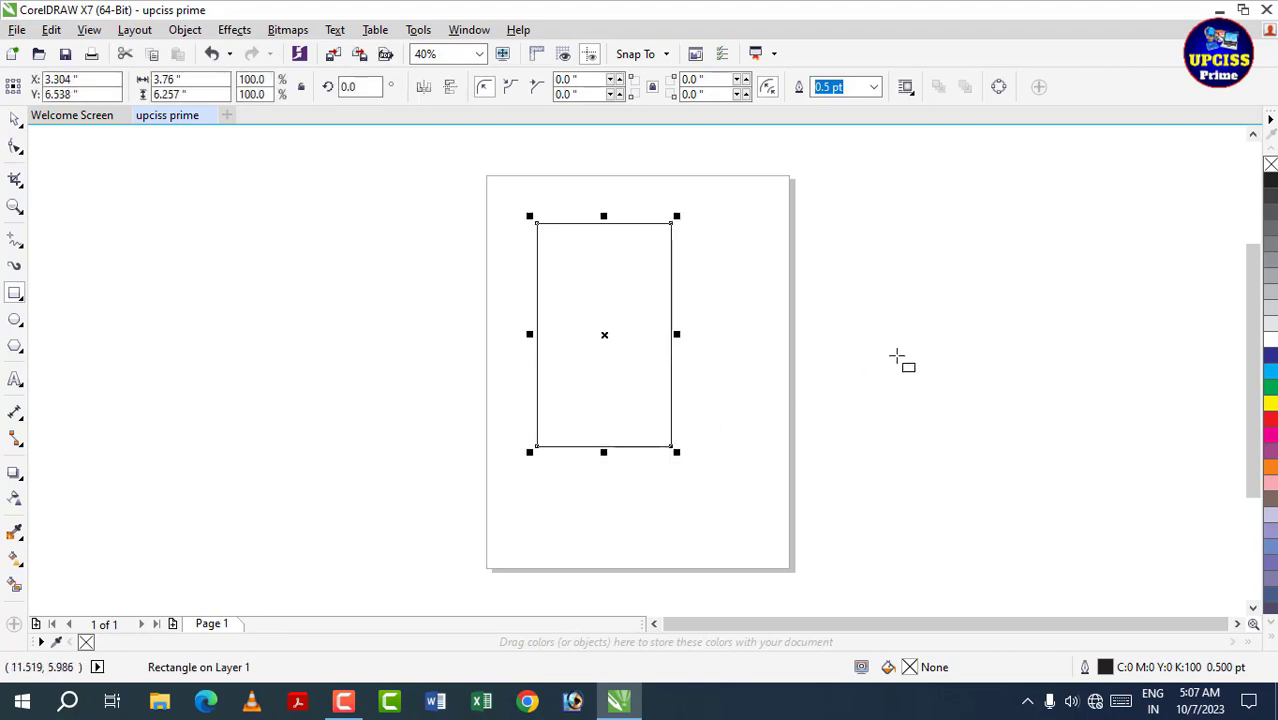
pyautogui.click(973, 302)
pyautogui.moveTo(872, 222); pyautogui.dragTo(1047, 491)
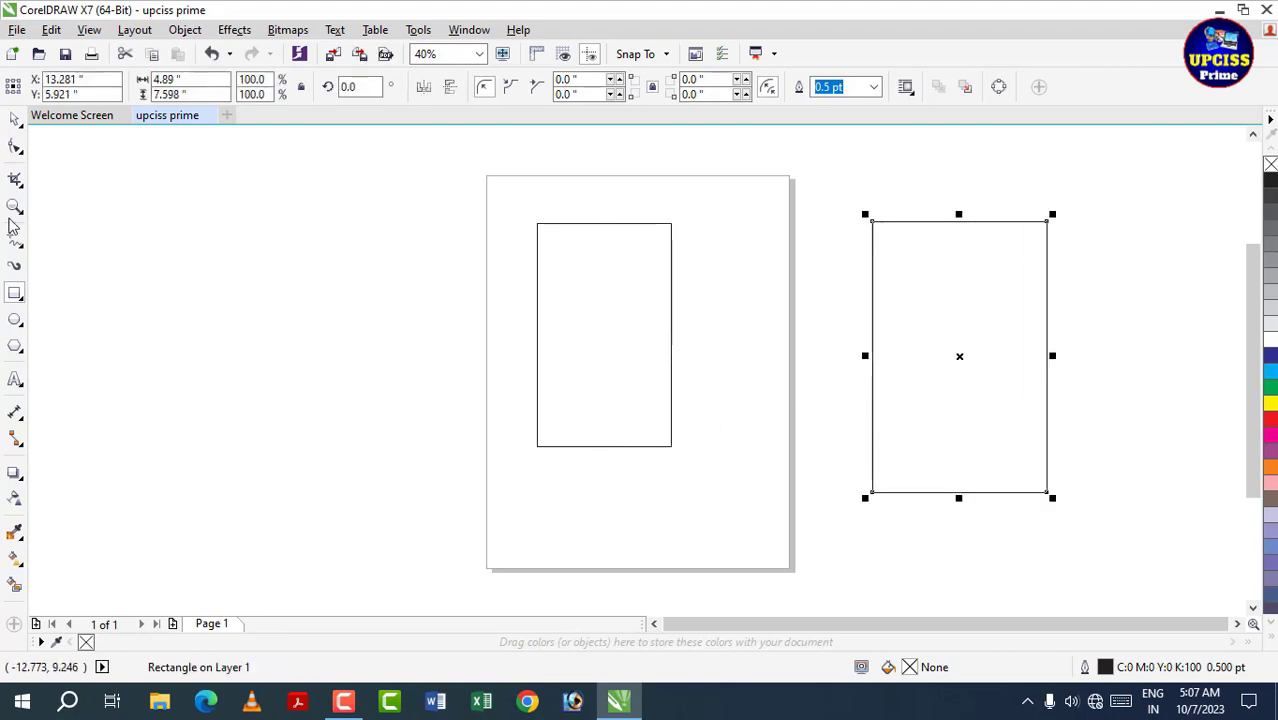
pyautogui.moveTo(260, 231); pyautogui.dragTo(360, 478)
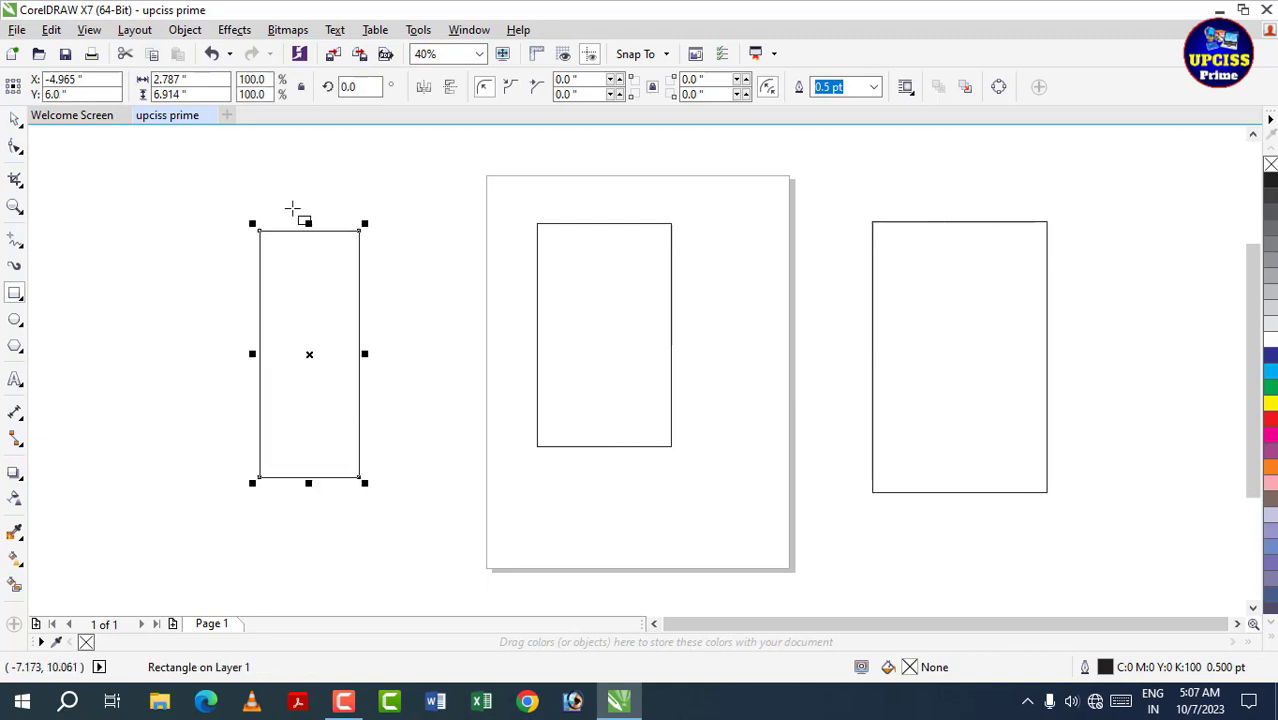
pyautogui.click(416, 277)
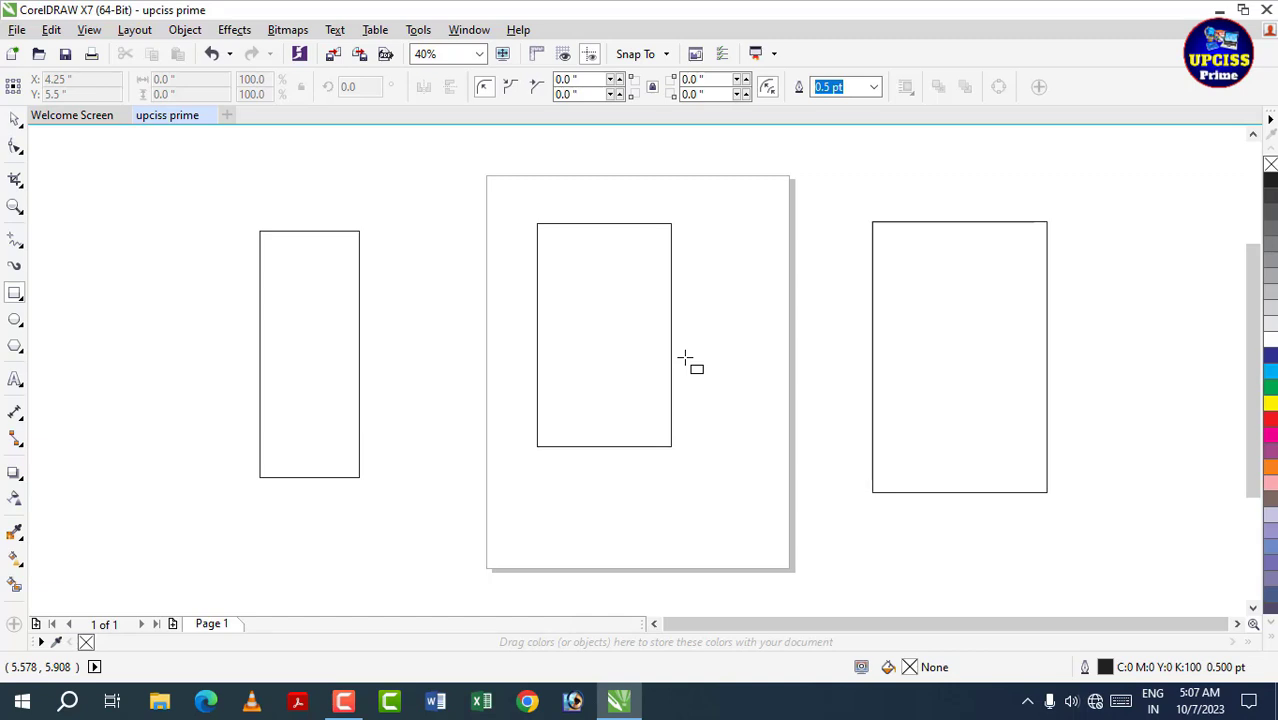
# - Turn off the display of the page border around the drawing page
pyautogui.click(90, 31)
pyautogui.moveTo(114, 340)
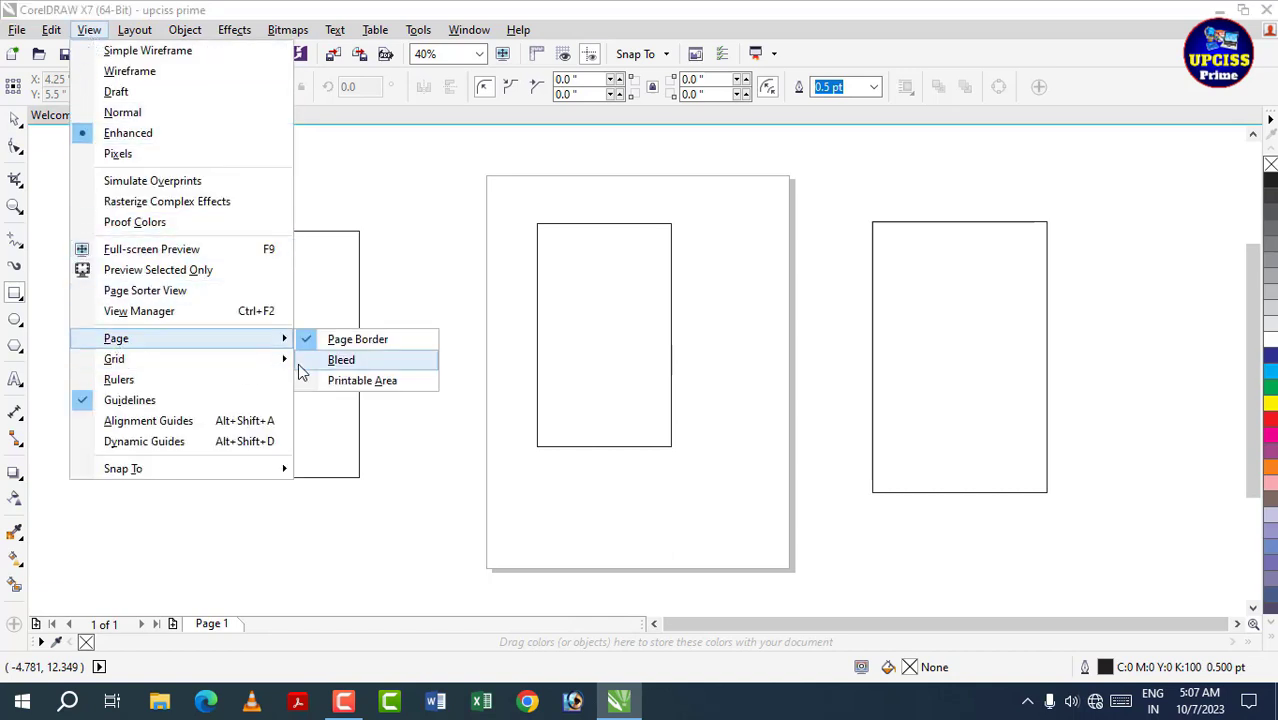
pyautogui.click(355, 339)
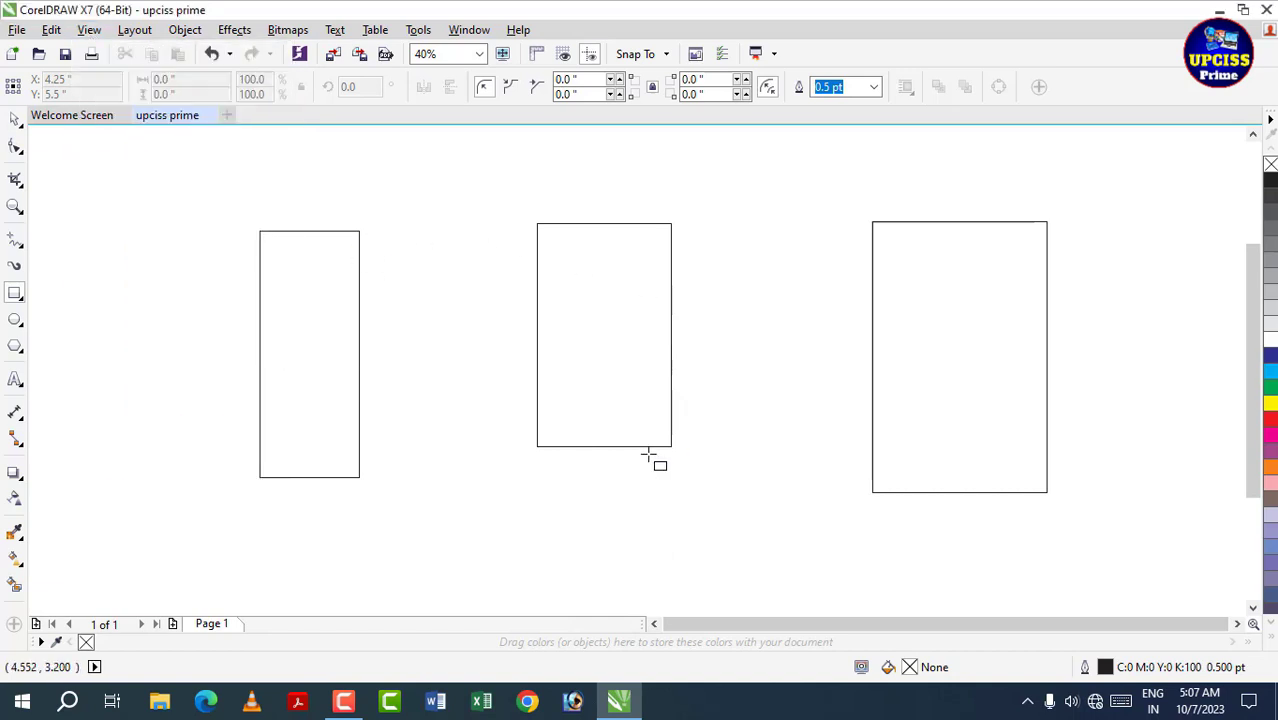
# - Select all three rectangles together with the Pick tool and delete them
pyautogui.click(13, 119)
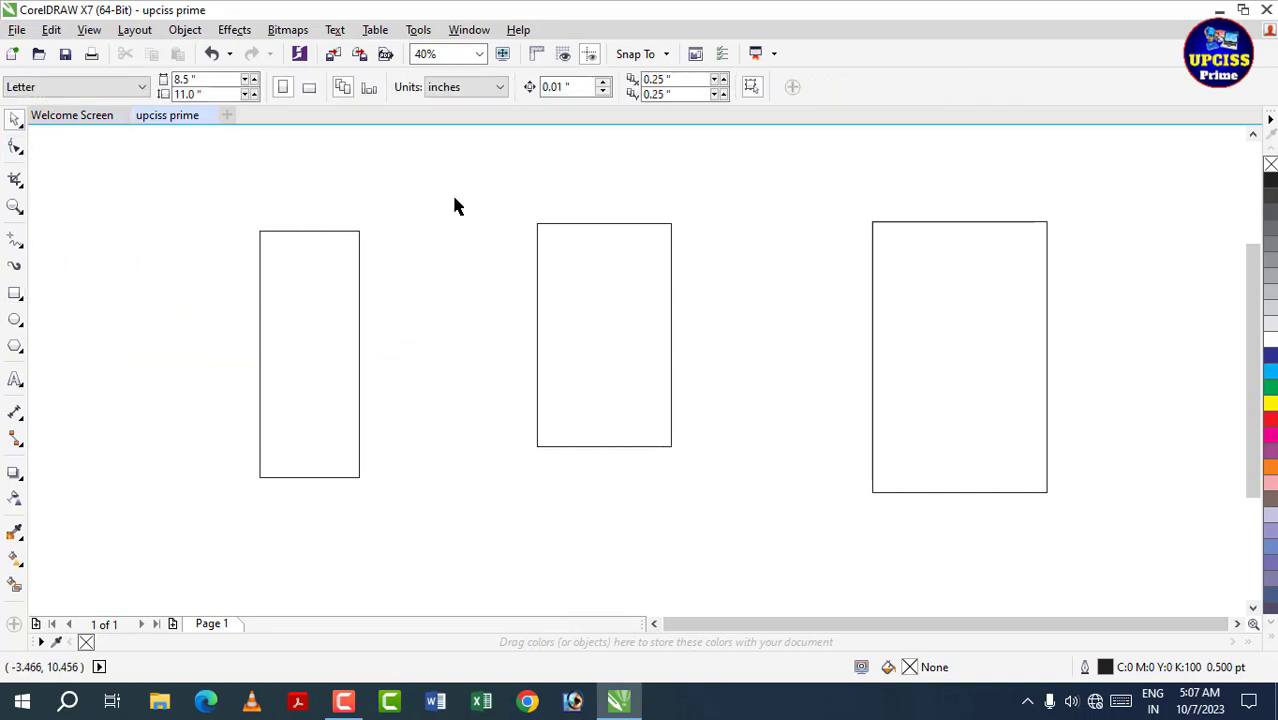
pyautogui.moveTo(202, 145); pyautogui.dragTo(1073, 540)
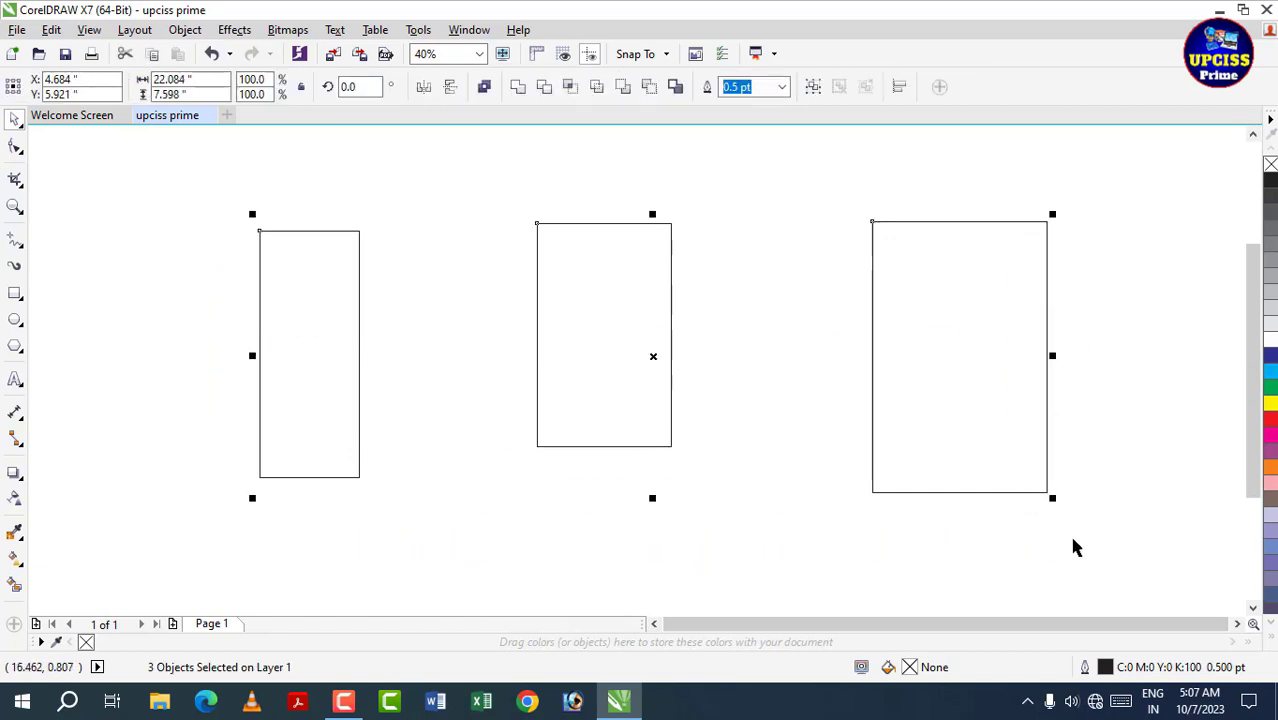
pyautogui.press('Delete')
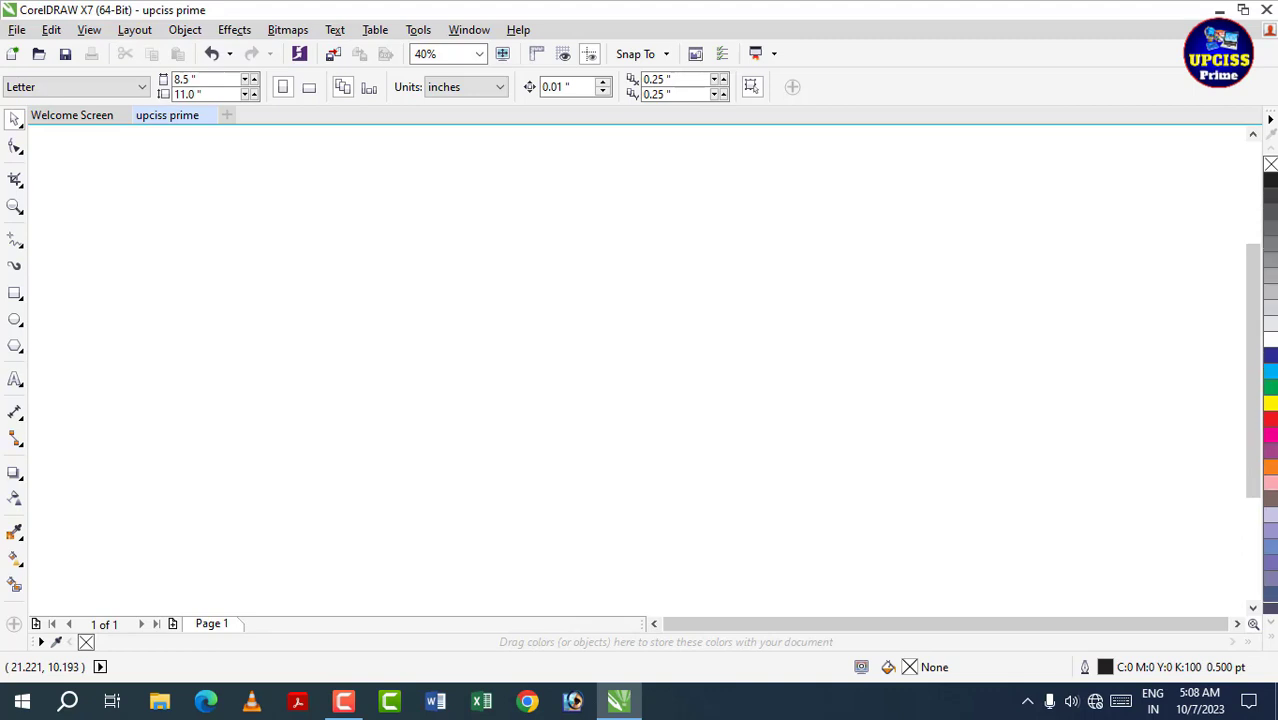
# - Try out the color palette in two rows and in three rows, and return it to one row
pyautogui.click(1272, 642)
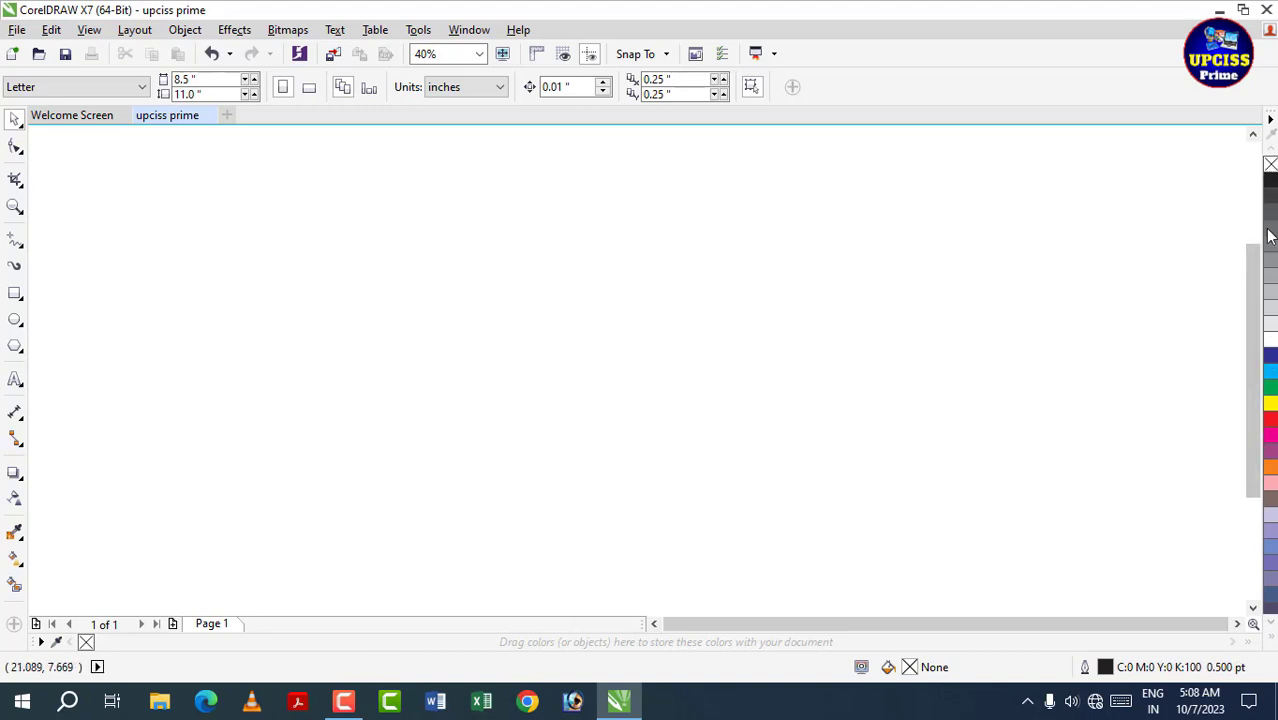
pyautogui.click(1270, 120)
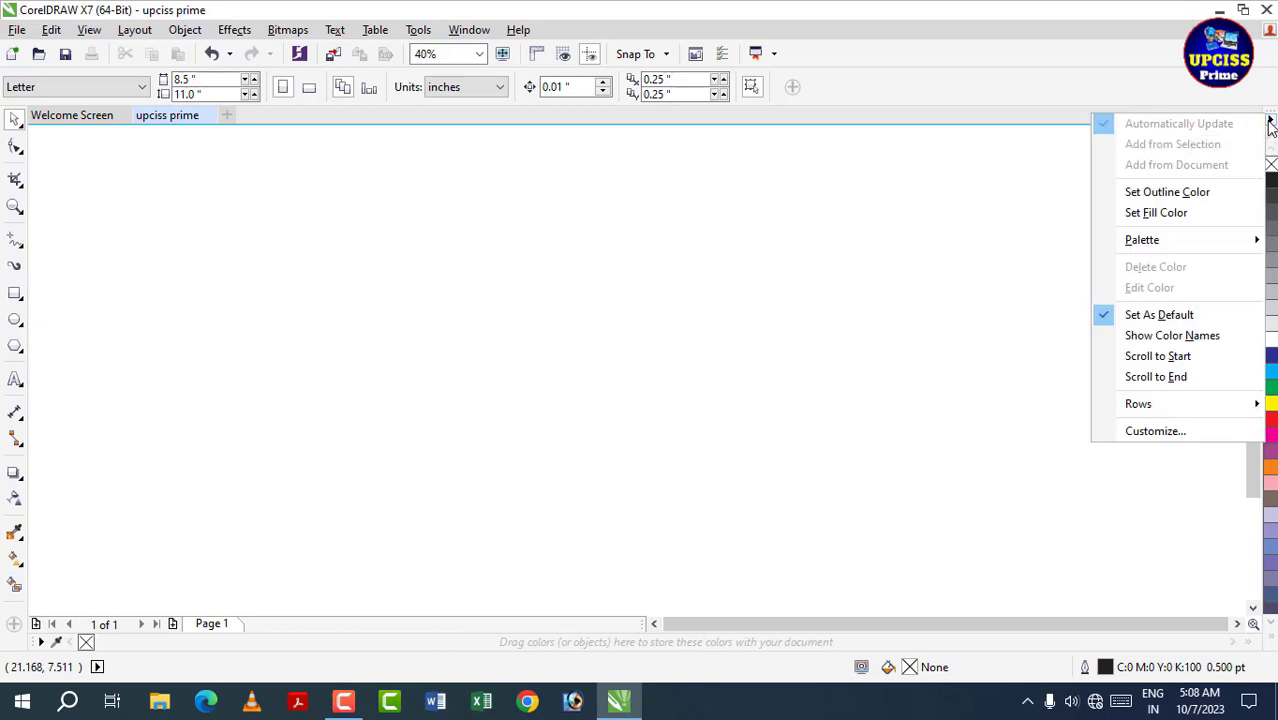
pyautogui.moveTo(1150, 410)
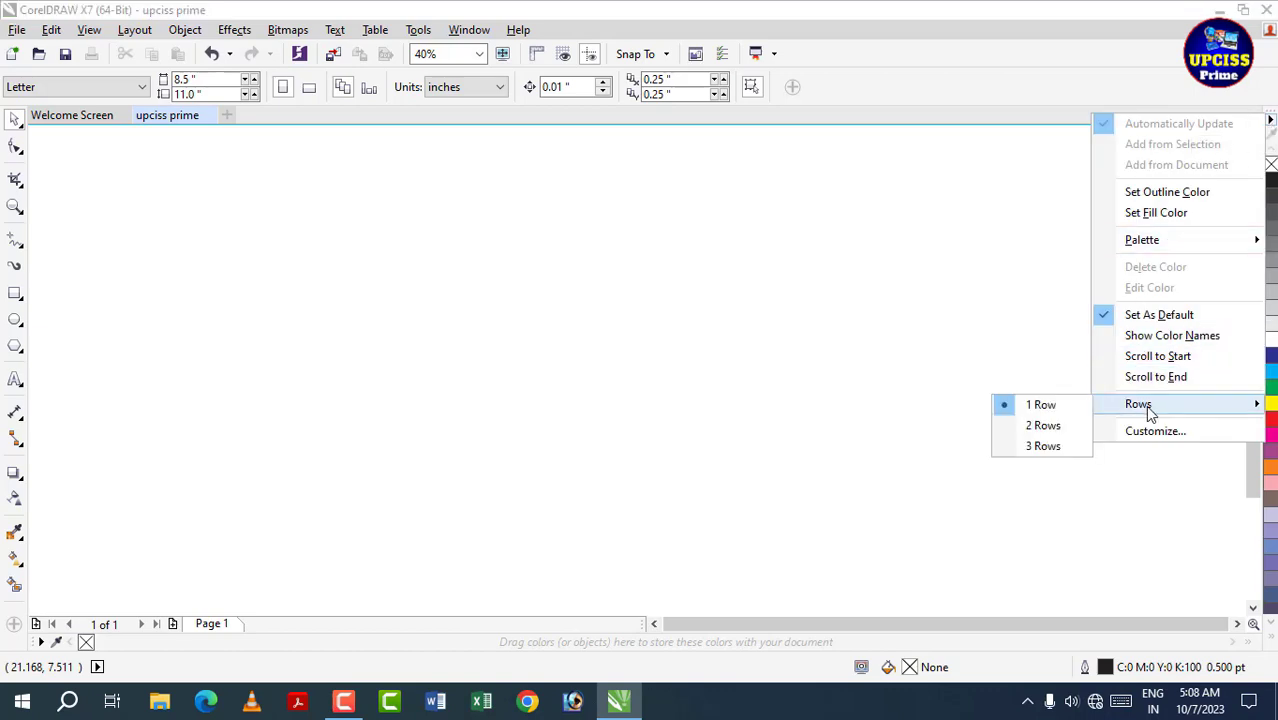
pyautogui.click(1054, 424)
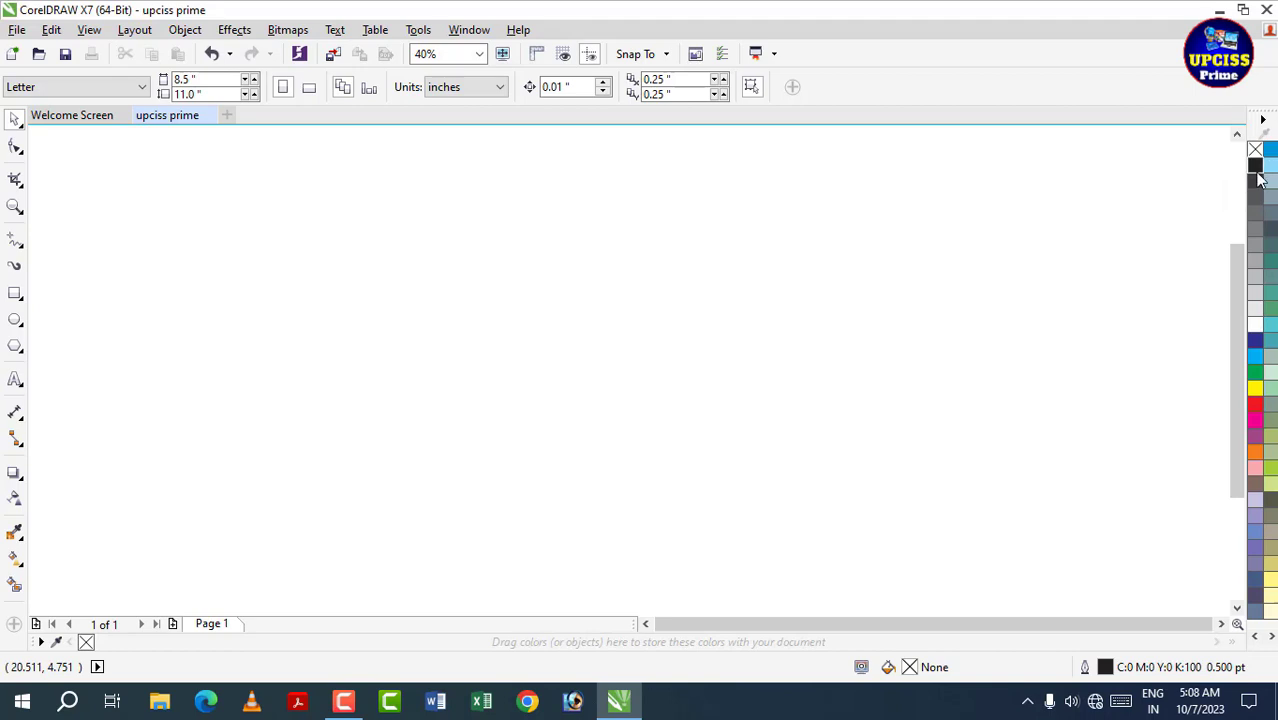
pyautogui.click(1263, 120)
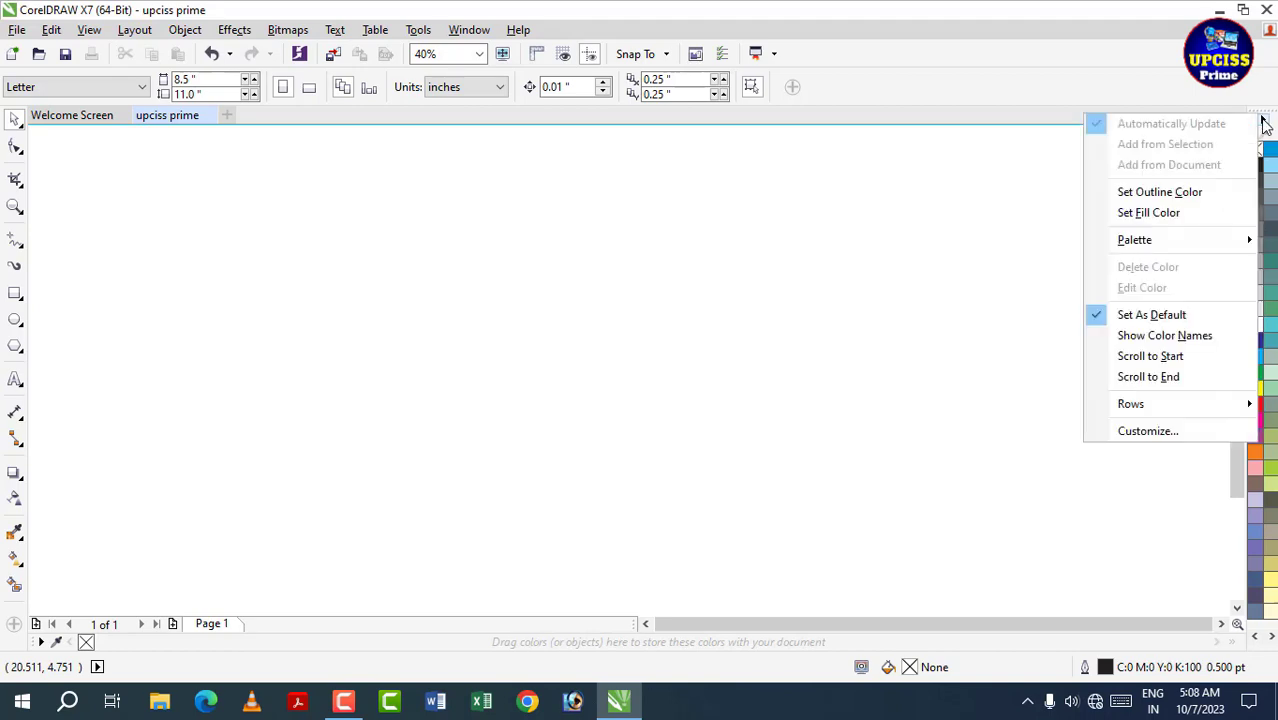
pyautogui.moveTo(1128, 407)
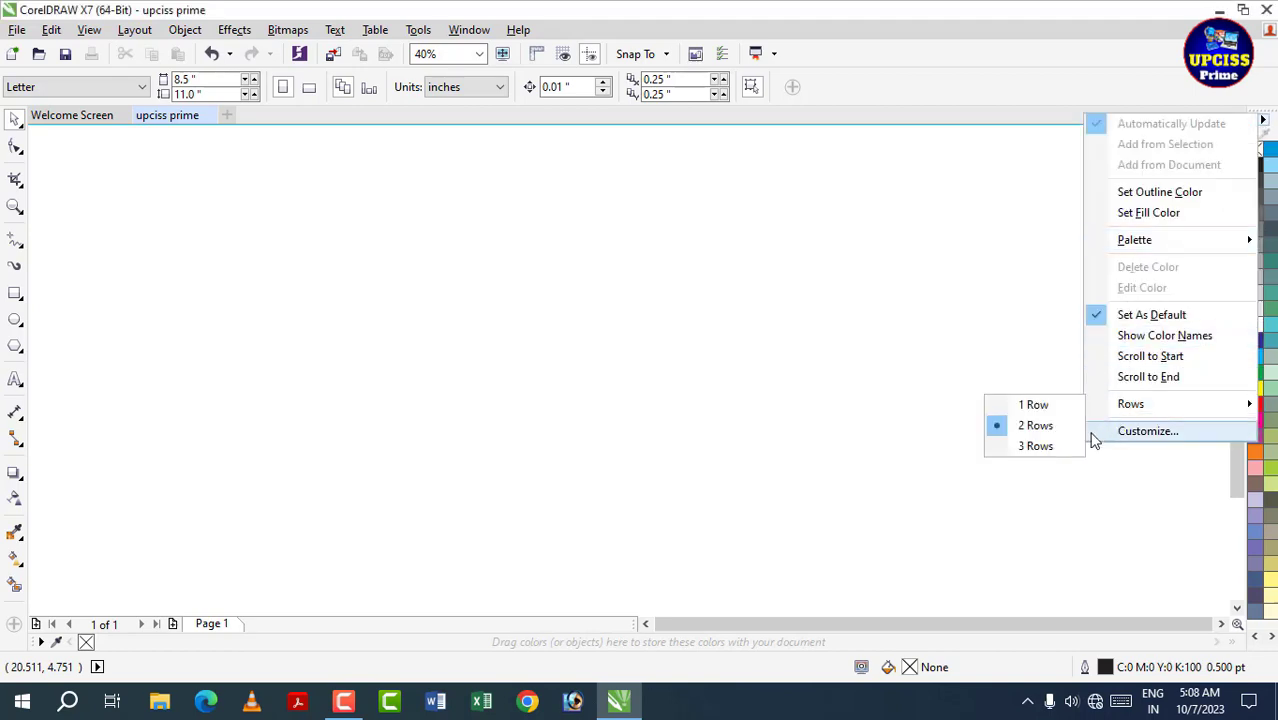
pyautogui.click(1036, 446)
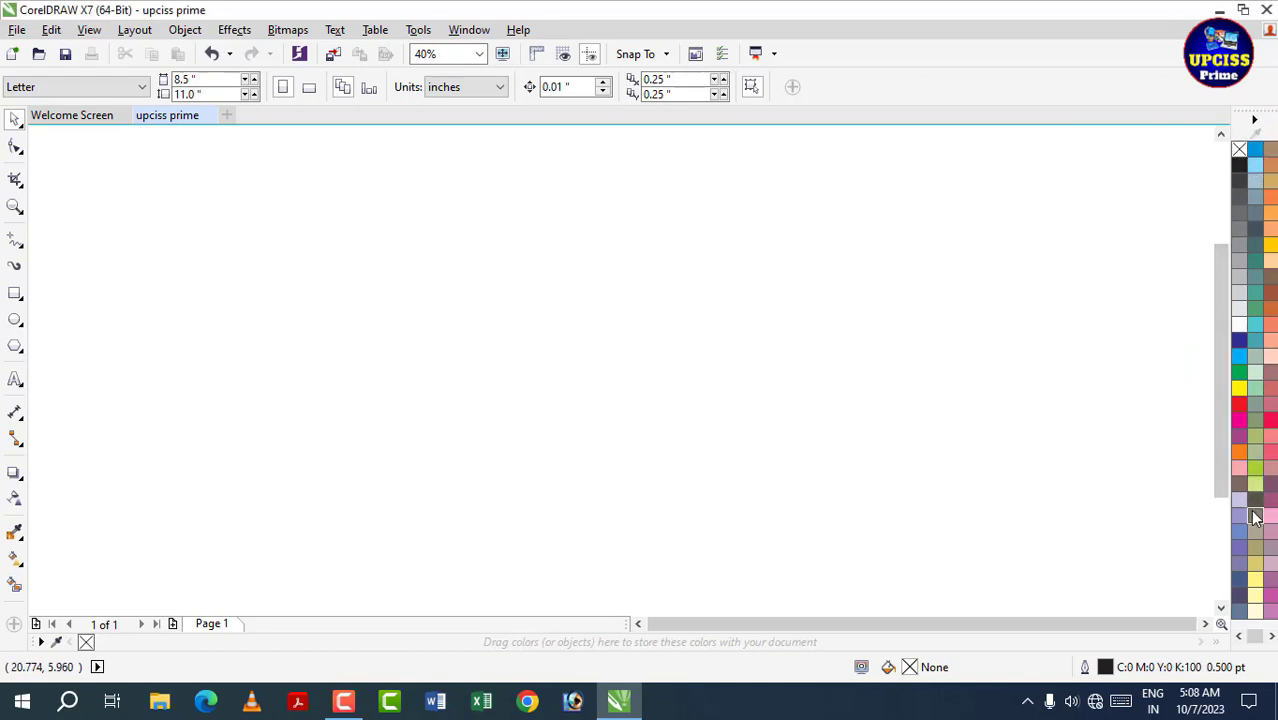
pyautogui.click(1254, 120)
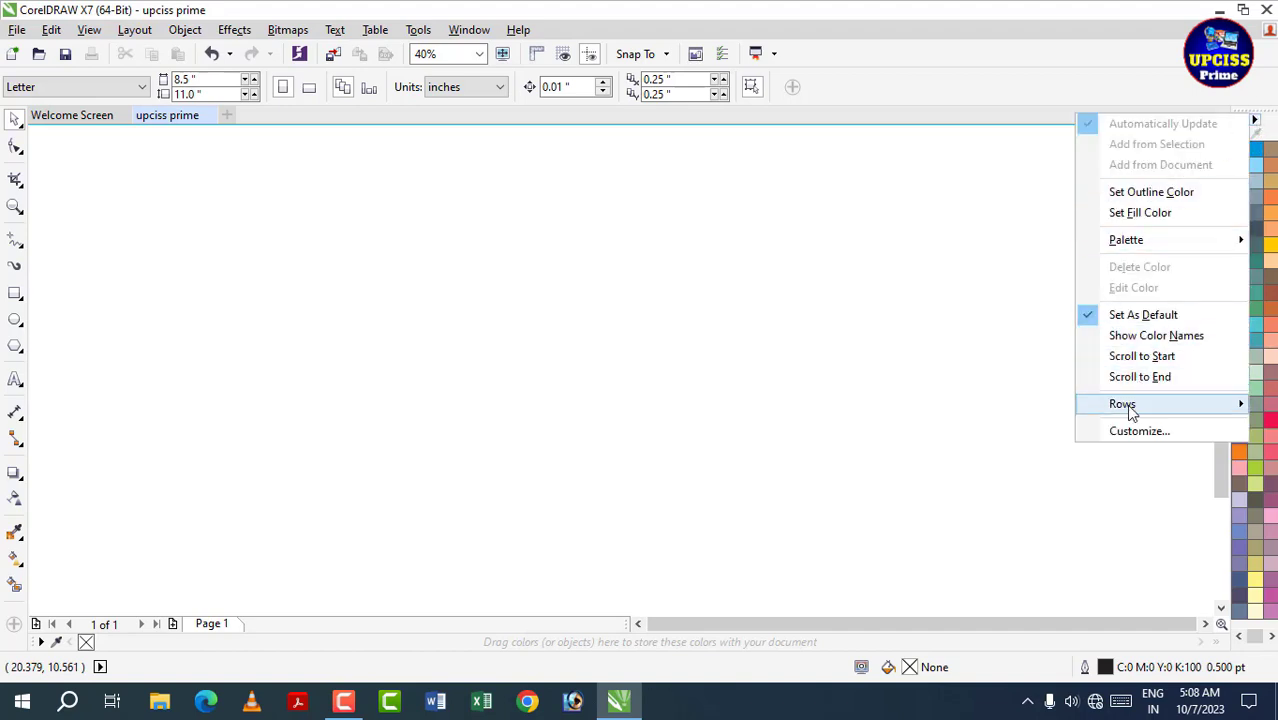
pyautogui.moveTo(1128, 404)
pyautogui.click(1018, 406)
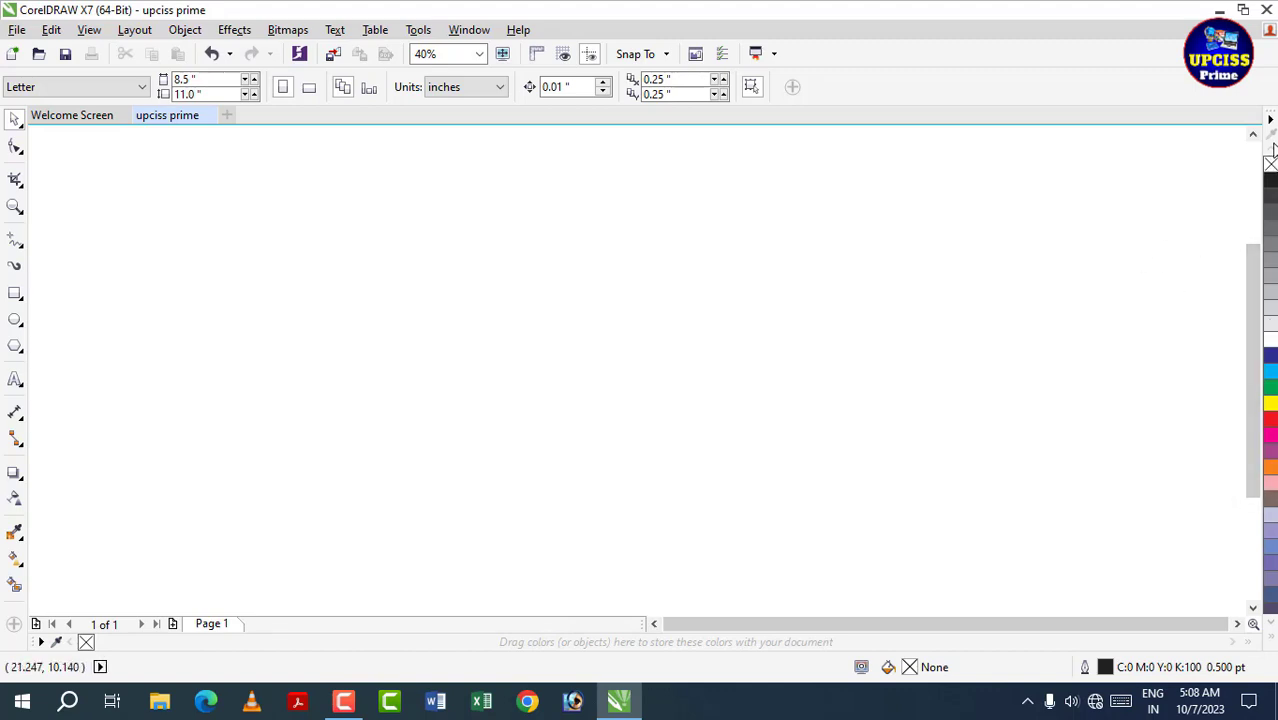
# - Try out showing the color names in the palette, look through the named swatches, and hide the names again
pyautogui.click(1271, 120)
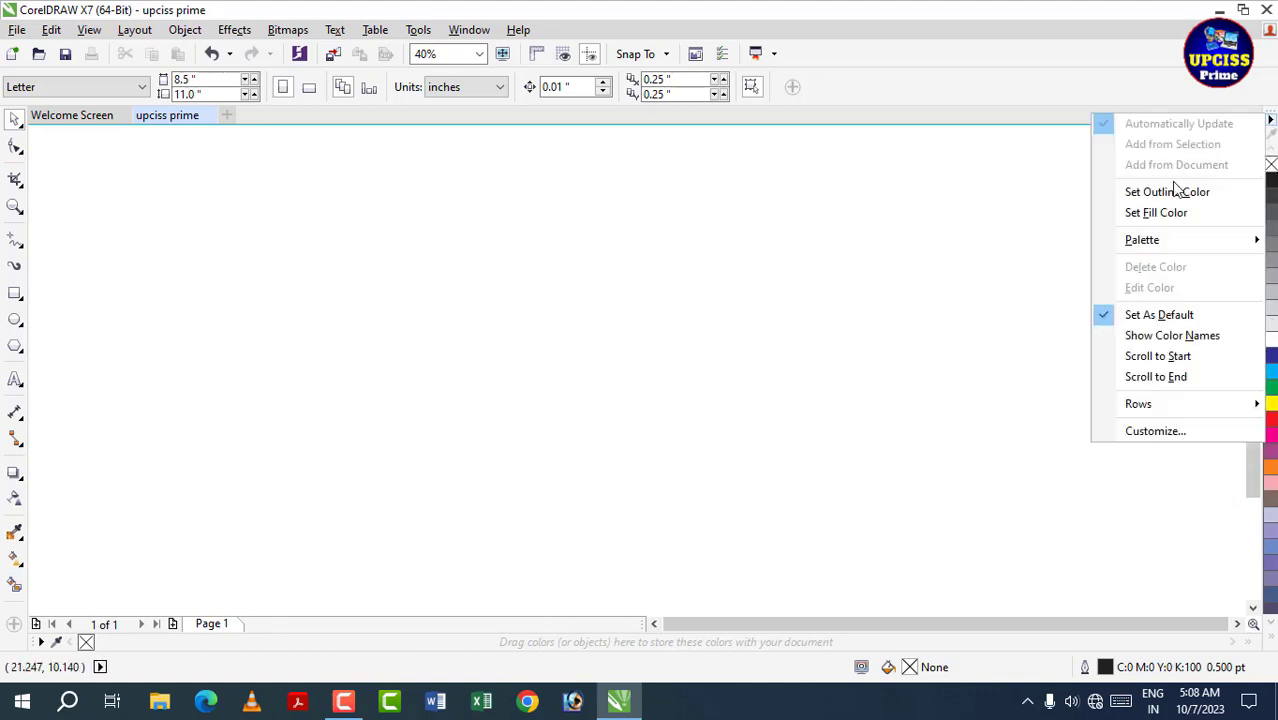
pyautogui.click(1146, 337)
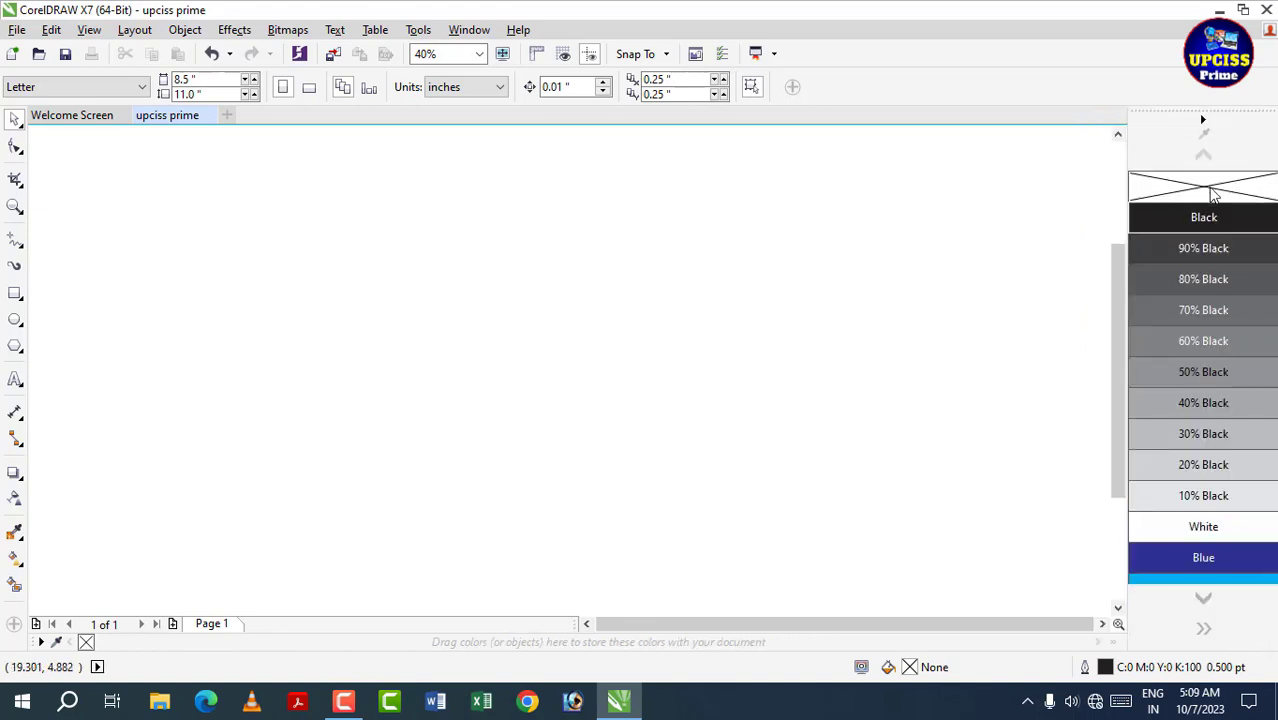
pyautogui.scroll(-3, 1205, 248)
pyautogui.scroll(3, 1178, 283)
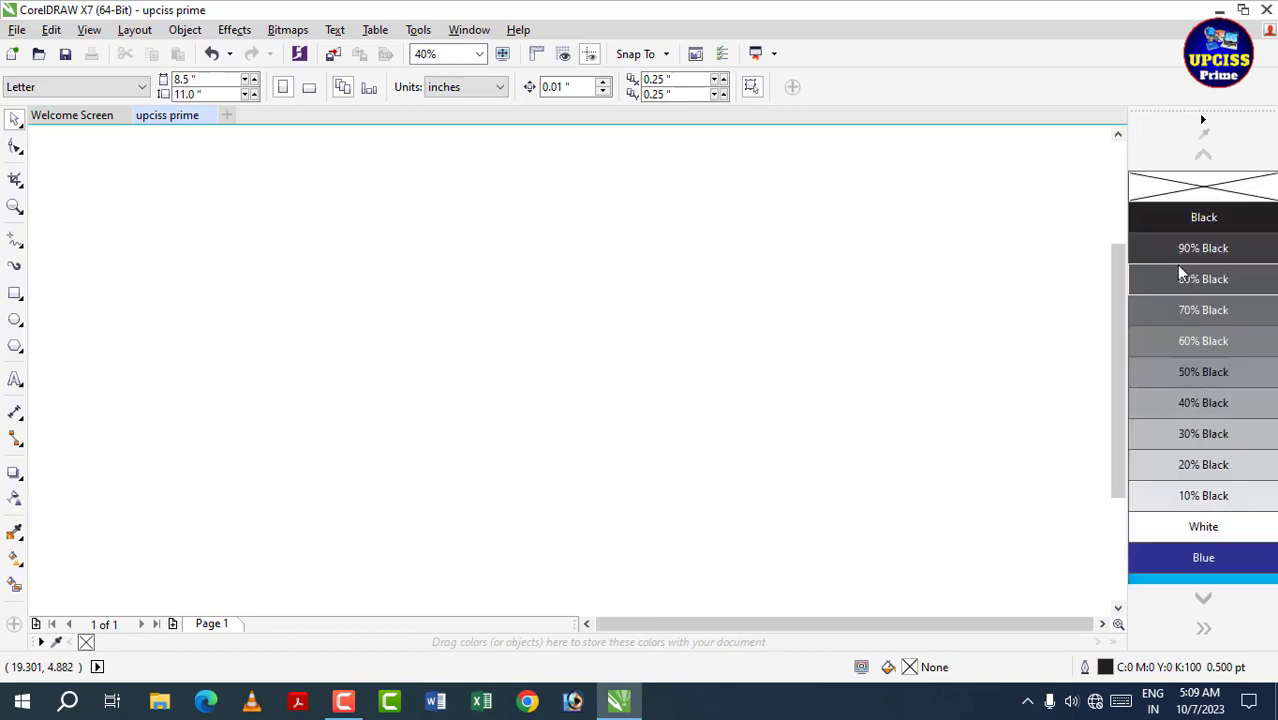
pyautogui.click(1204, 120)
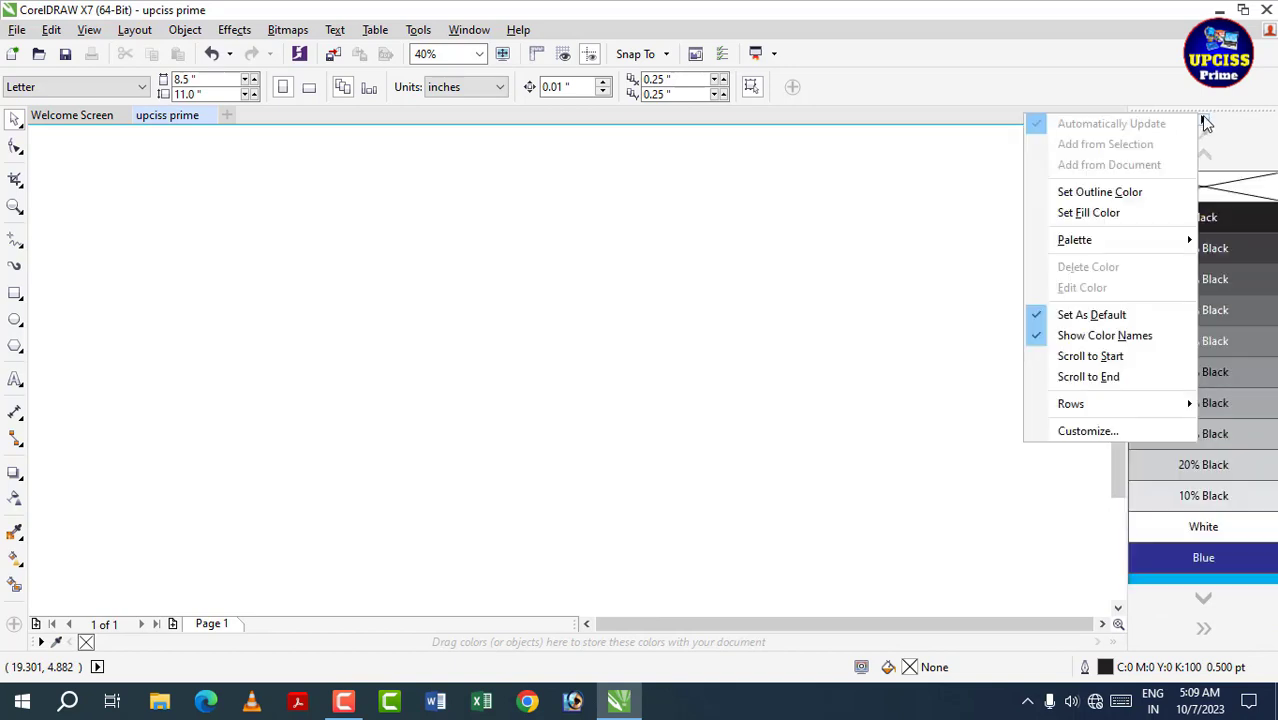
pyautogui.click(1110, 338)
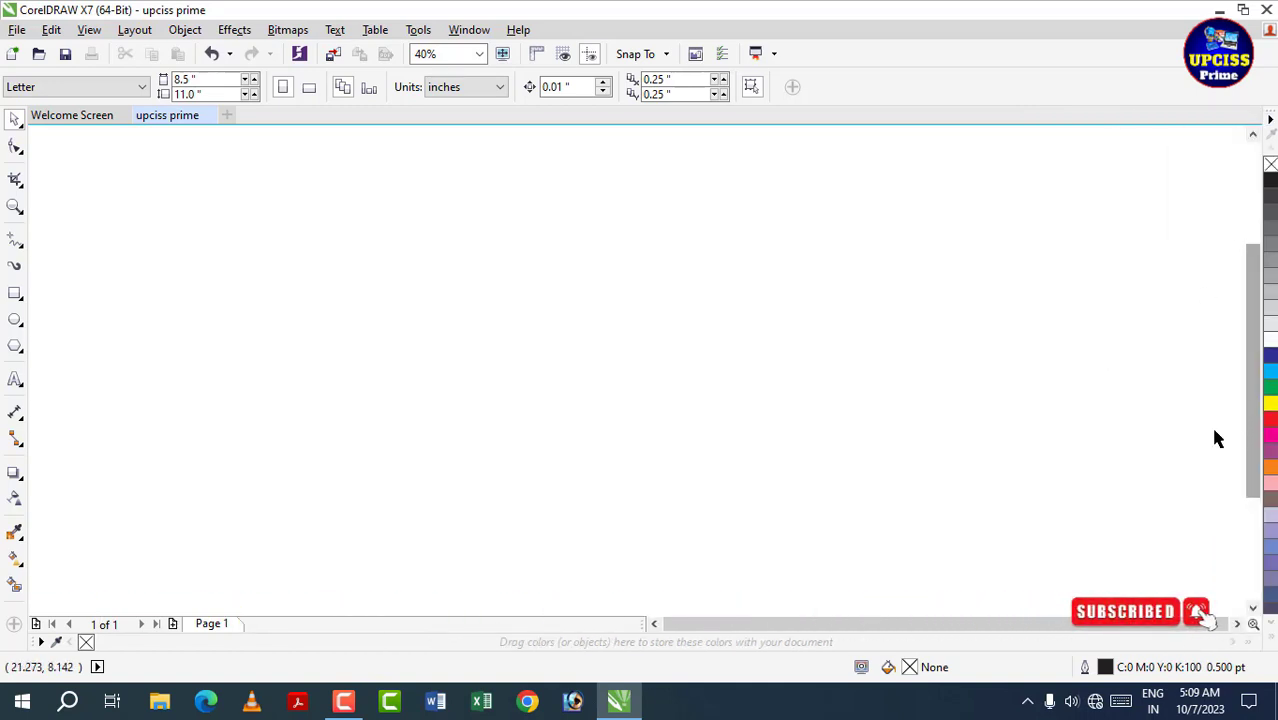
pyautogui.moveTo(1246, 347); pyautogui.dragTo(1221, 211)
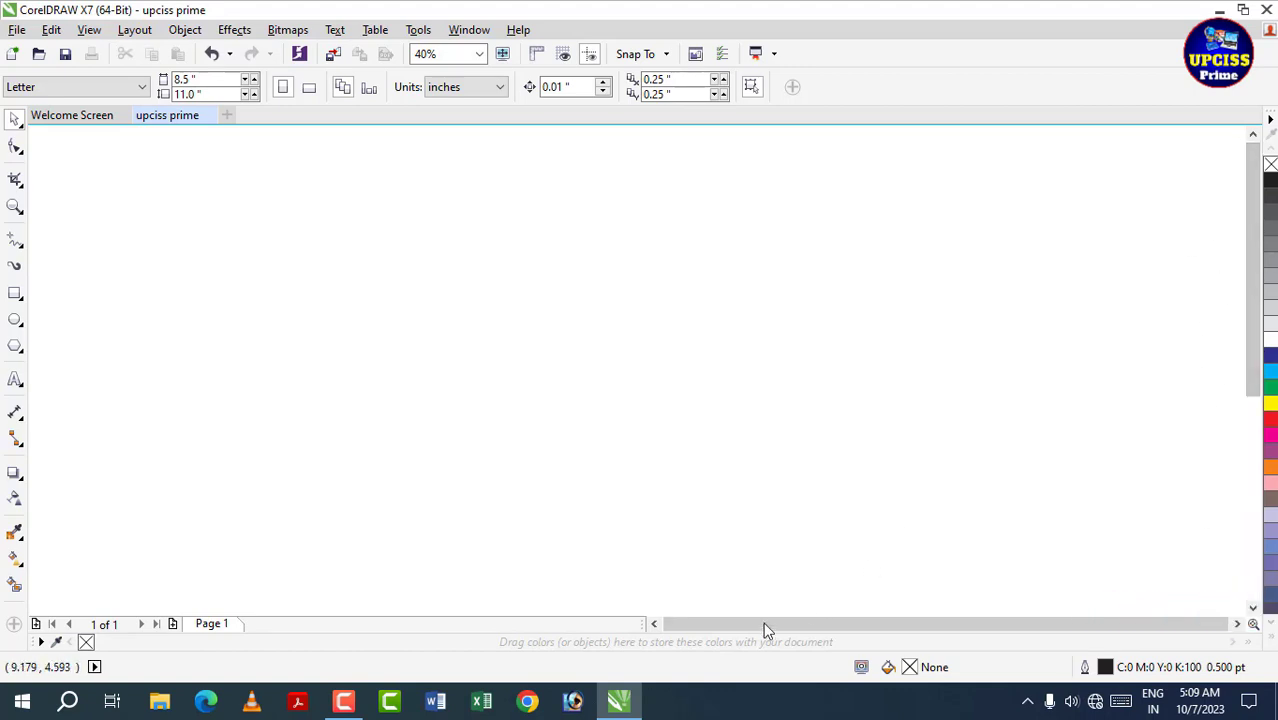
pyautogui.moveTo(780, 629); pyautogui.dragTo(820, 590)
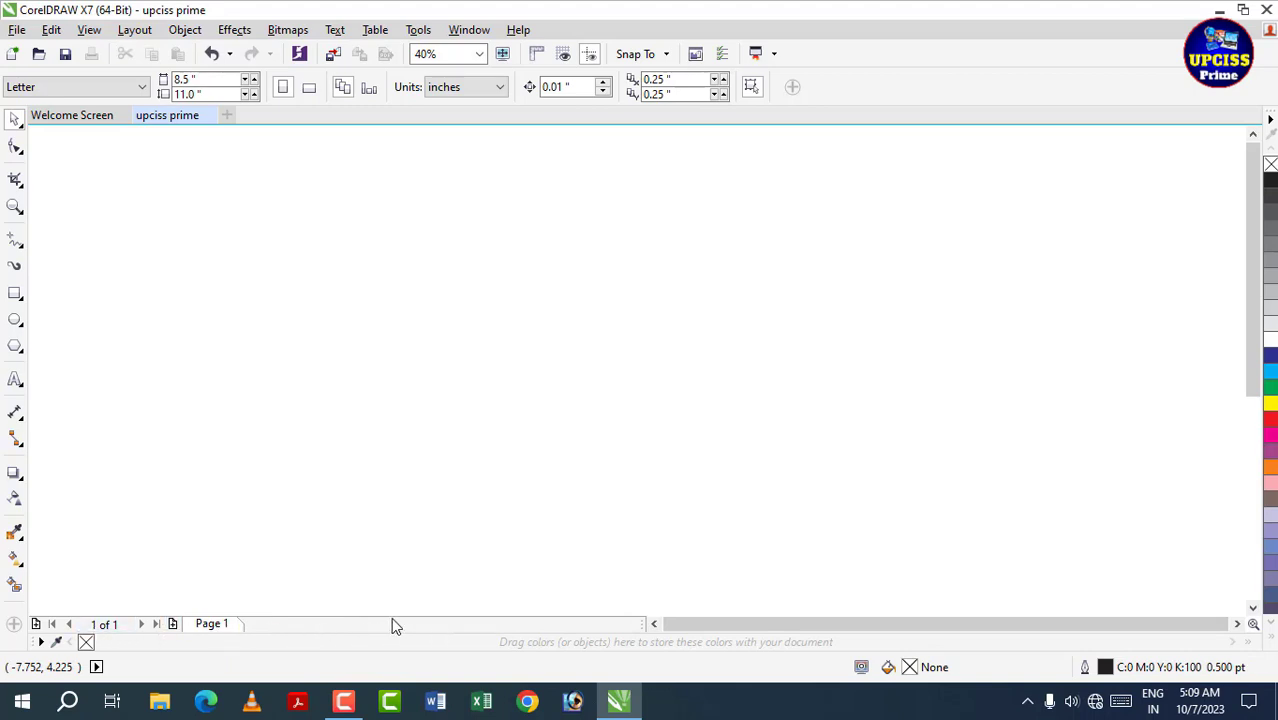
# - Add two pages after page 1 and rename page 2 as "up logo"
pyautogui.click(176, 624)
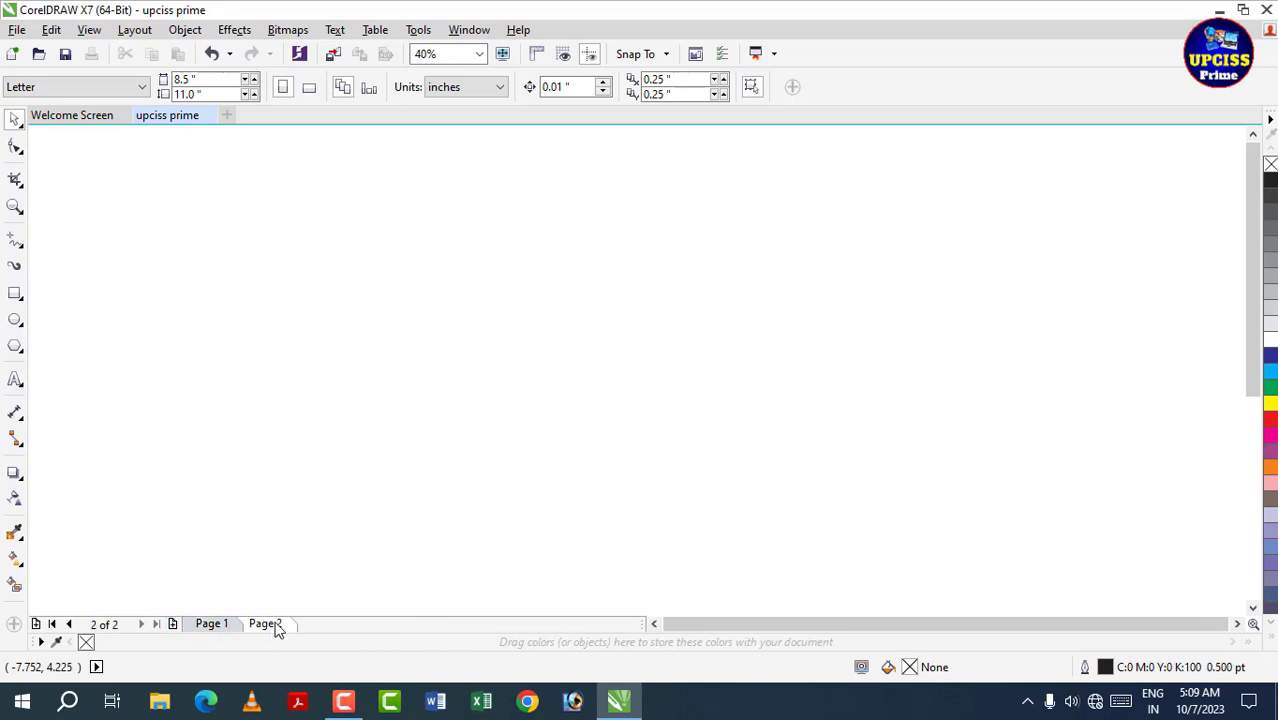
pyautogui.click(174, 625)
pyautogui.rightClick(267, 626)
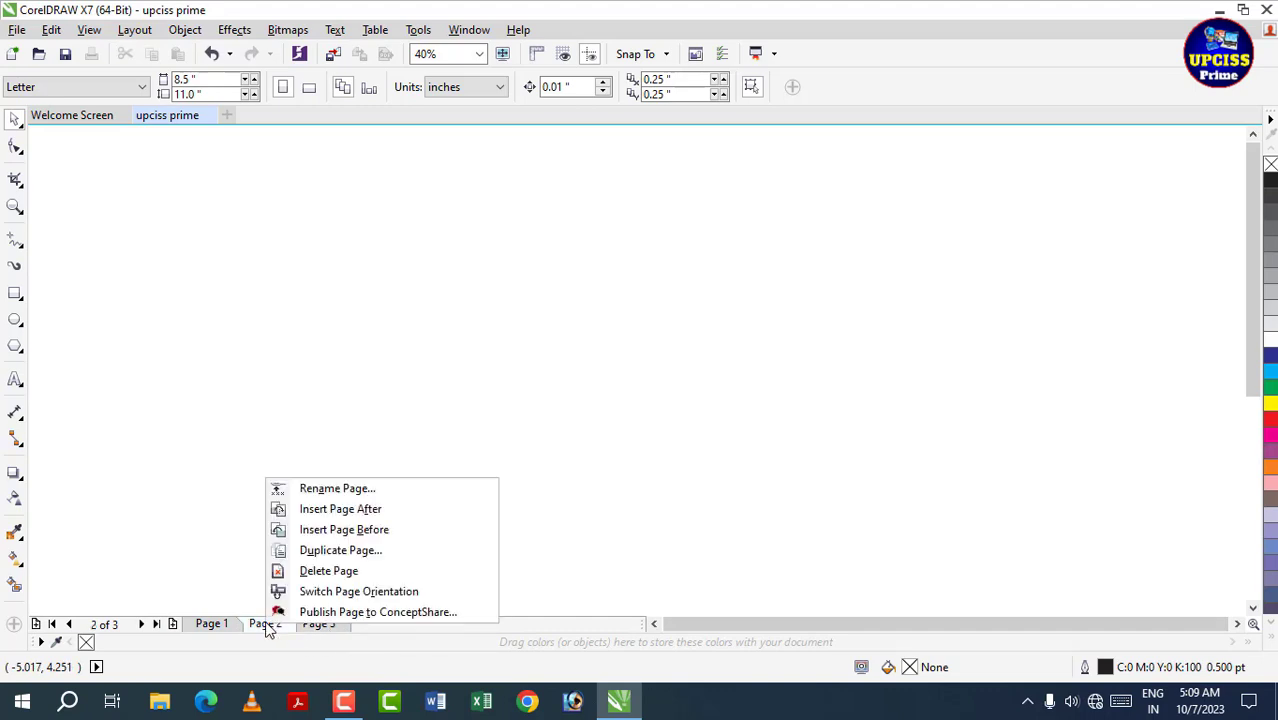
pyautogui.click(337, 489)
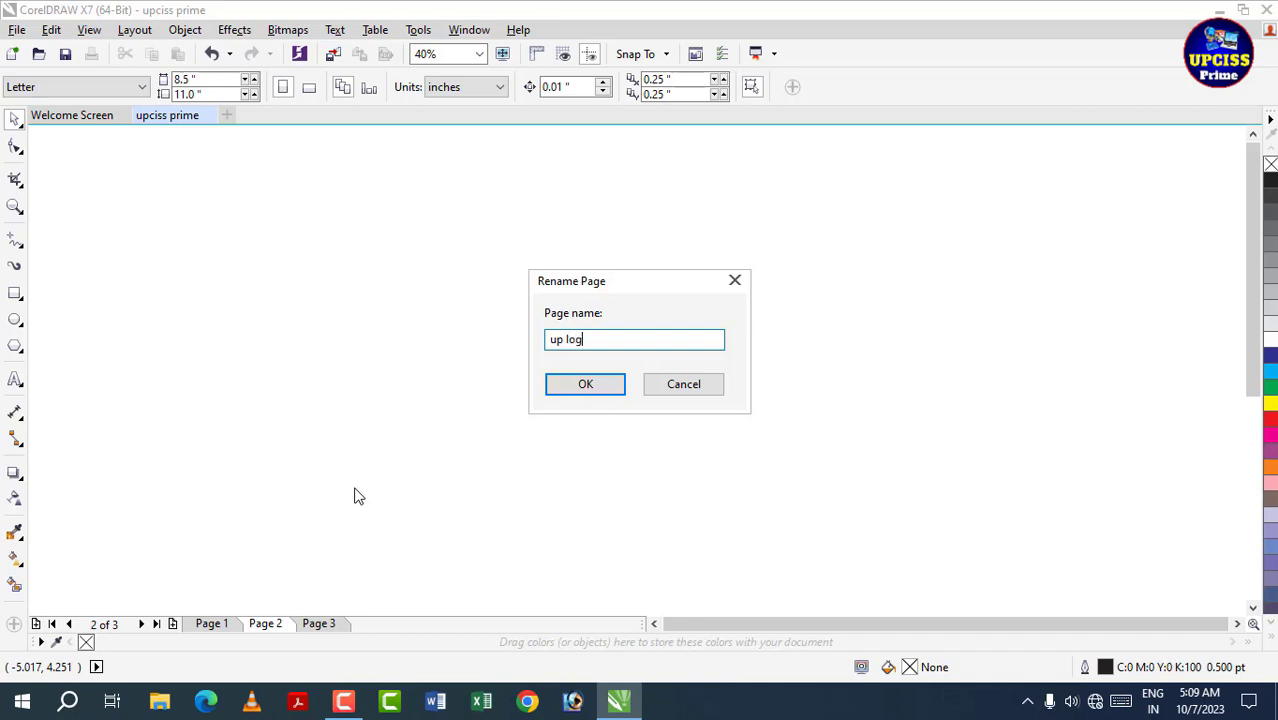
pyautogui.click(574, 391)
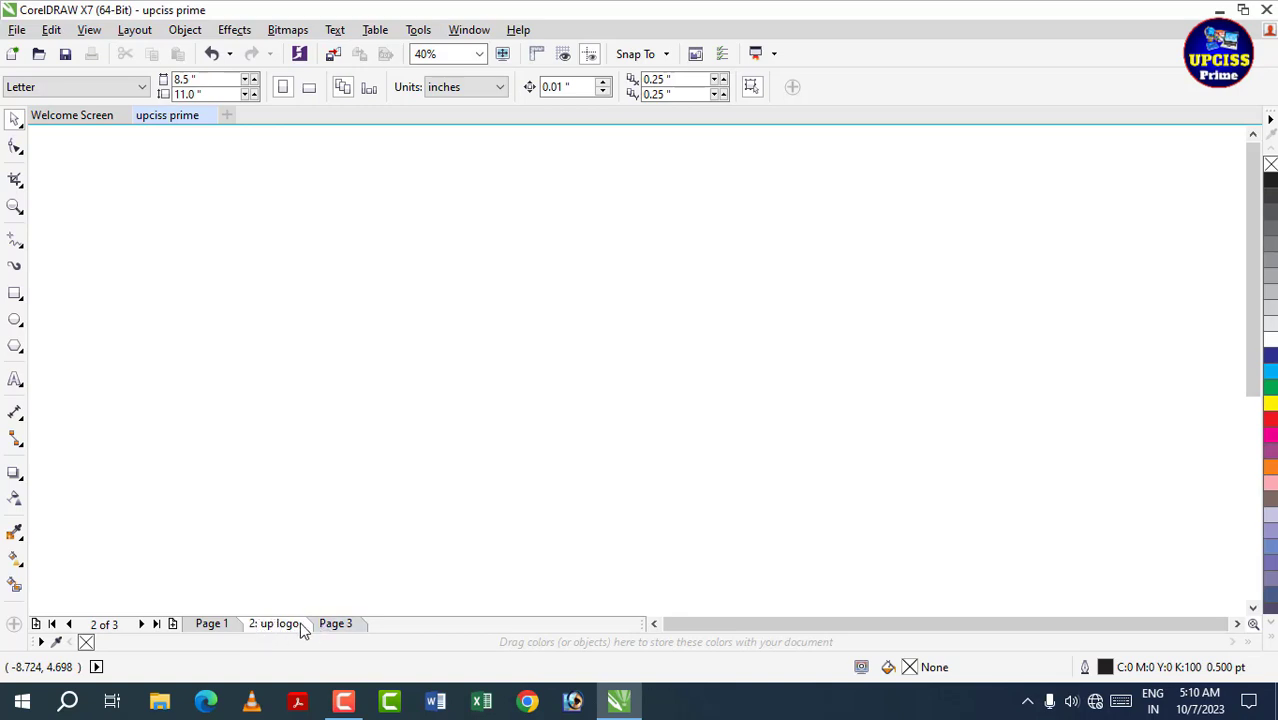
# - Delete page 3 and the "up logo" page, keeping only page 1 in the document
pyautogui.rightClick(350, 627)
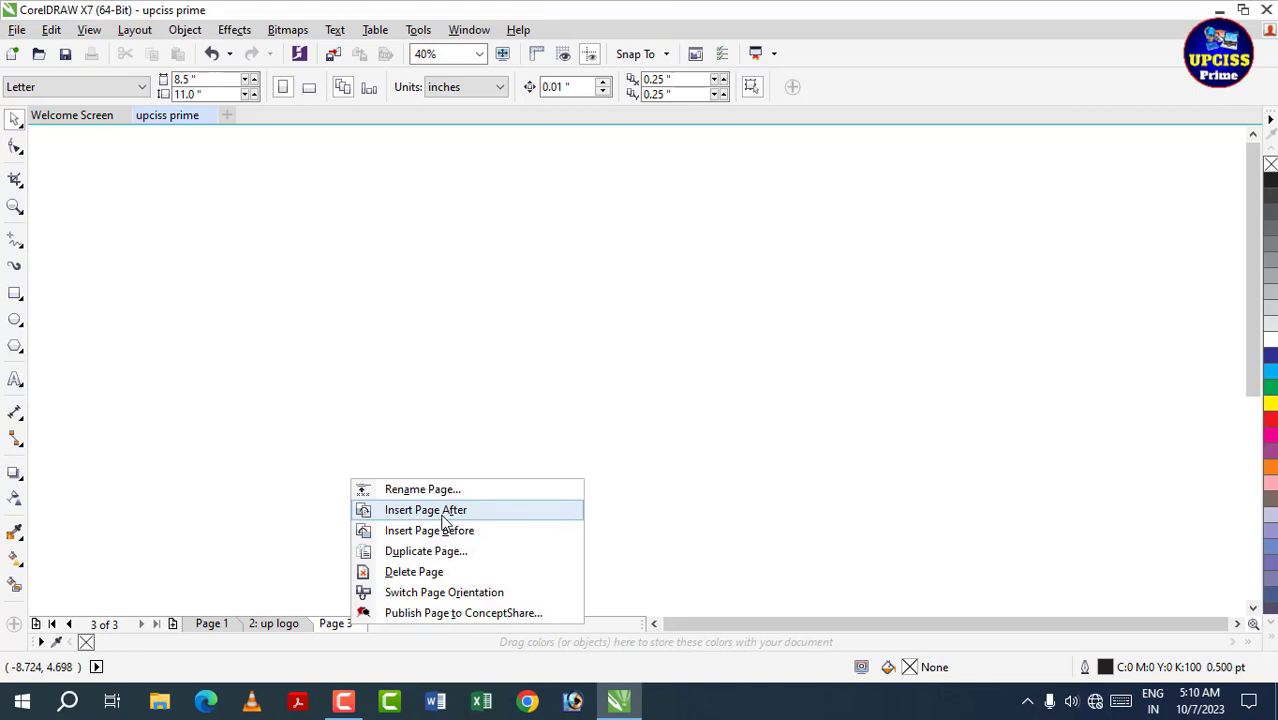
pyautogui.click(401, 581)
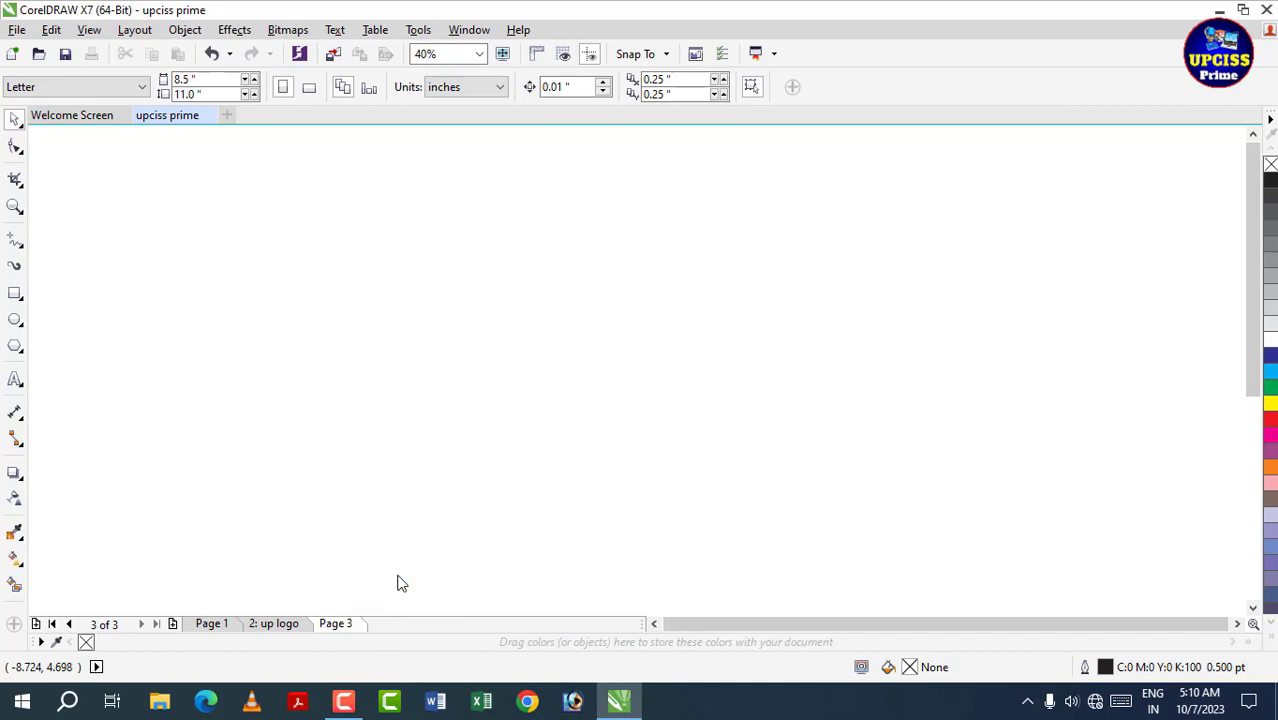
pyautogui.rightClick(287, 626)
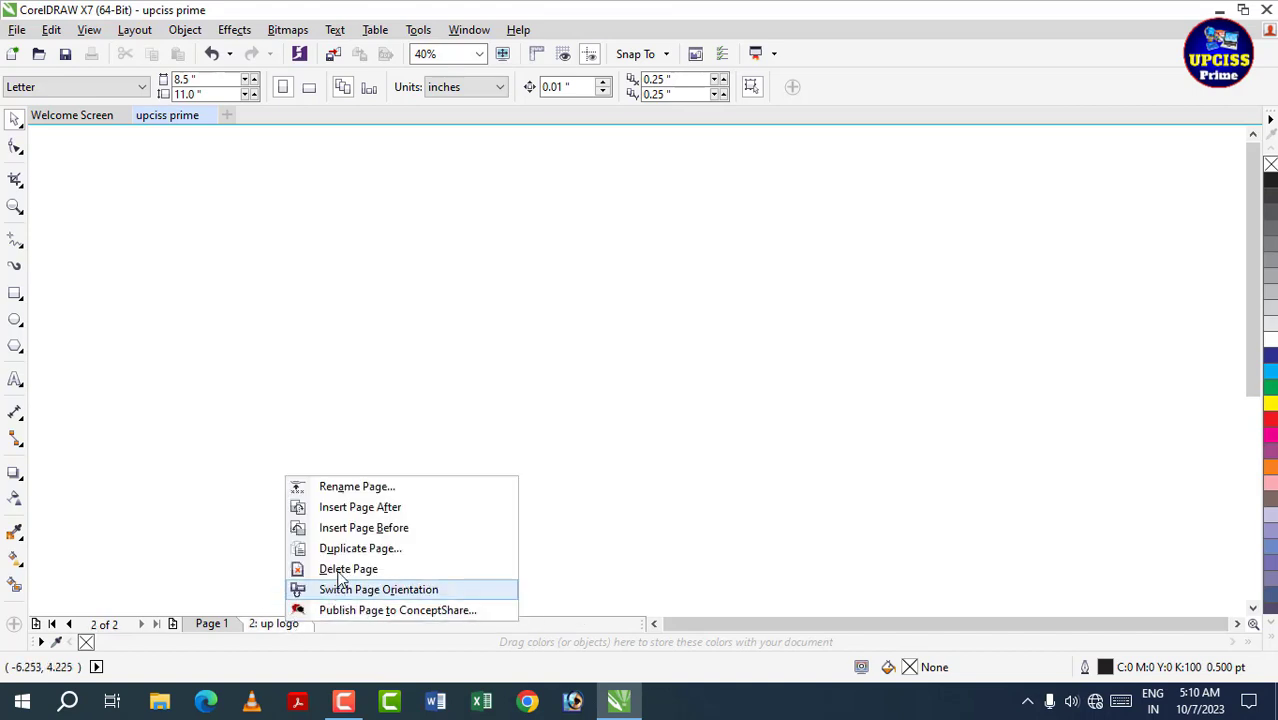
pyautogui.click(345, 572)
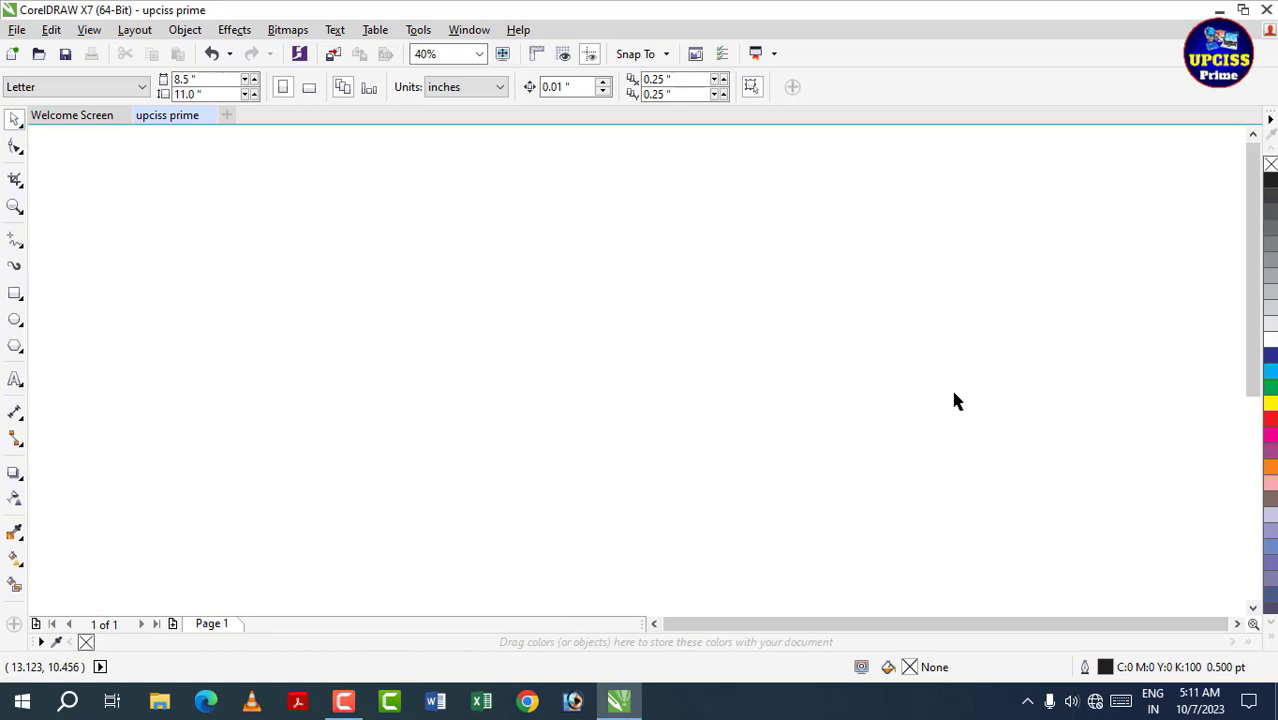
# - Close all open color palettes and display the Default Palette again
pyautogui.click(456, 30)
pyautogui.moveTo(482, 326)
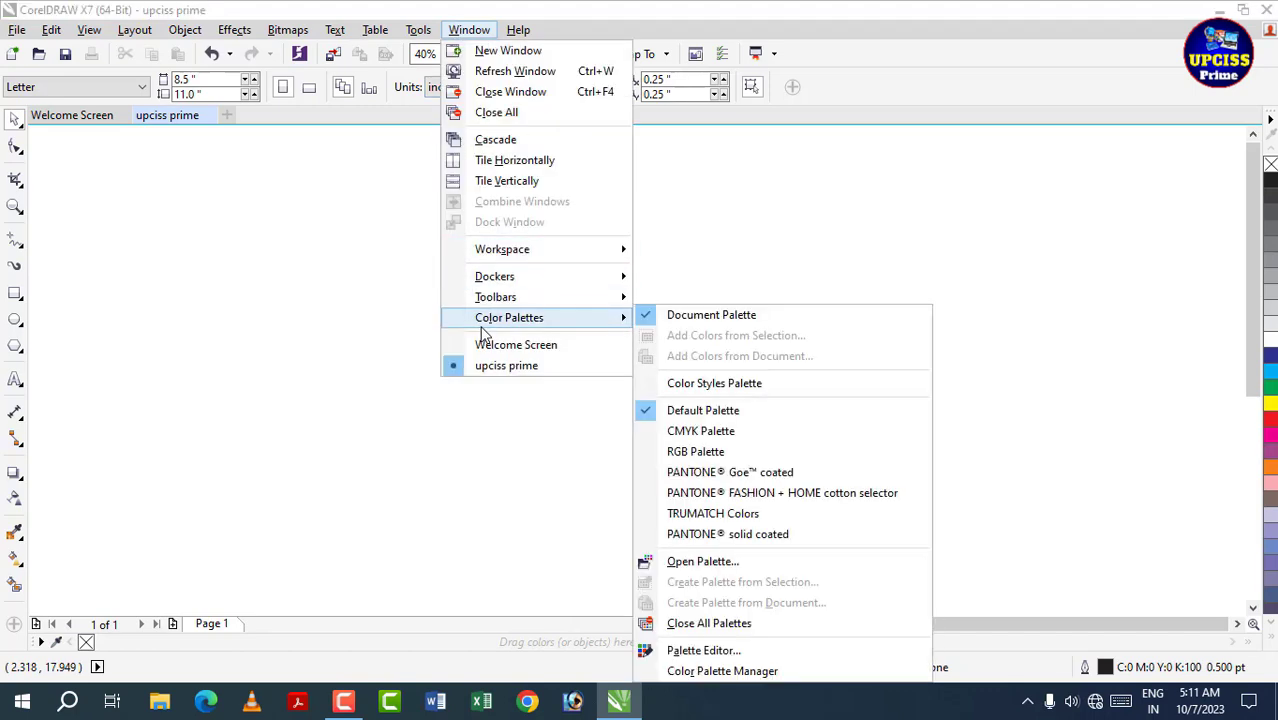
pyautogui.click(690, 626)
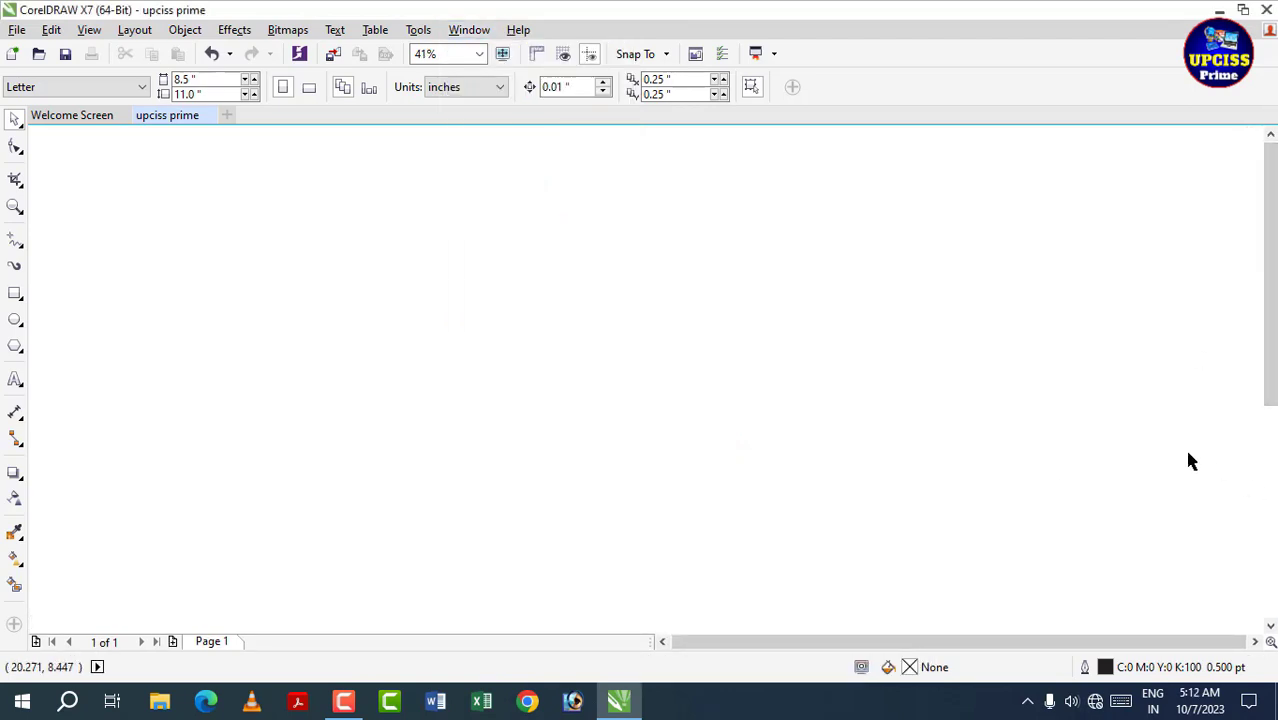
pyautogui.click(467, 32)
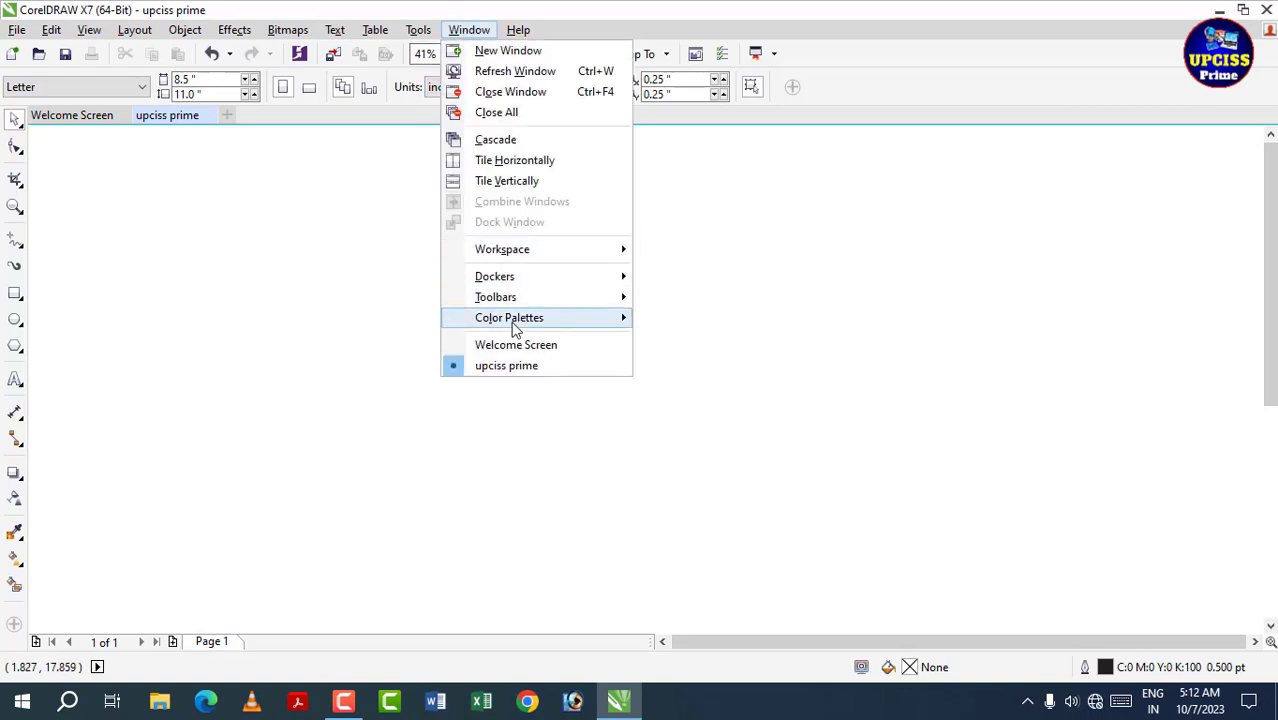
pyautogui.moveTo(513, 318)
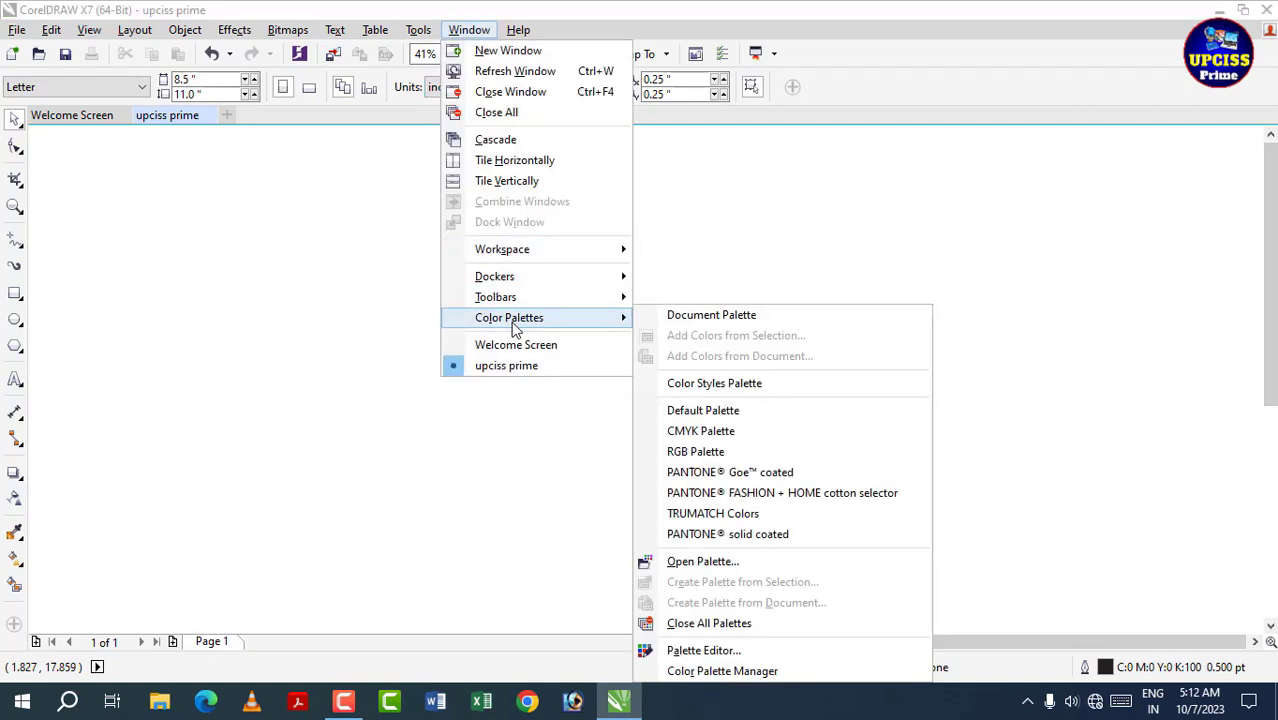
pyautogui.click(729, 412)
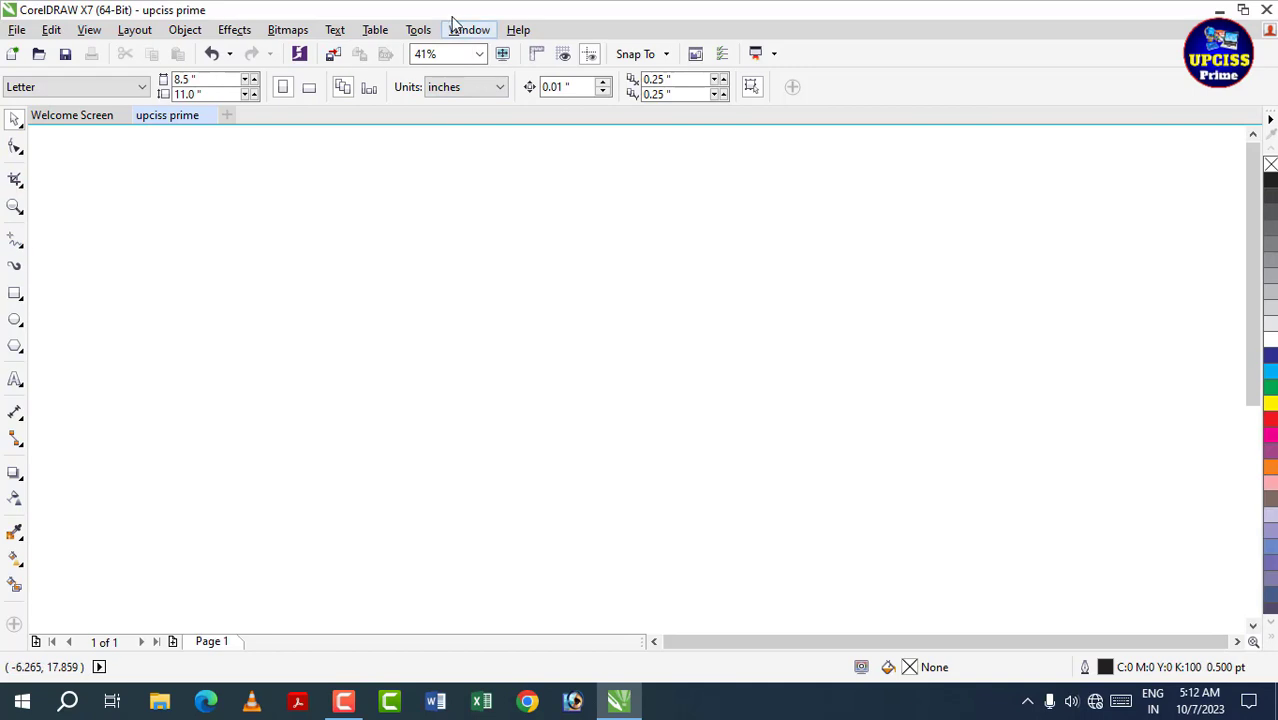
# - Try hiding the Toolbox and bring it back into view
pyautogui.click(418, 30)
pyautogui.moveTo(465, 31)
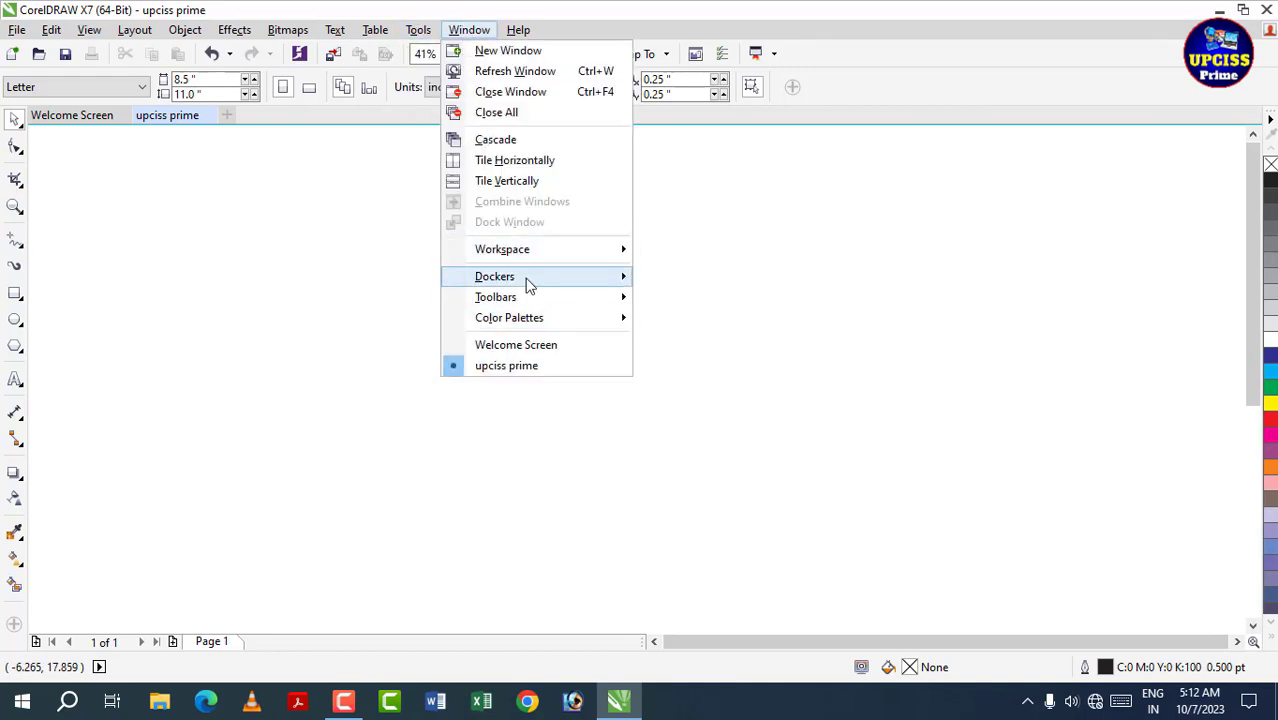
pyautogui.moveTo(528, 304)
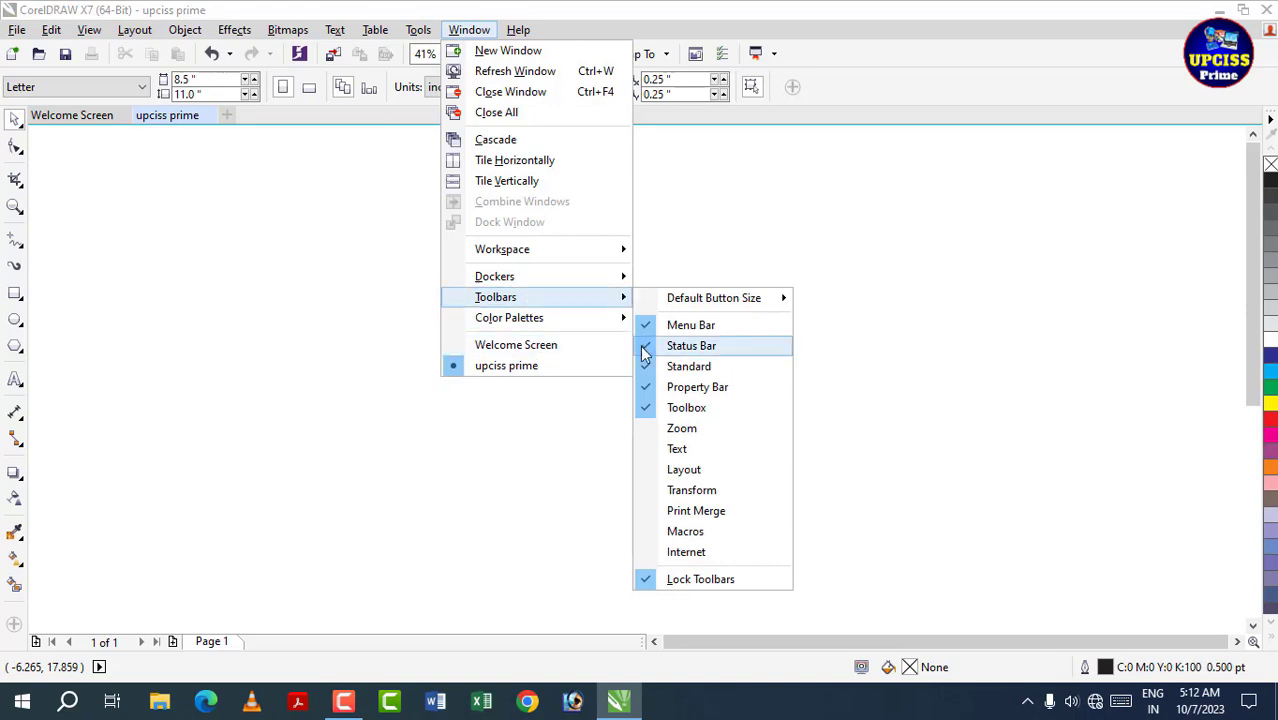
pyautogui.click(678, 410)
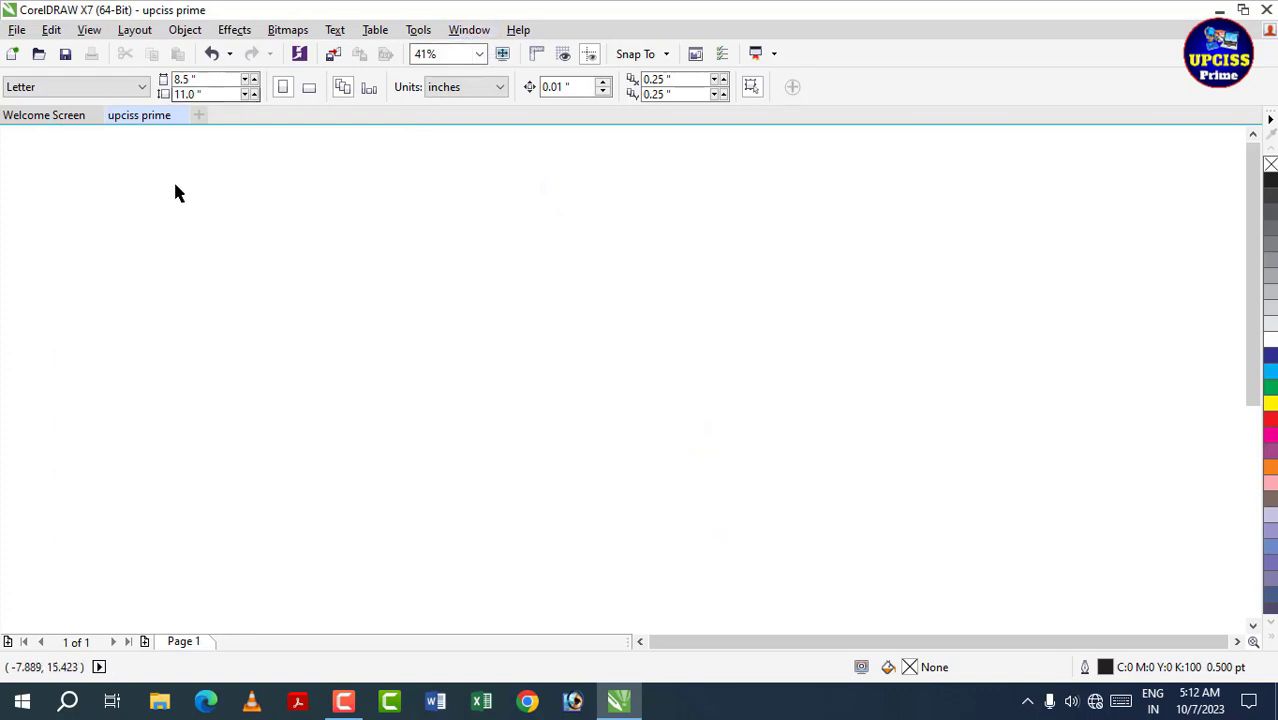
pyautogui.click(469, 29)
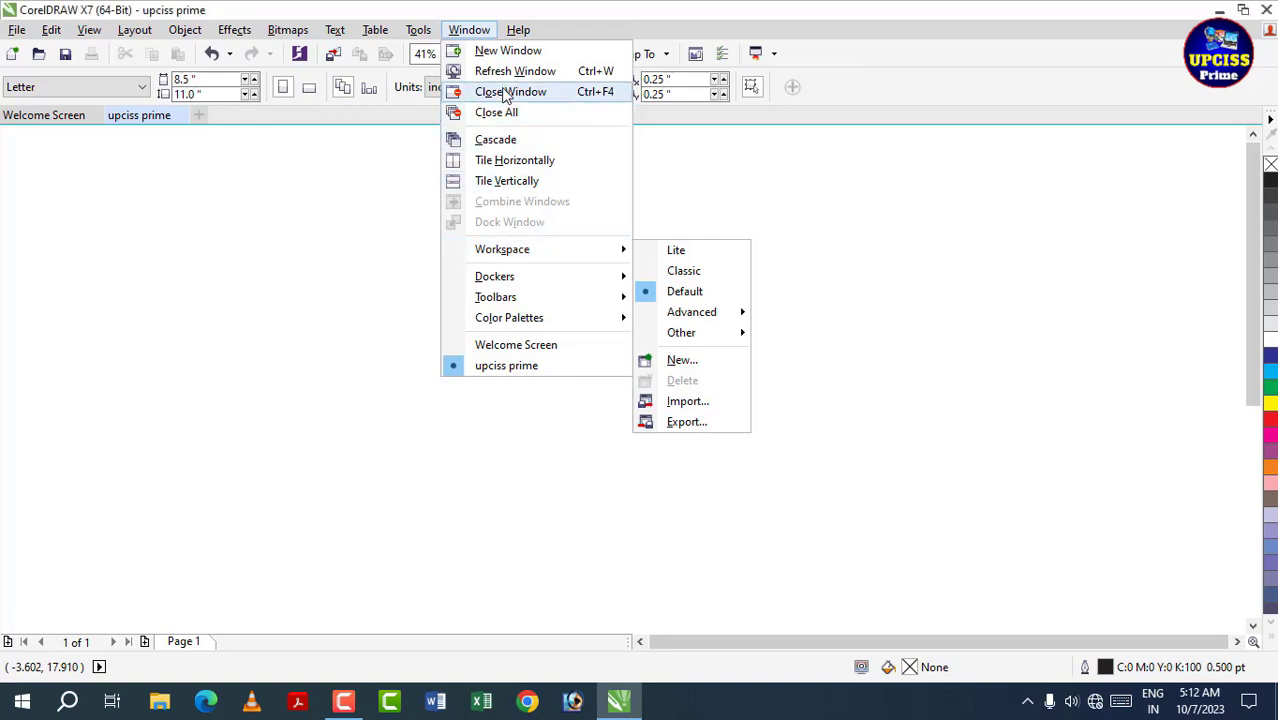
pyautogui.moveTo(487, 305)
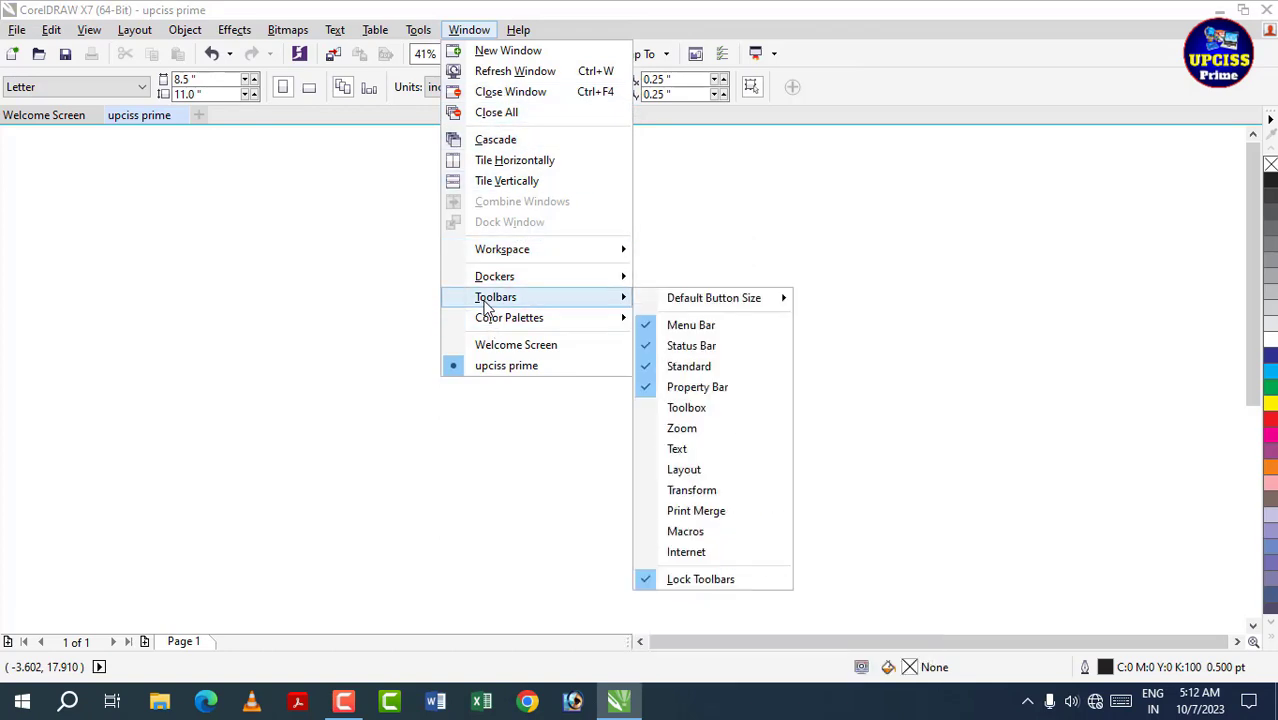
pyautogui.click(686, 408)
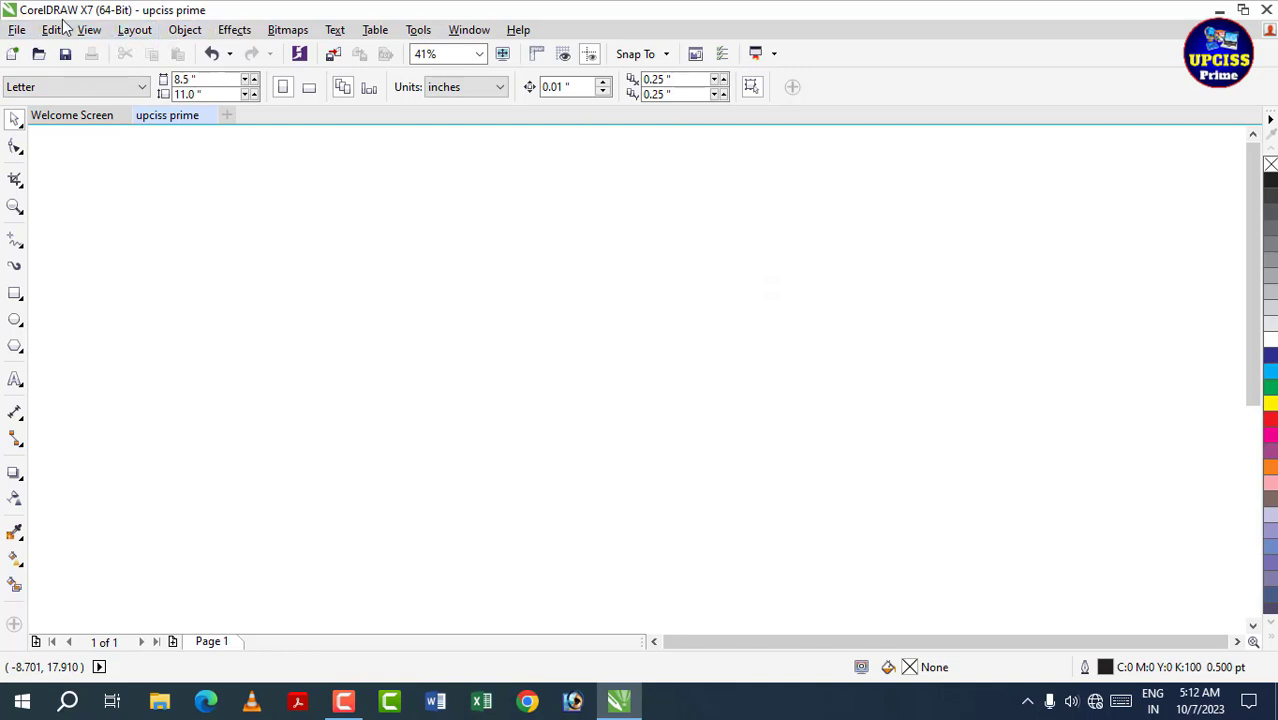
# - Try hiding the Menu Bar and restore it
pyautogui.click(465, 30)
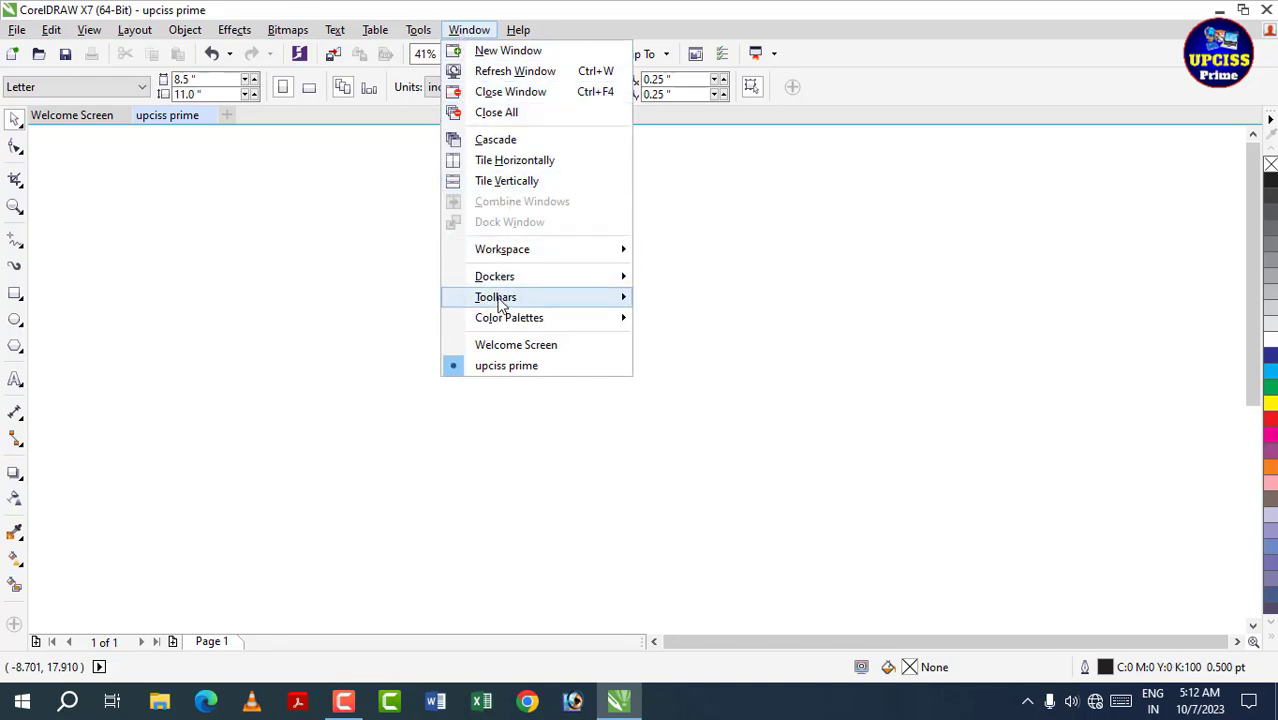
pyautogui.moveTo(500, 305)
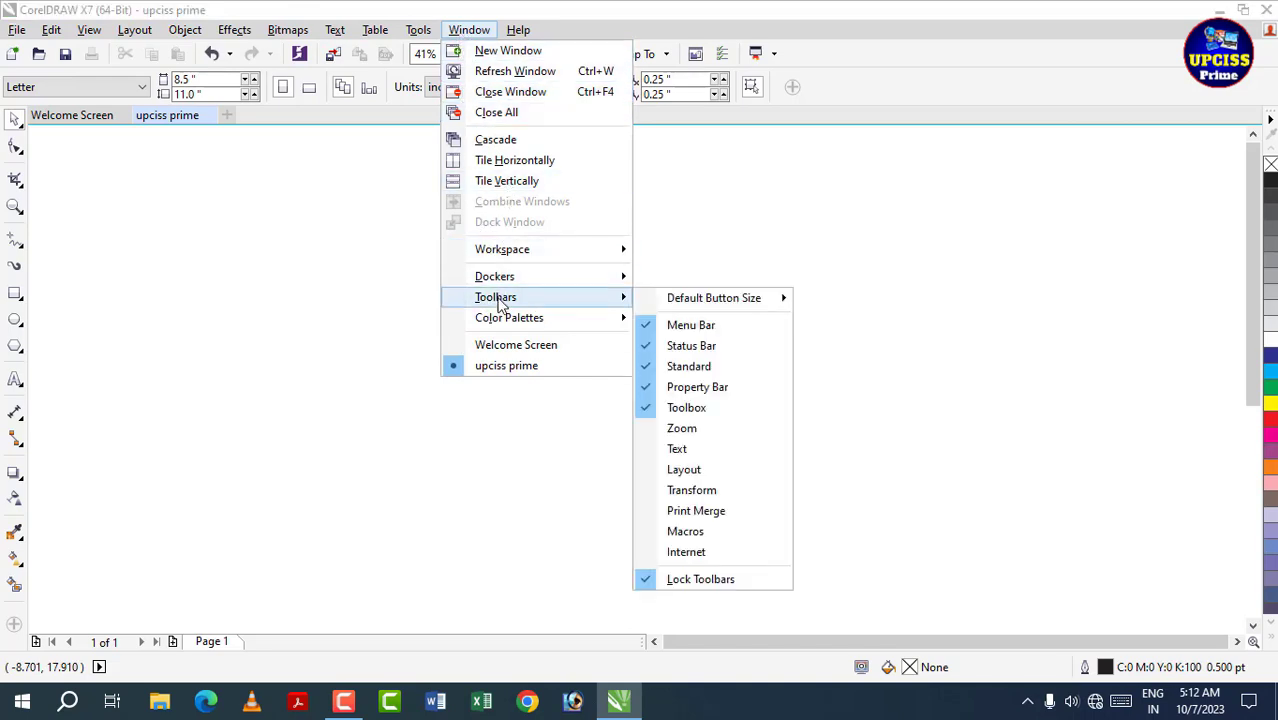
pyautogui.click(695, 326)
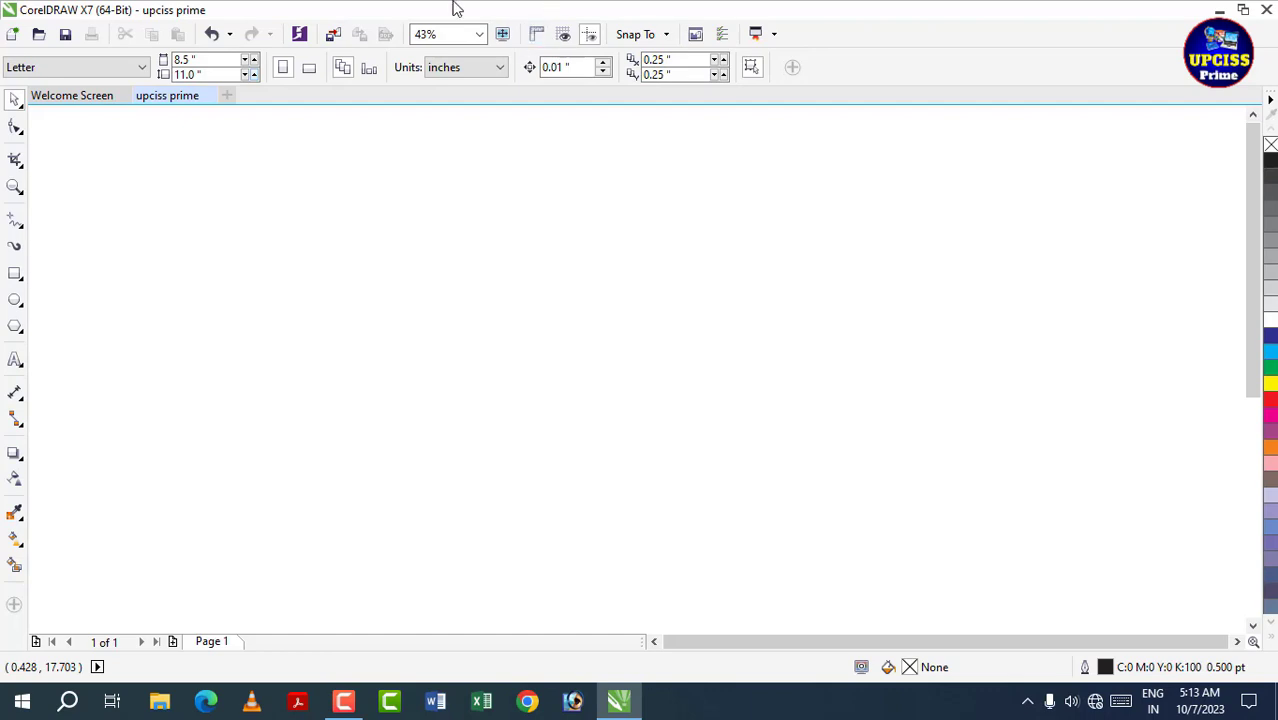
pyautogui.rightClick(785, 35)
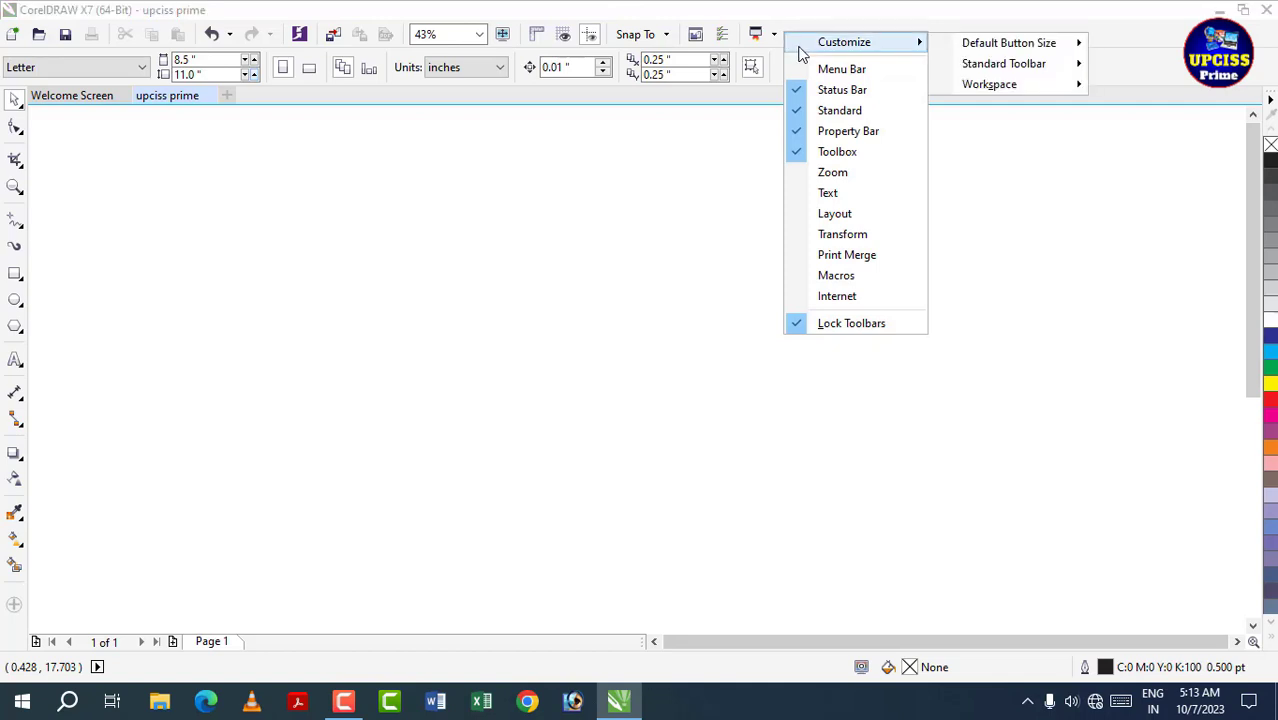
pyautogui.click(856, 73)
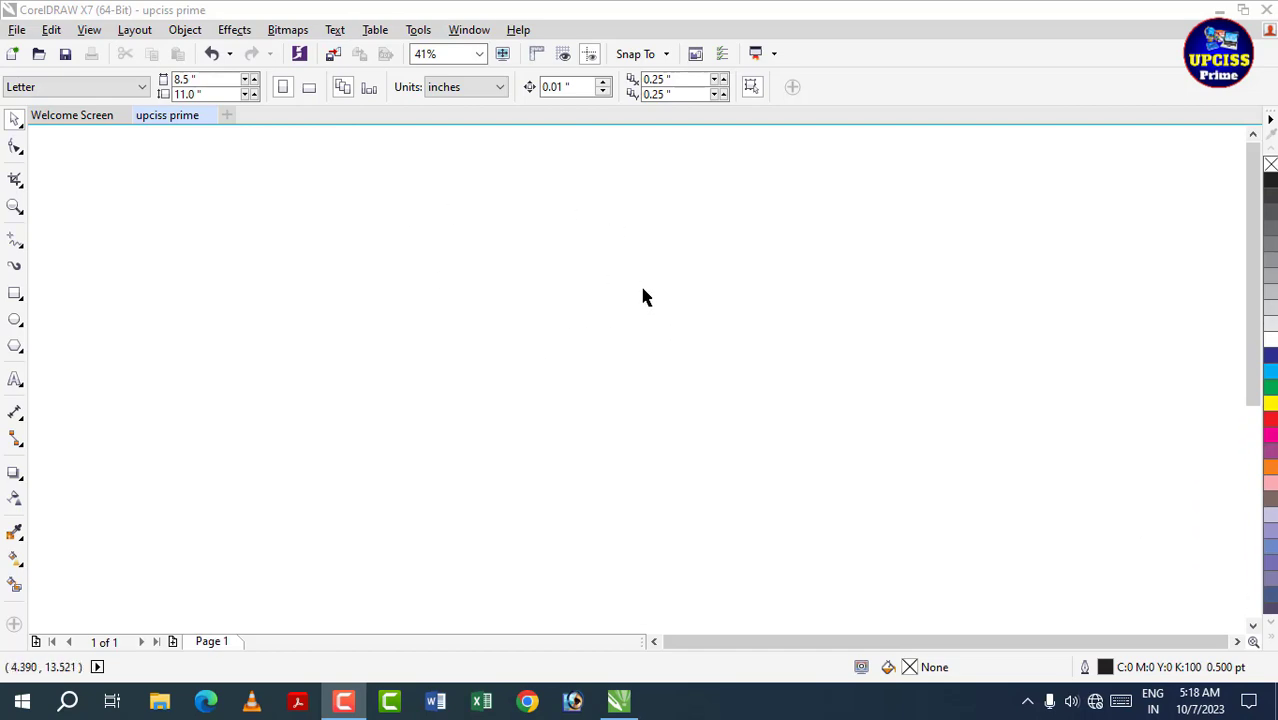
# - Turn the page border display back on and bring the whole drawing page into view
pyautogui.click(89, 29)
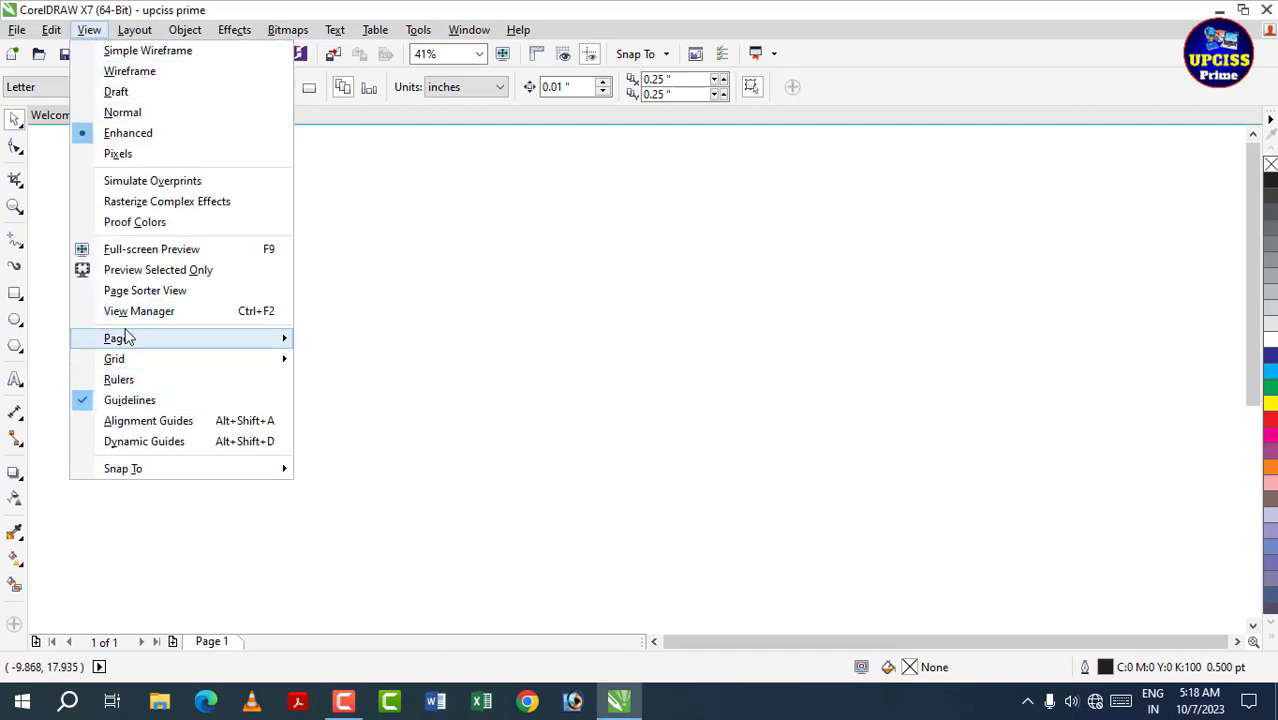
pyautogui.moveTo(122, 342)
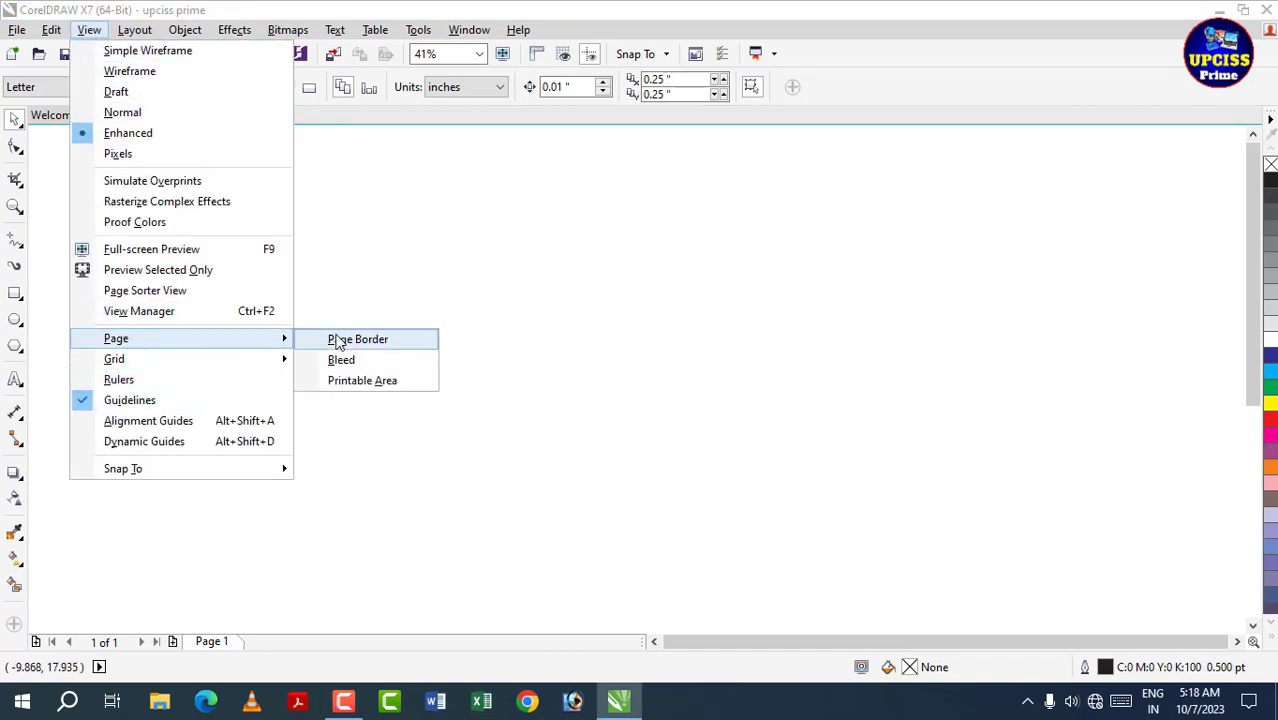
pyautogui.click(340, 339)
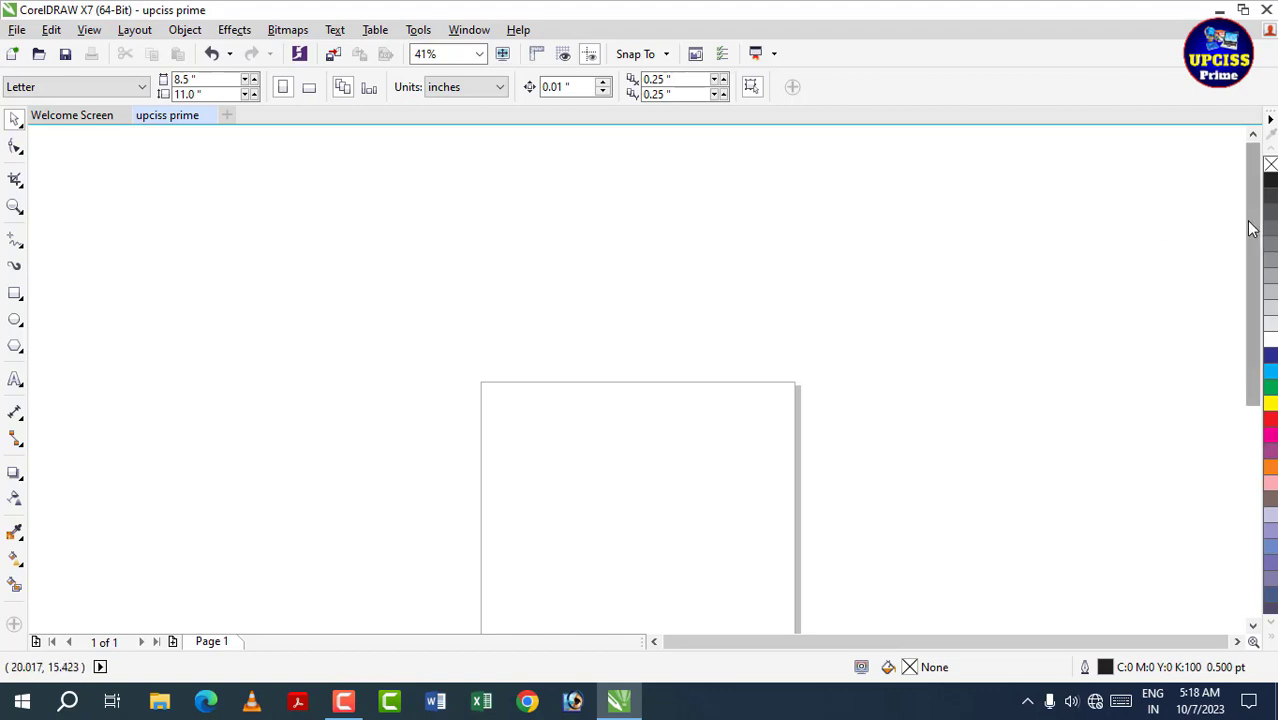
pyautogui.moveTo(1253, 235); pyautogui.dragTo(1250, 205)
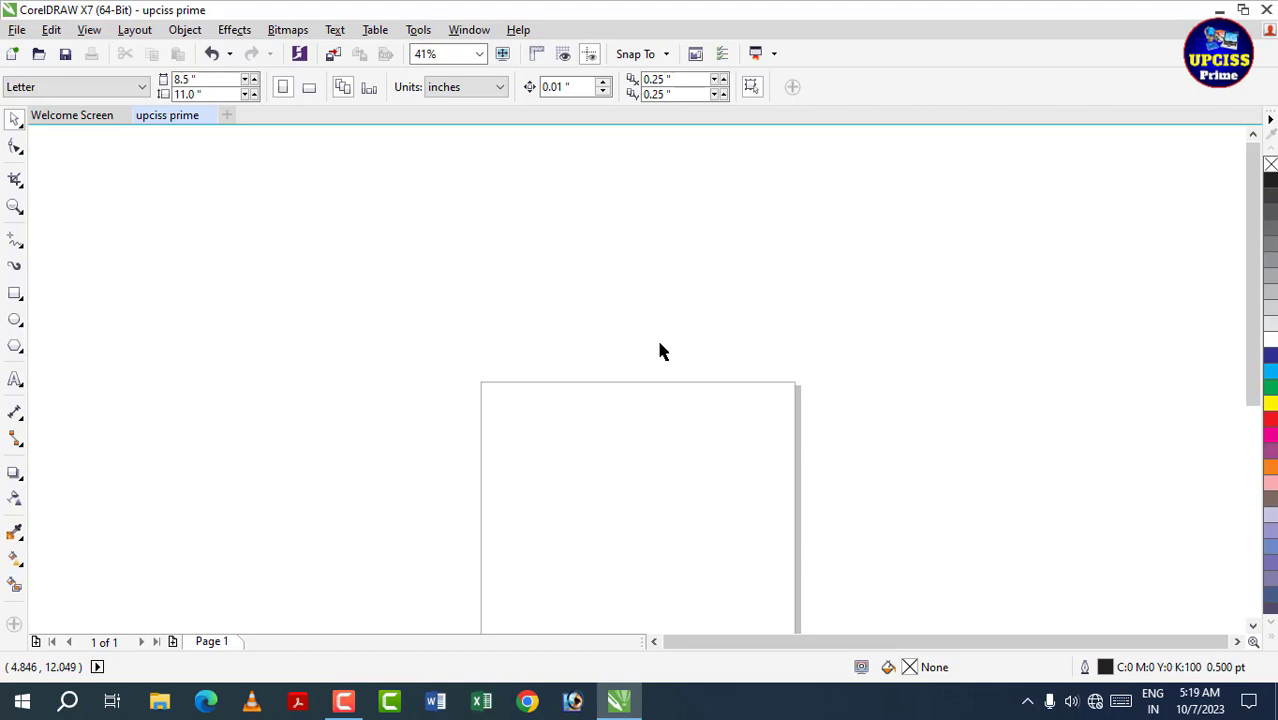
pyautogui.scroll(-3, 660, 350)
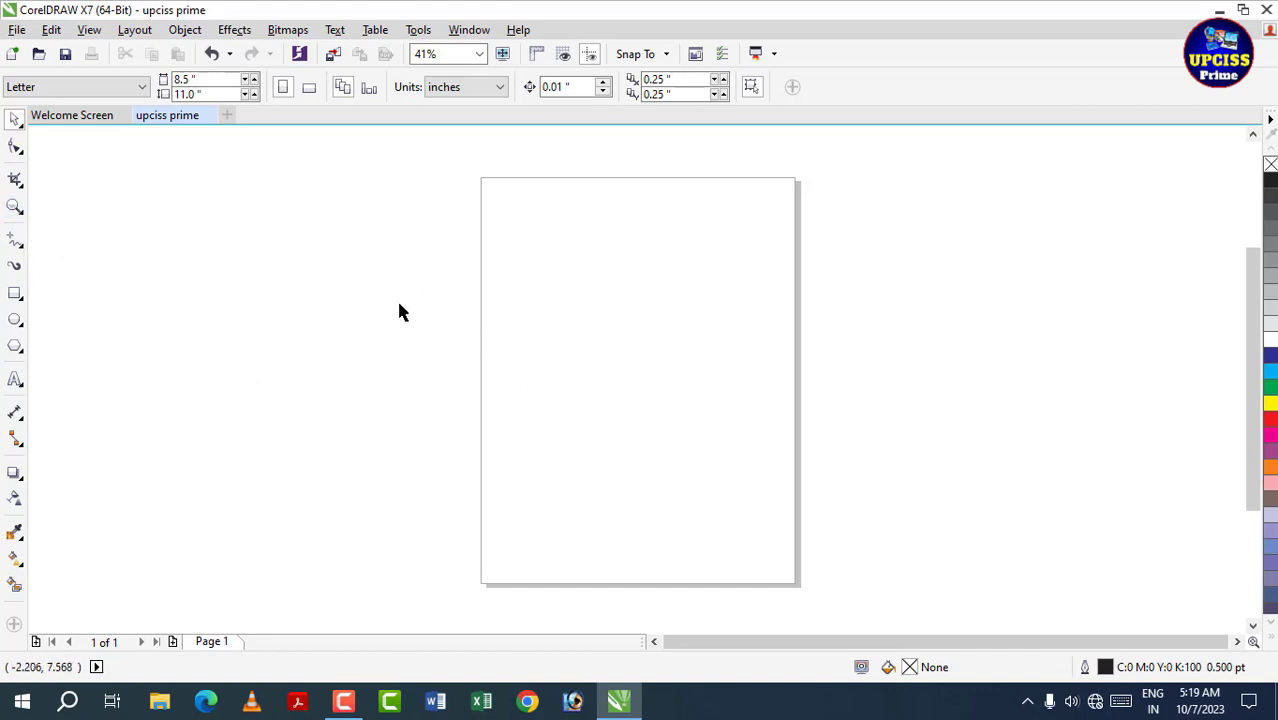
# - Draw an arc about 4.7 by 4.8 inches beside the page with the Ellipse tool, trying it as ellipse and pie before returning to arc
pyautogui.click(15, 320)
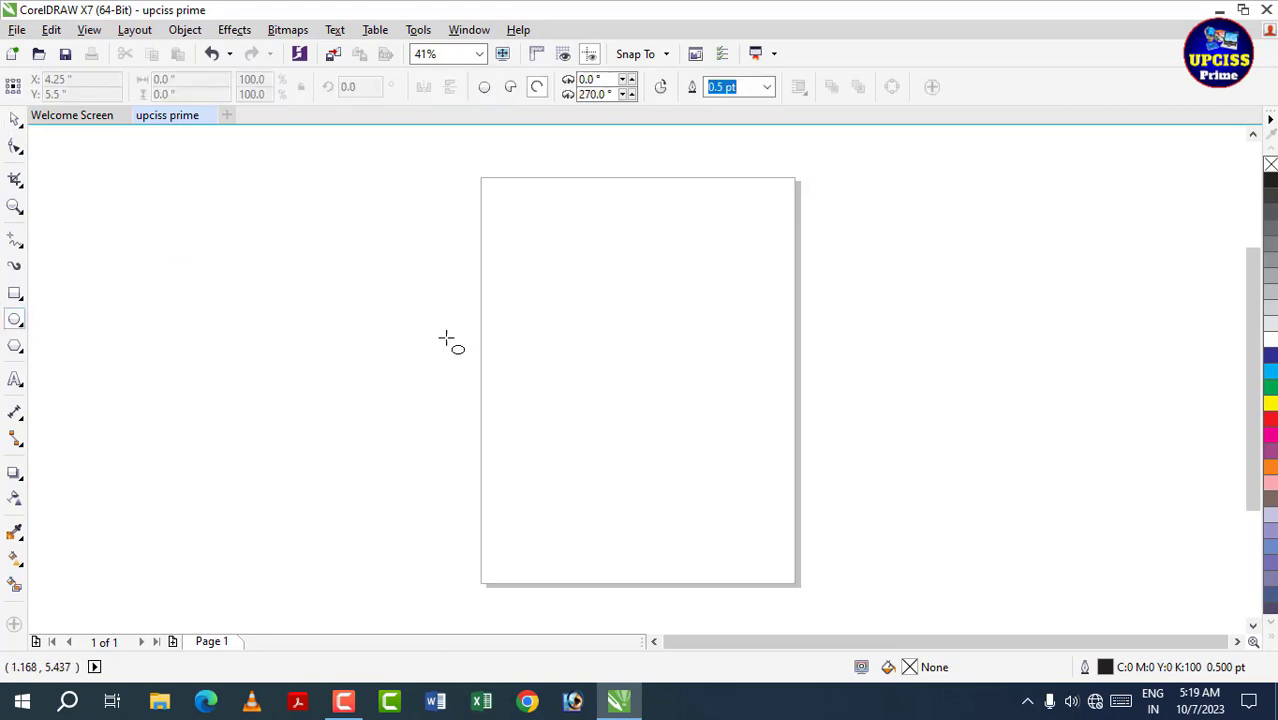
pyautogui.moveTo(274, 254); pyautogui.dragTo(452, 432)
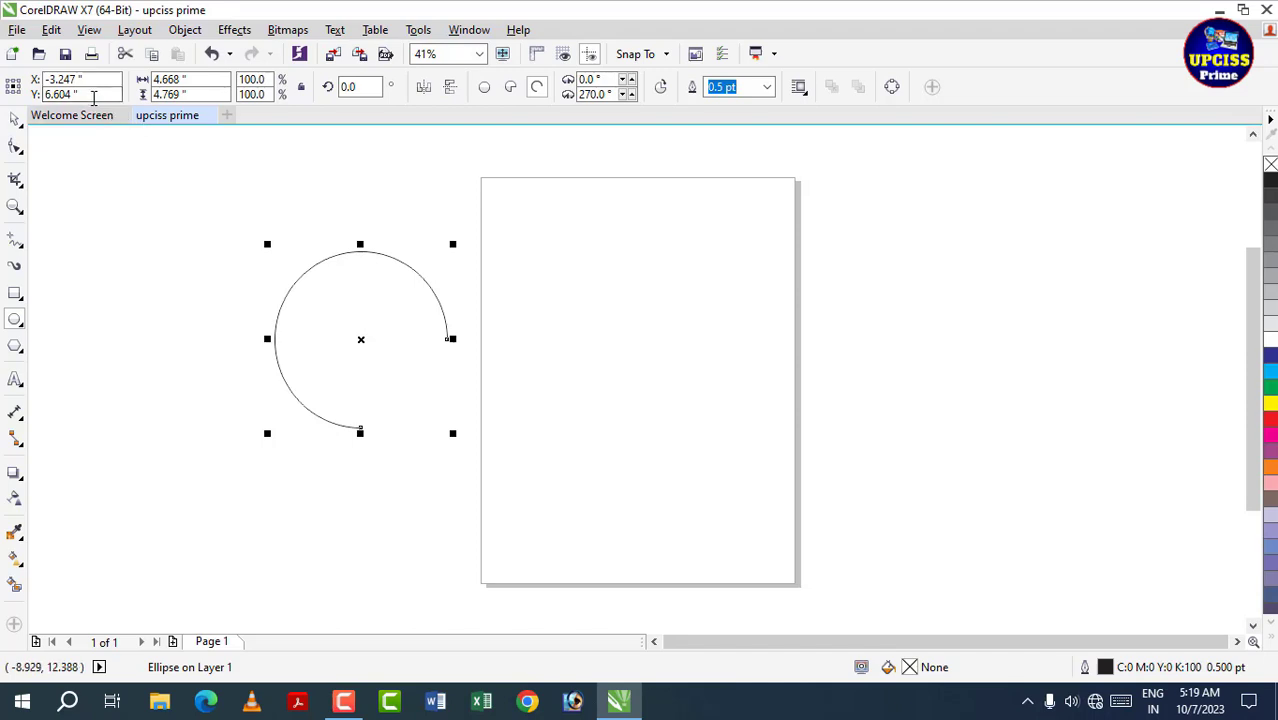
pyautogui.click(488, 89)
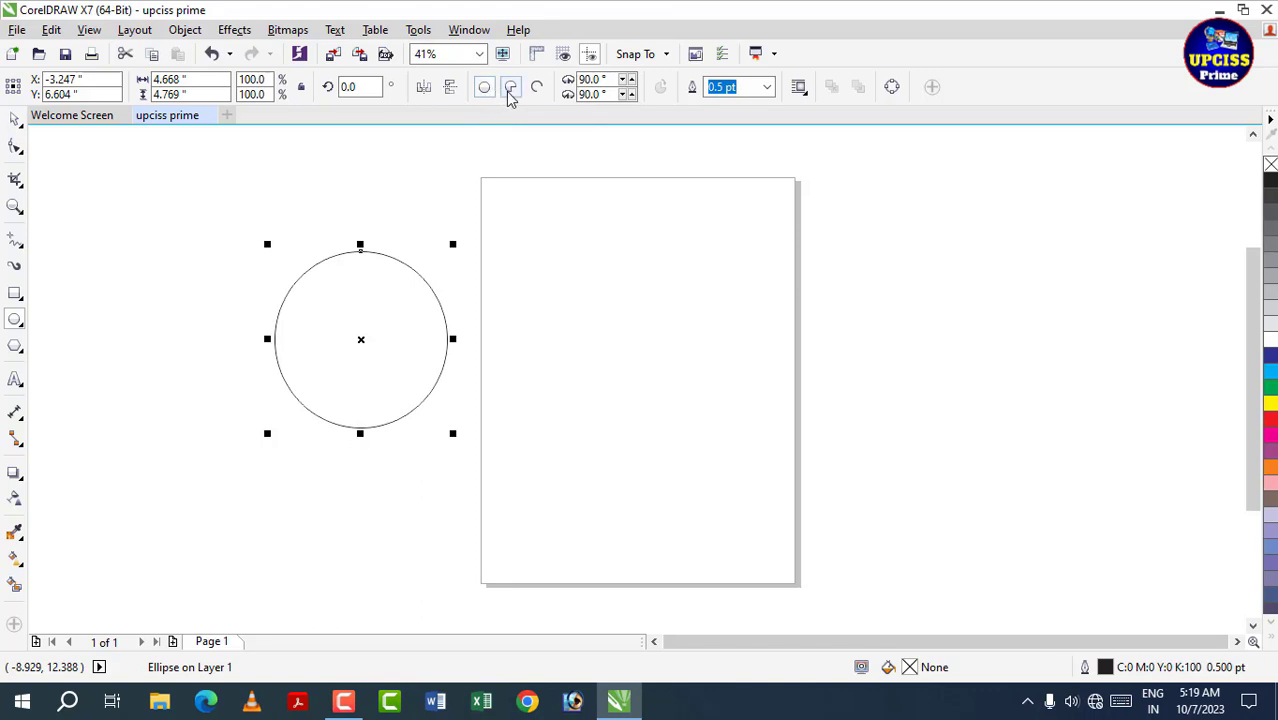
pyautogui.click(510, 88)
pyautogui.click(537, 88)
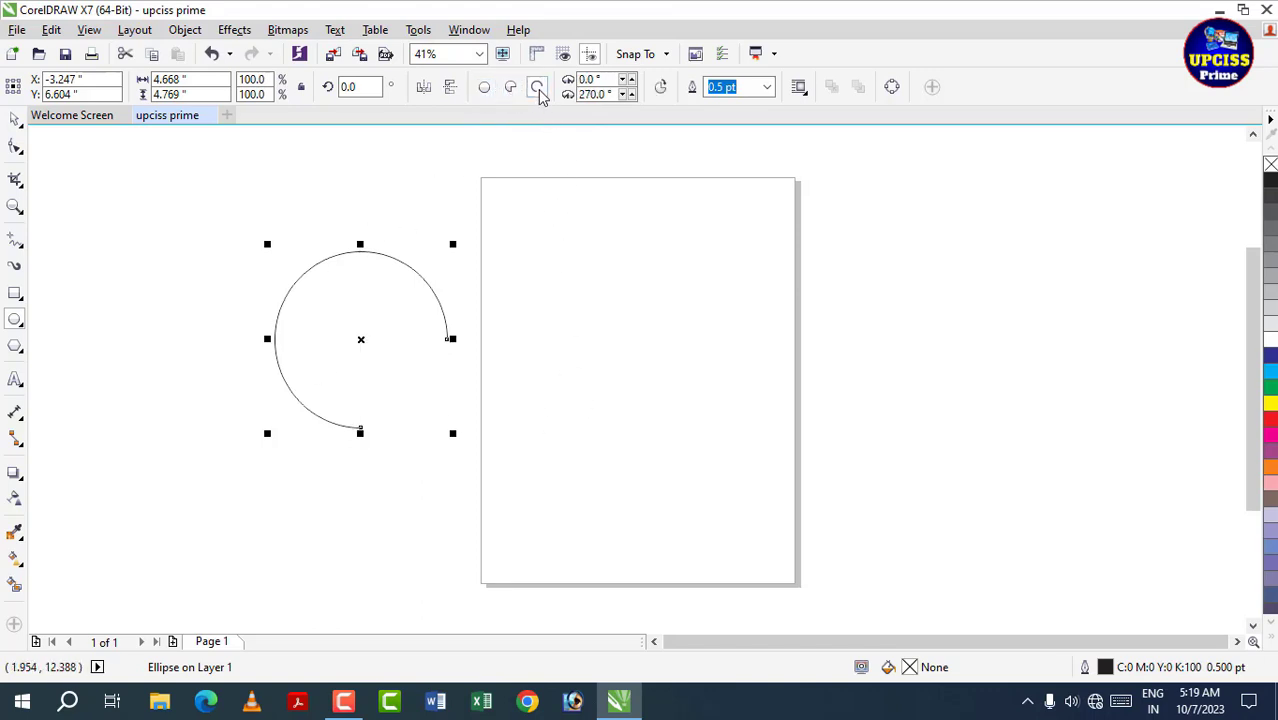
# - Try the pie and arc modes on the arc beside the page and return it to a full ellipse
pyautogui.click(486, 88)
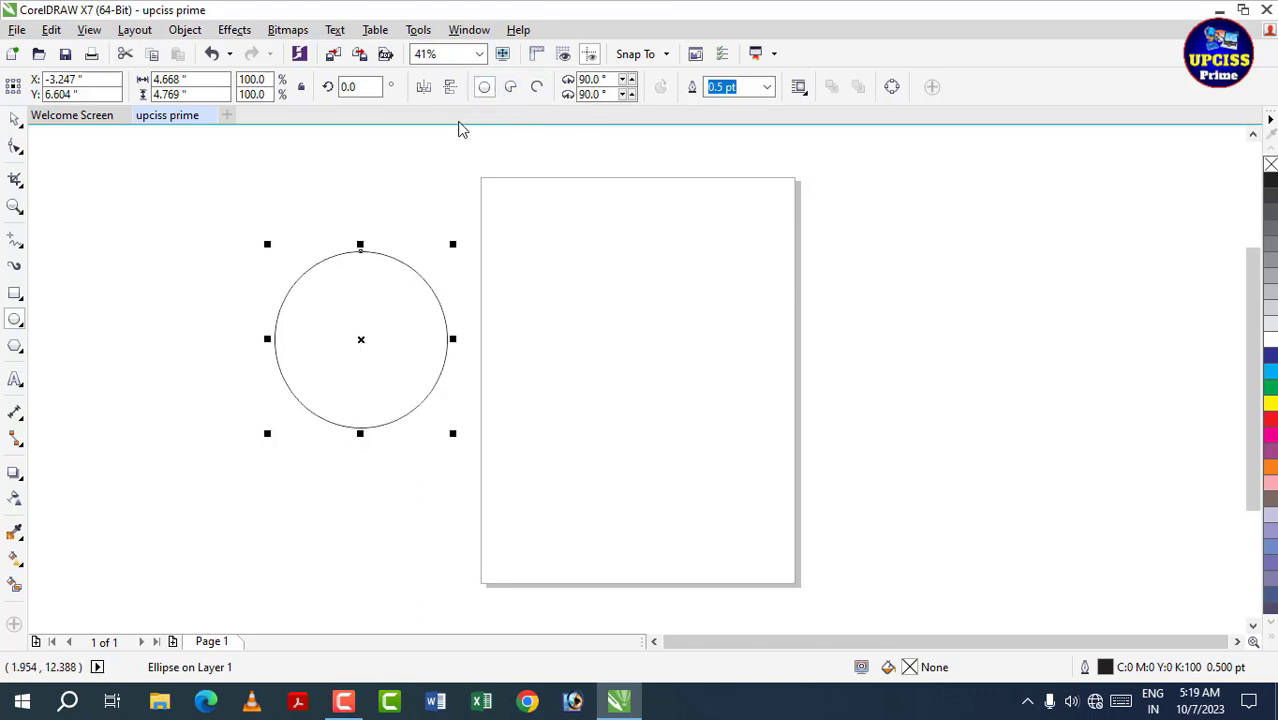
pyautogui.click(510, 88)
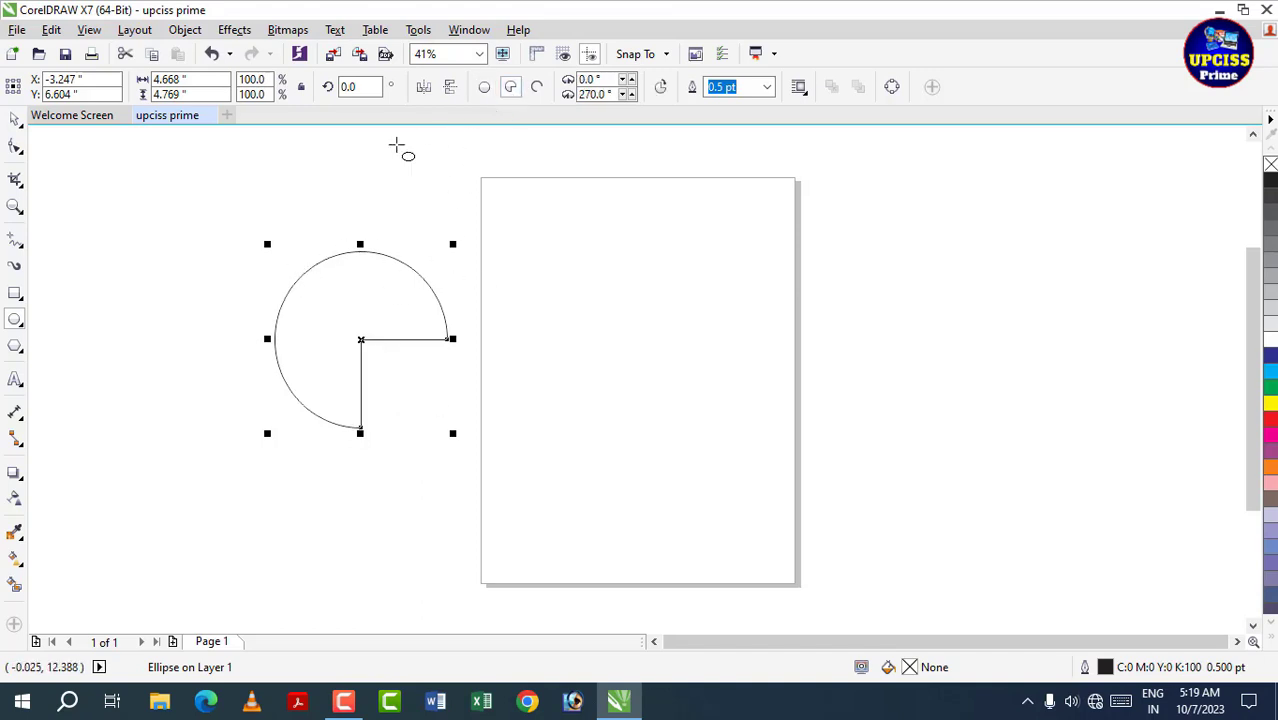
pyautogui.click(539, 88)
pyautogui.click(485, 88)
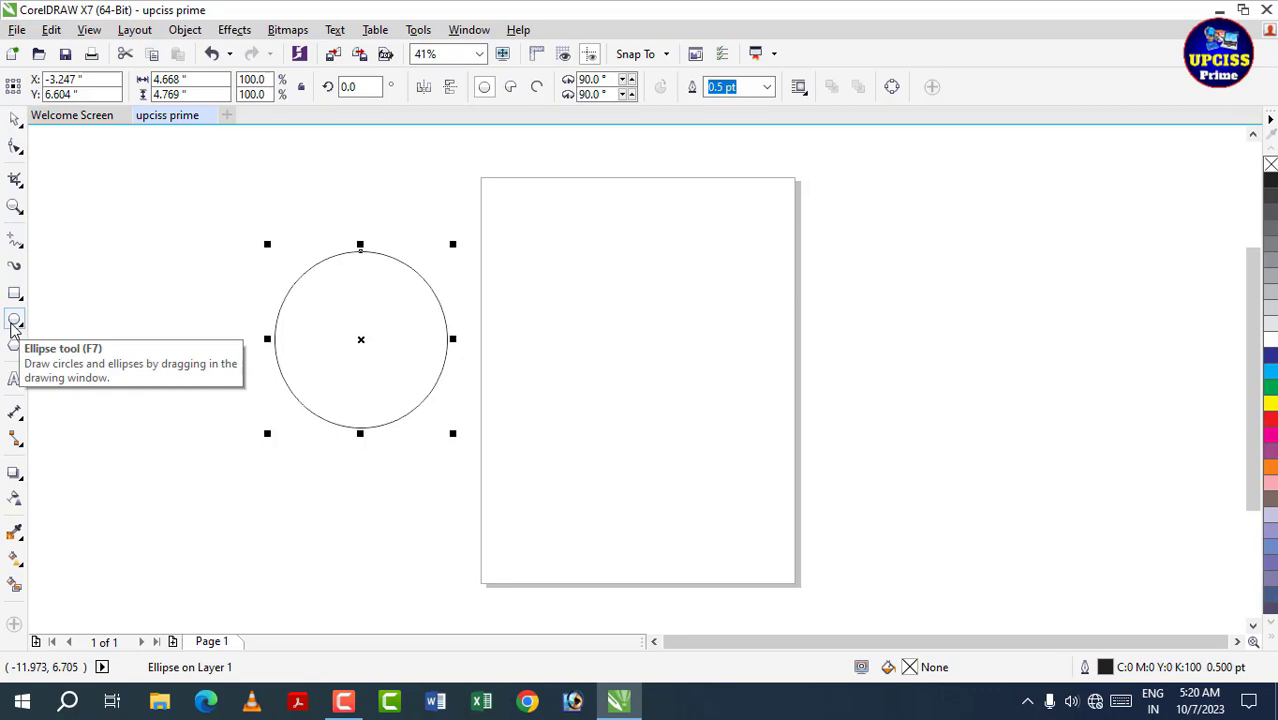
# - Move the ellipse onto the page with the Pick tool, and move it off to the empty area right of the page
pyautogui.click(16, 120)
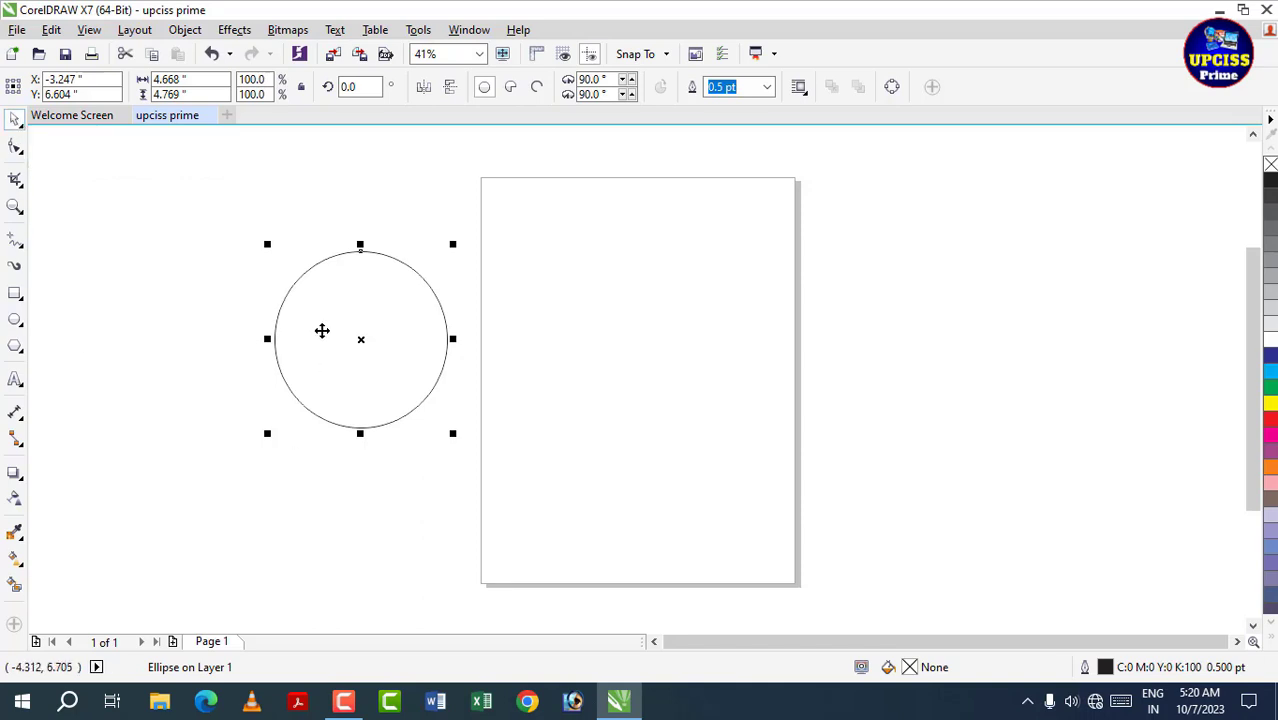
pyautogui.moveTo(311, 315); pyautogui.dragTo(603, 286)
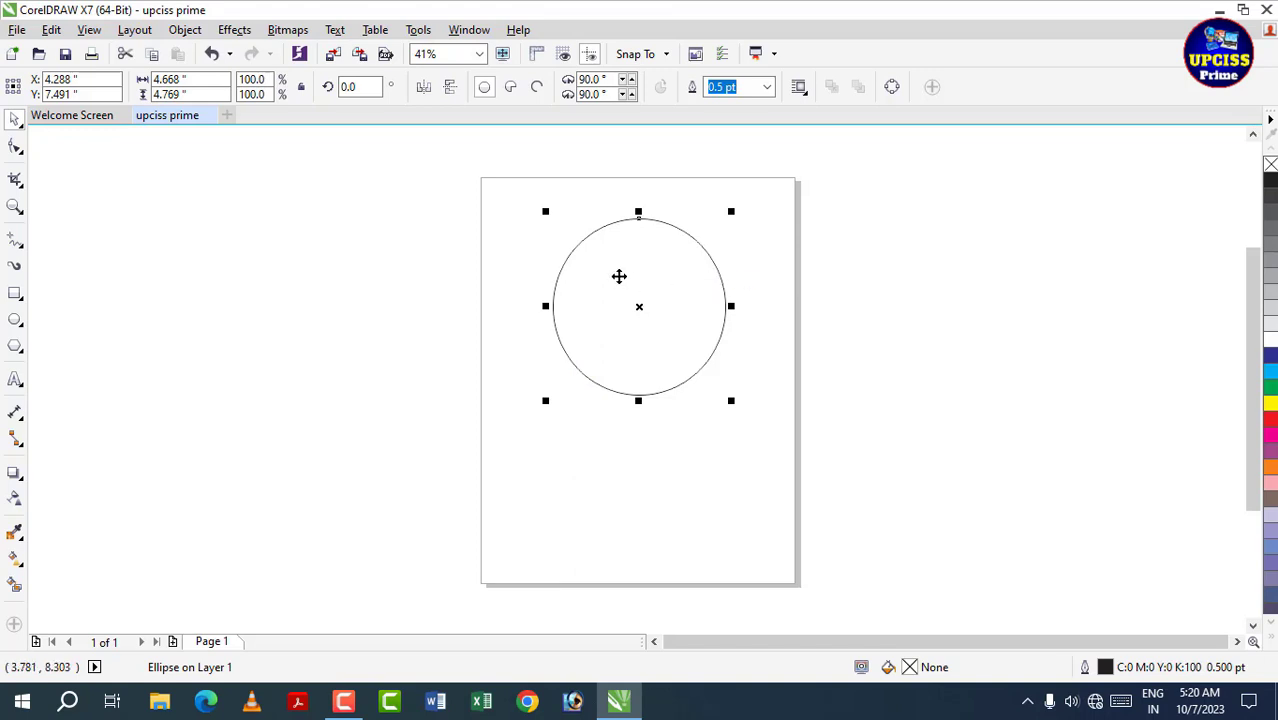
pyautogui.moveTo(619, 276); pyautogui.dragTo(912, 275)
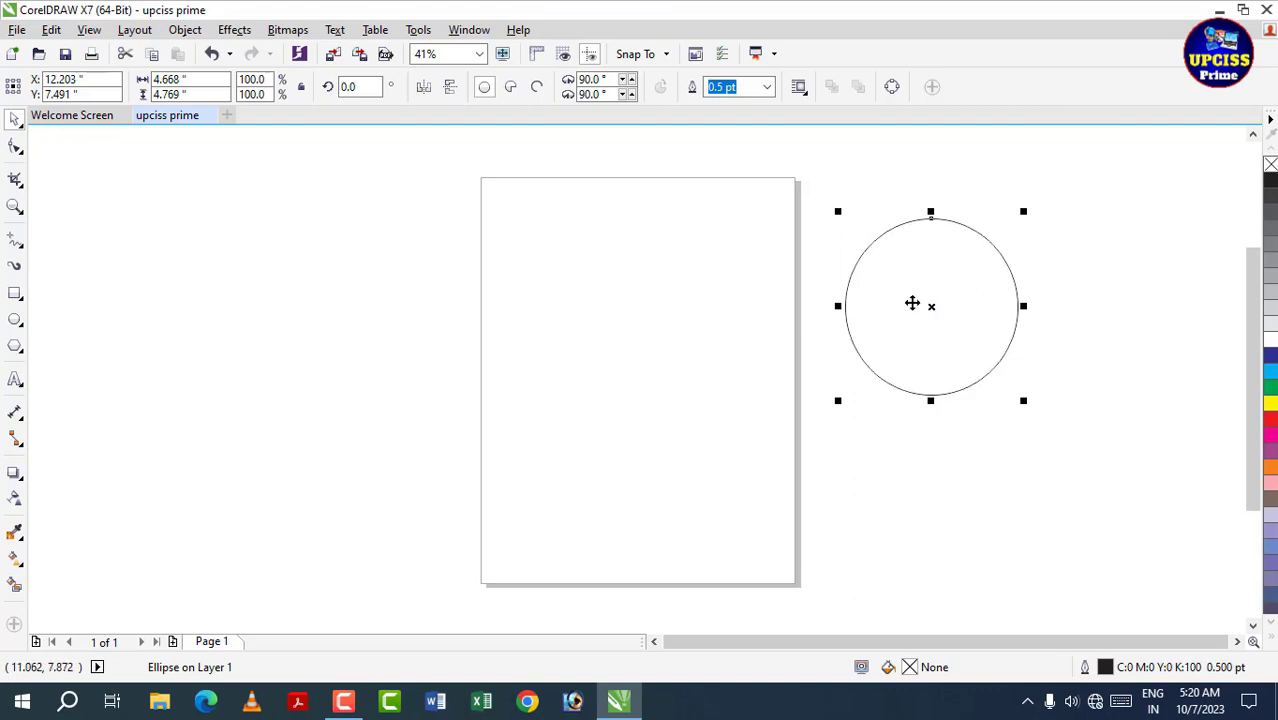
# - Place a copy of the ellipse on the page and a second copy across the page's left edge
pyautogui.moveTo(939, 283); pyautogui.dragTo(681, 284)
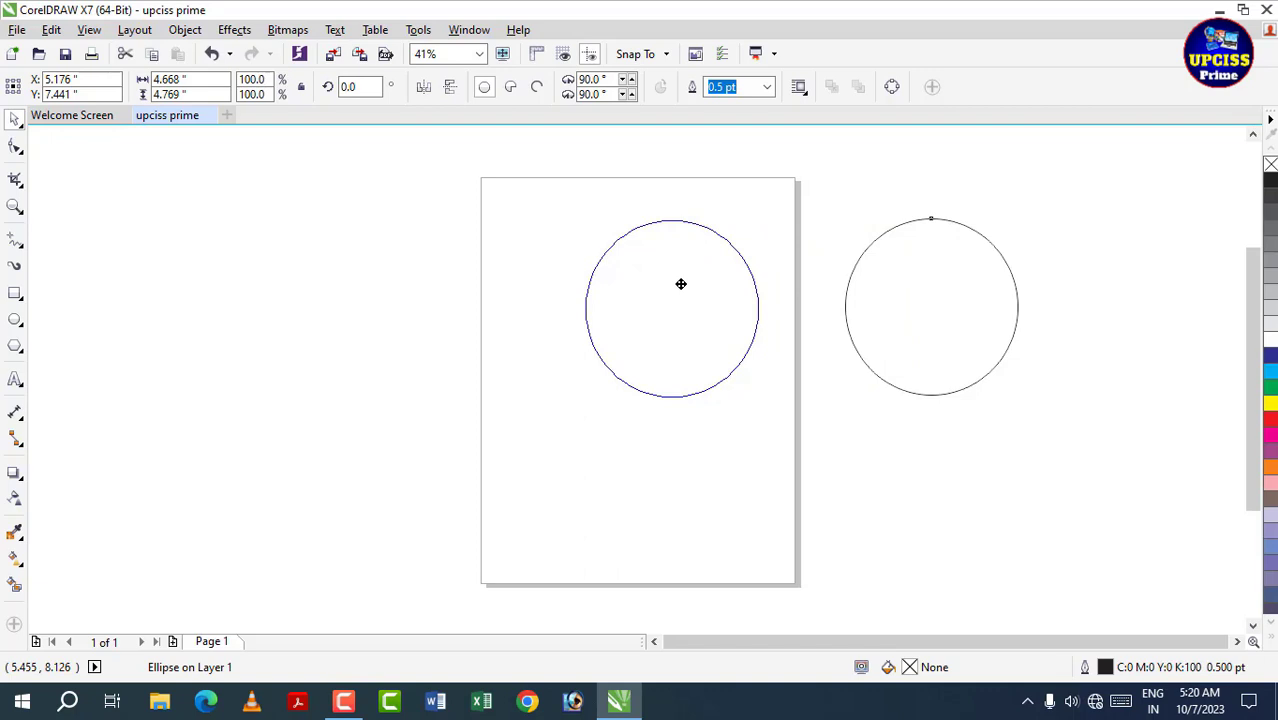
pyautogui.moveTo(681, 284); pyautogui.dragTo(681, 285)
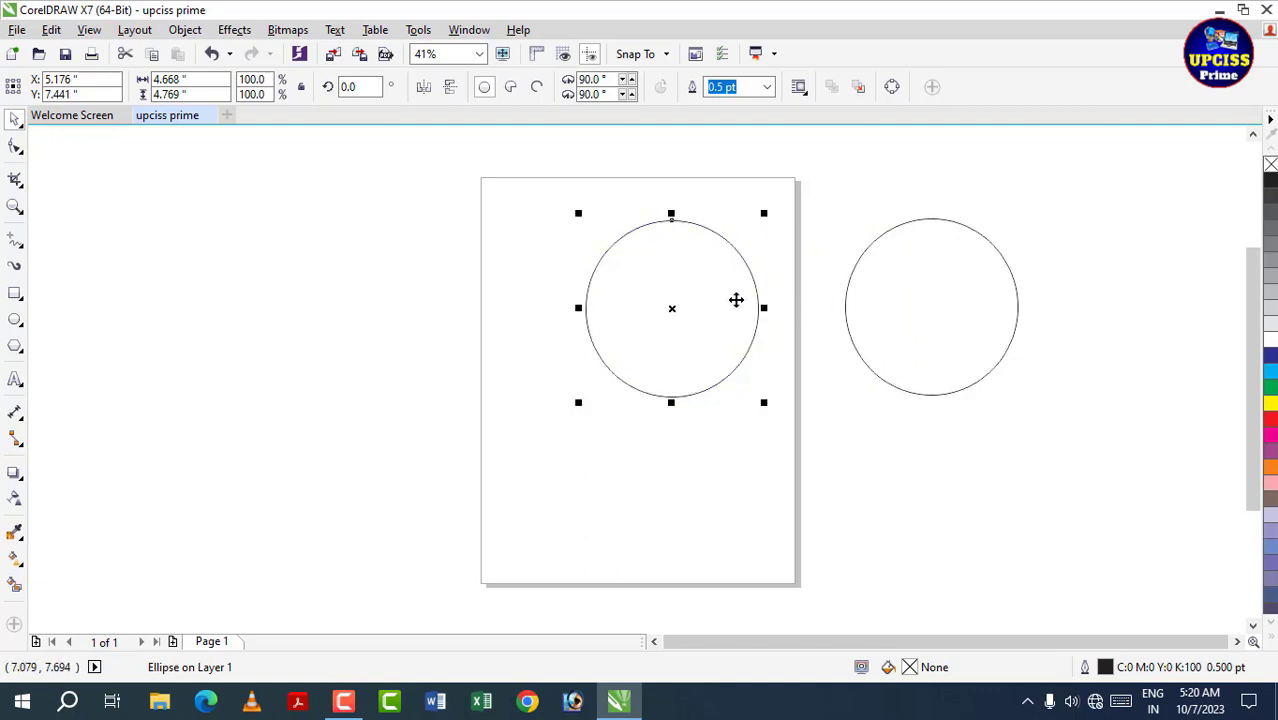
pyautogui.click(674, 293)
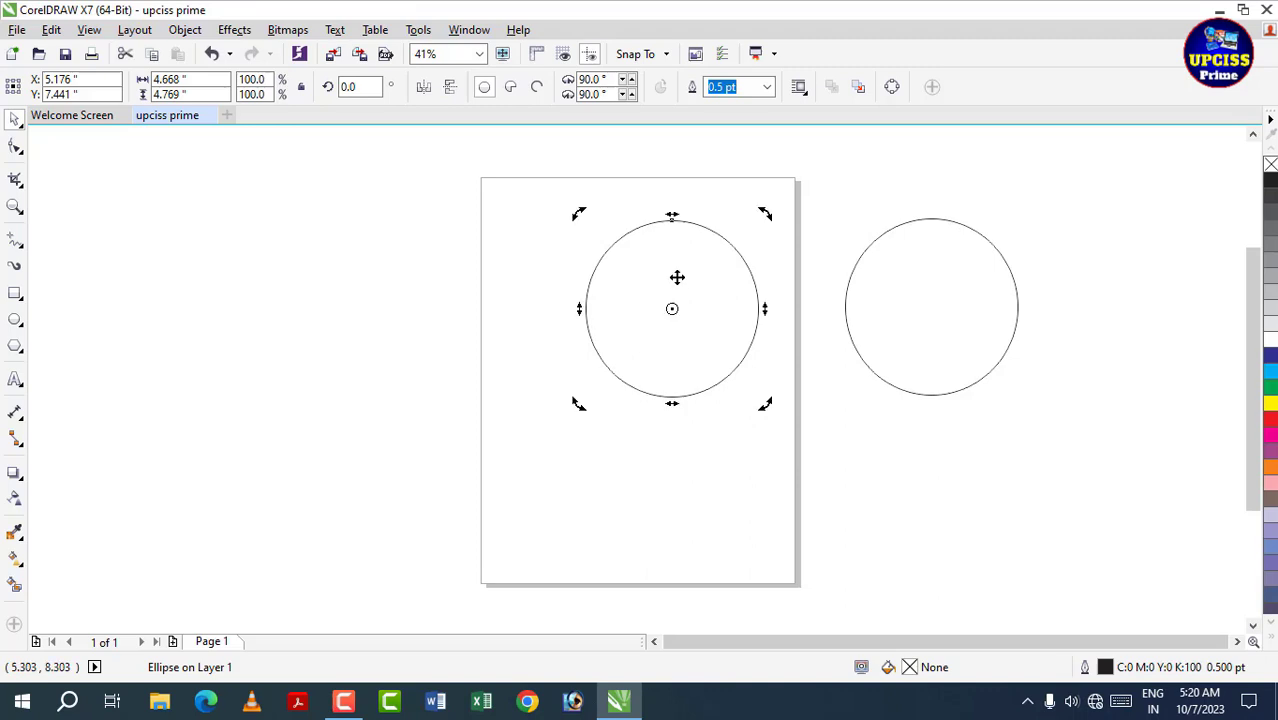
pyautogui.click(914, 298)
pyautogui.click(673, 308)
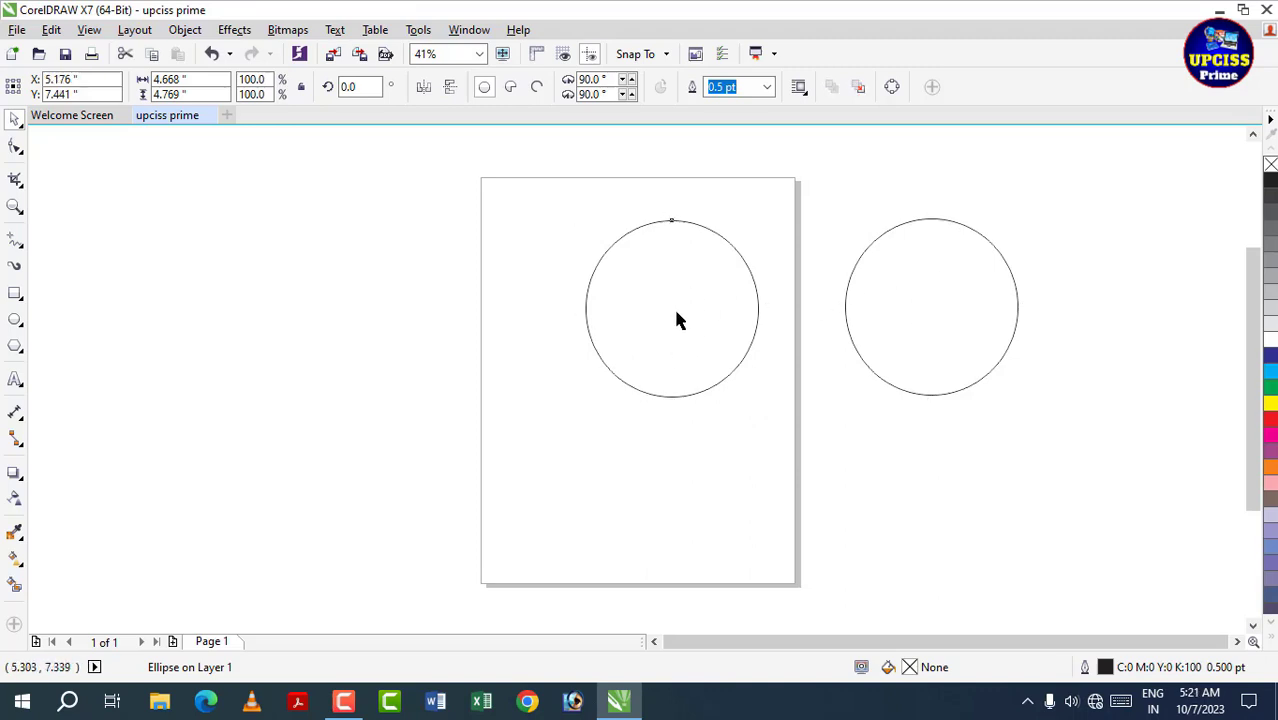
pyautogui.moveTo(680, 308); pyautogui.dragTo(514, 282)
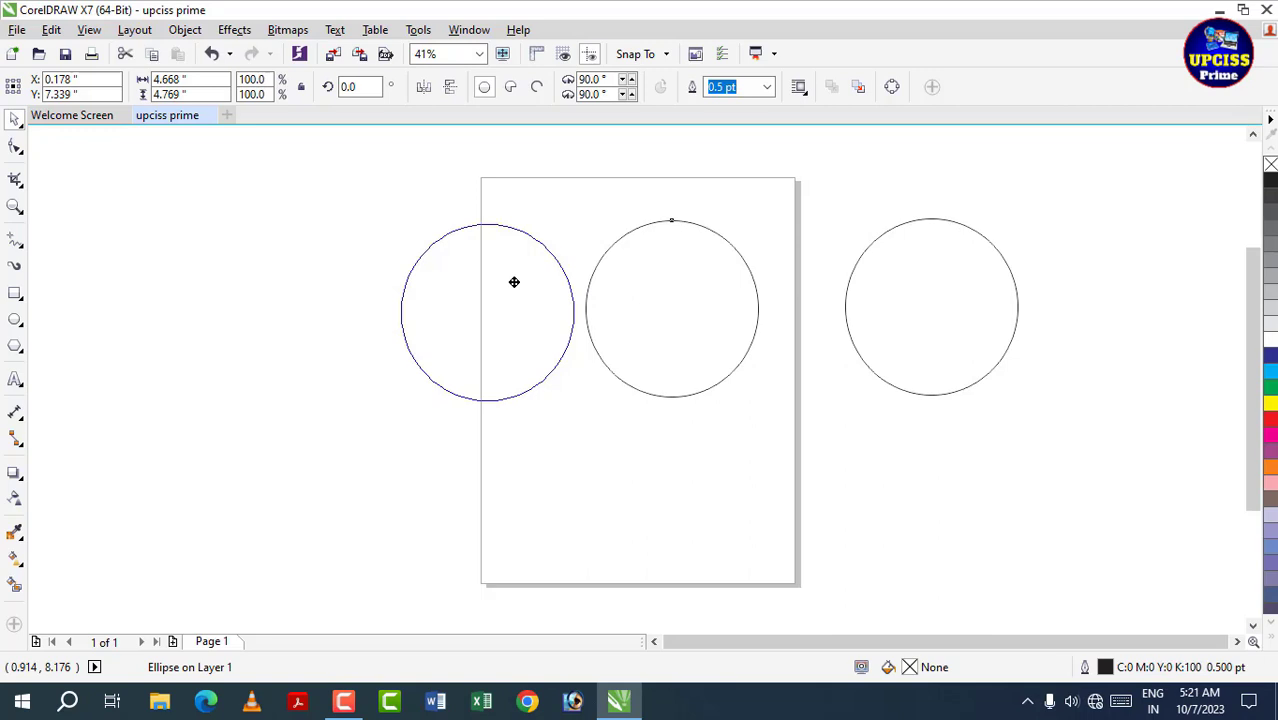
pyautogui.moveTo(514, 282); pyautogui.dragTo(489, 303)
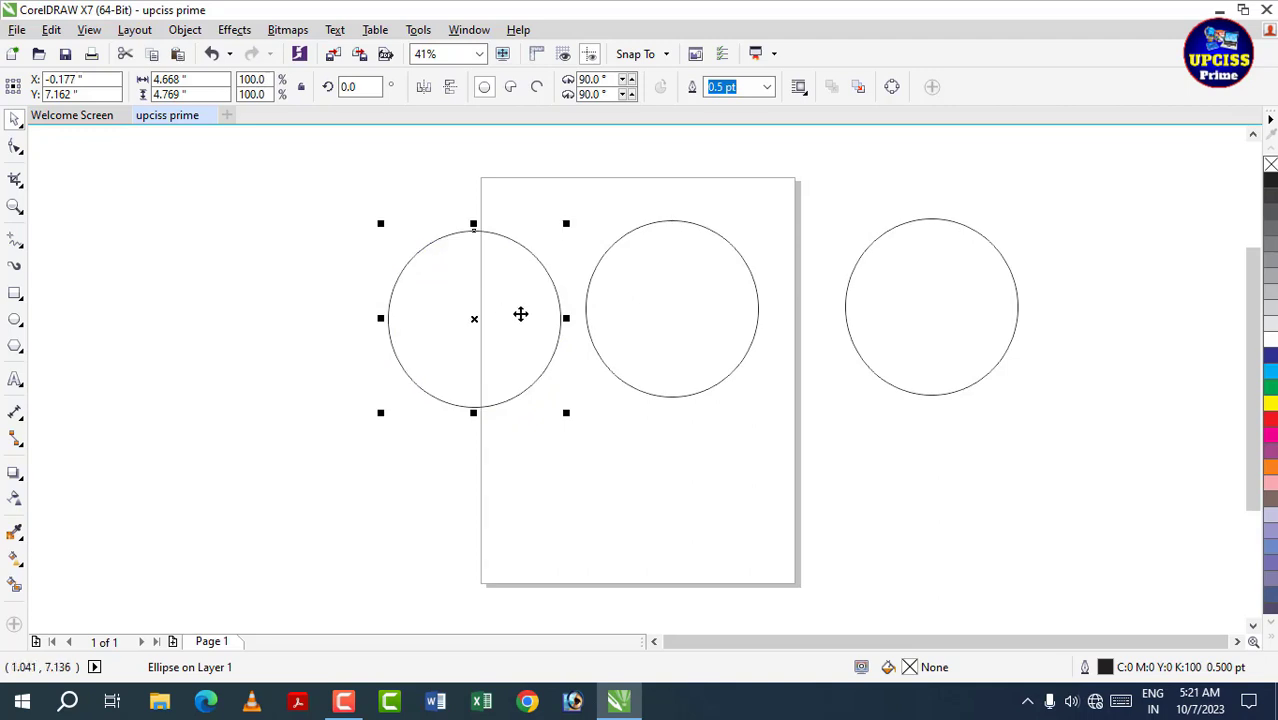
# - Delete the ellipse copy across the page's left edge and the copy on the page
pyautogui.click(741, 395)
pyautogui.click(474, 290)
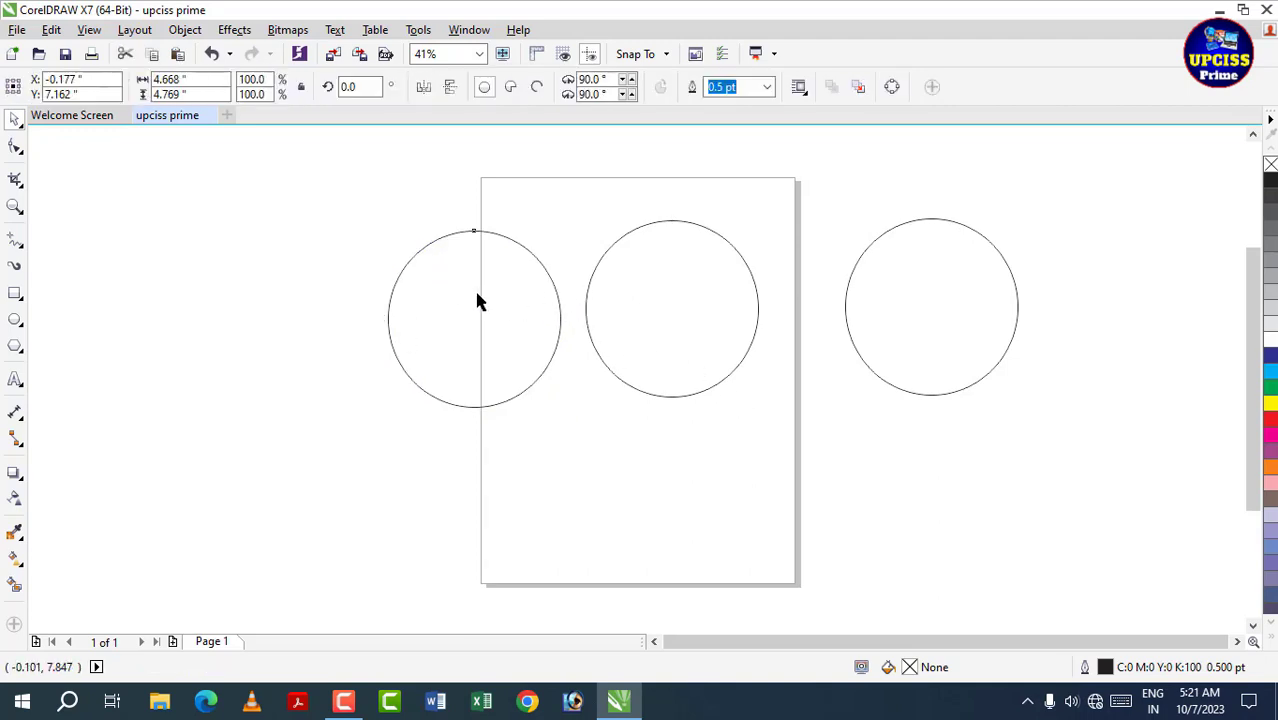
pyautogui.click(659, 343)
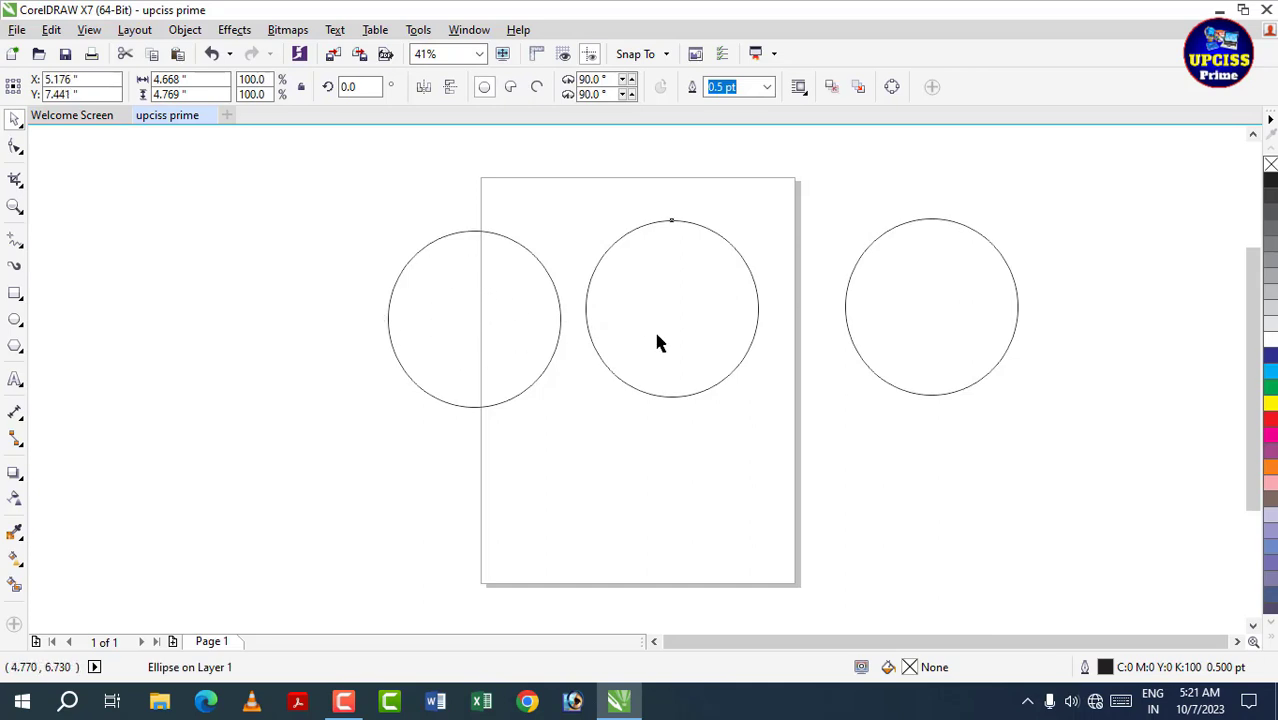
pyautogui.click(476, 314)
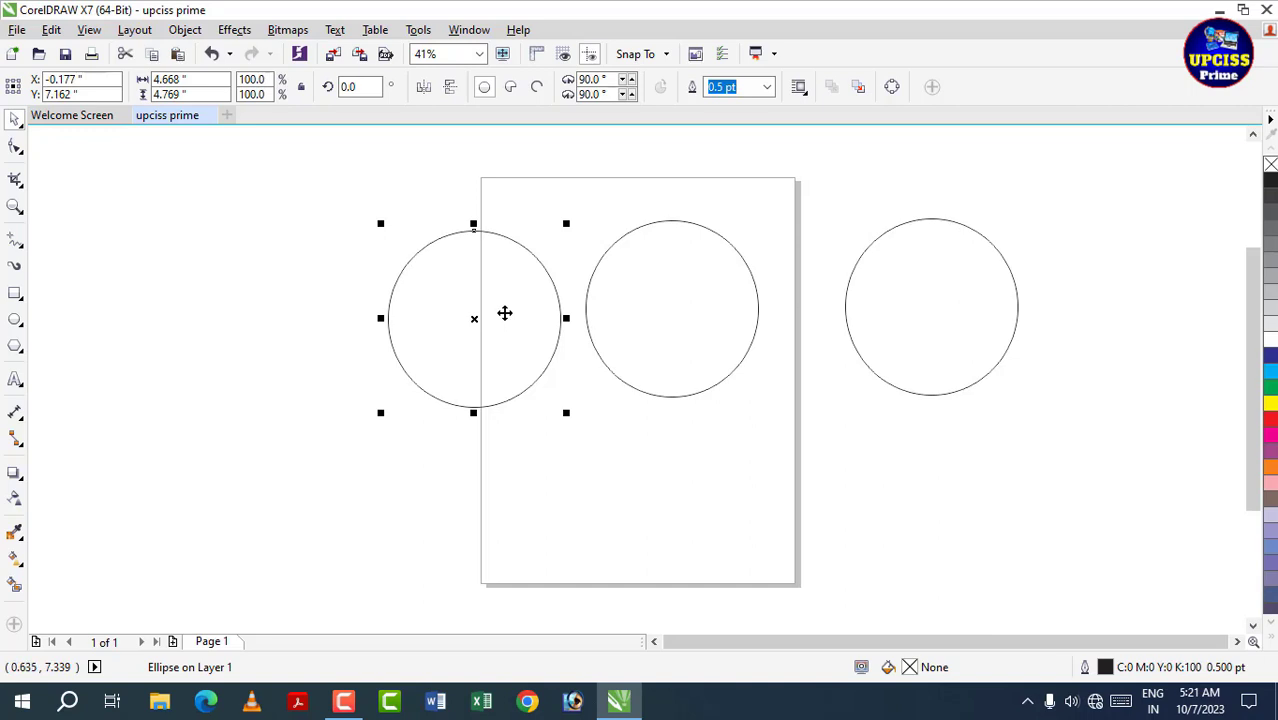
pyautogui.press('Delete')
pyautogui.click(646, 312)
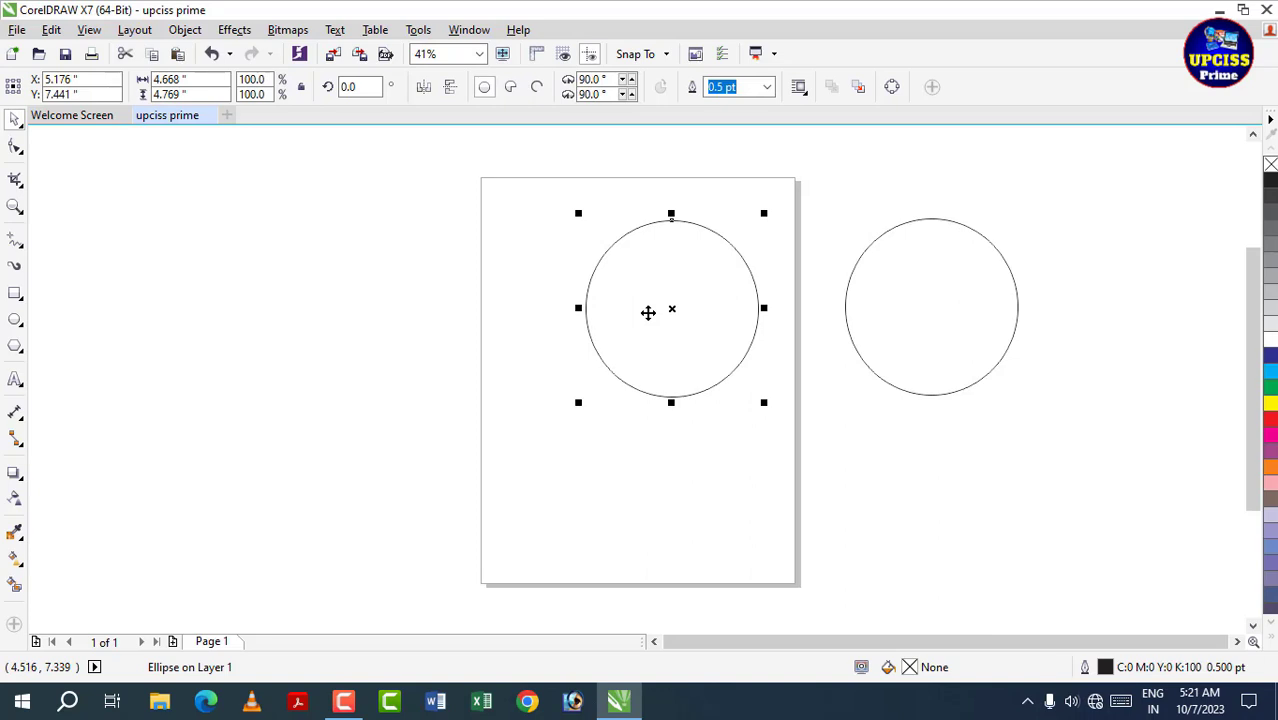
pyautogui.press('Delete')
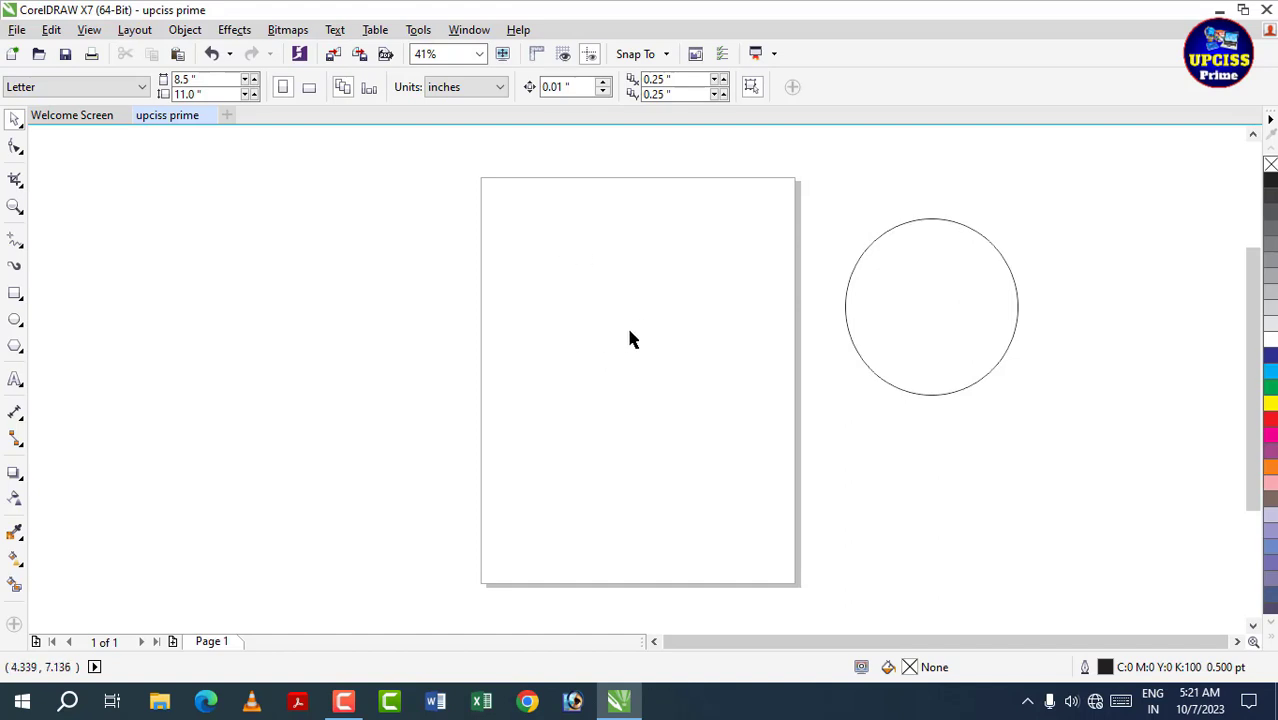
# - Move the remaining ellipse onto the page and place four overlapping copies around it
pyautogui.click(856, 330)
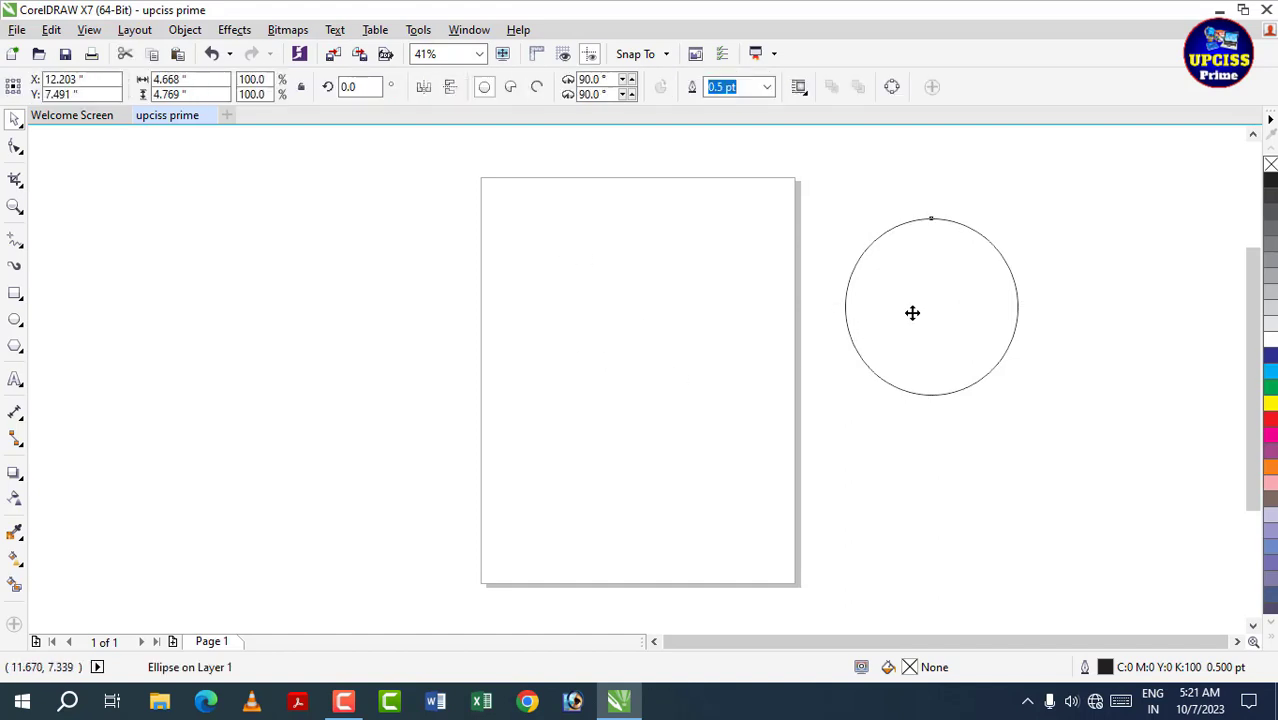
pyautogui.moveTo(912, 313); pyautogui.dragTo(601, 308)
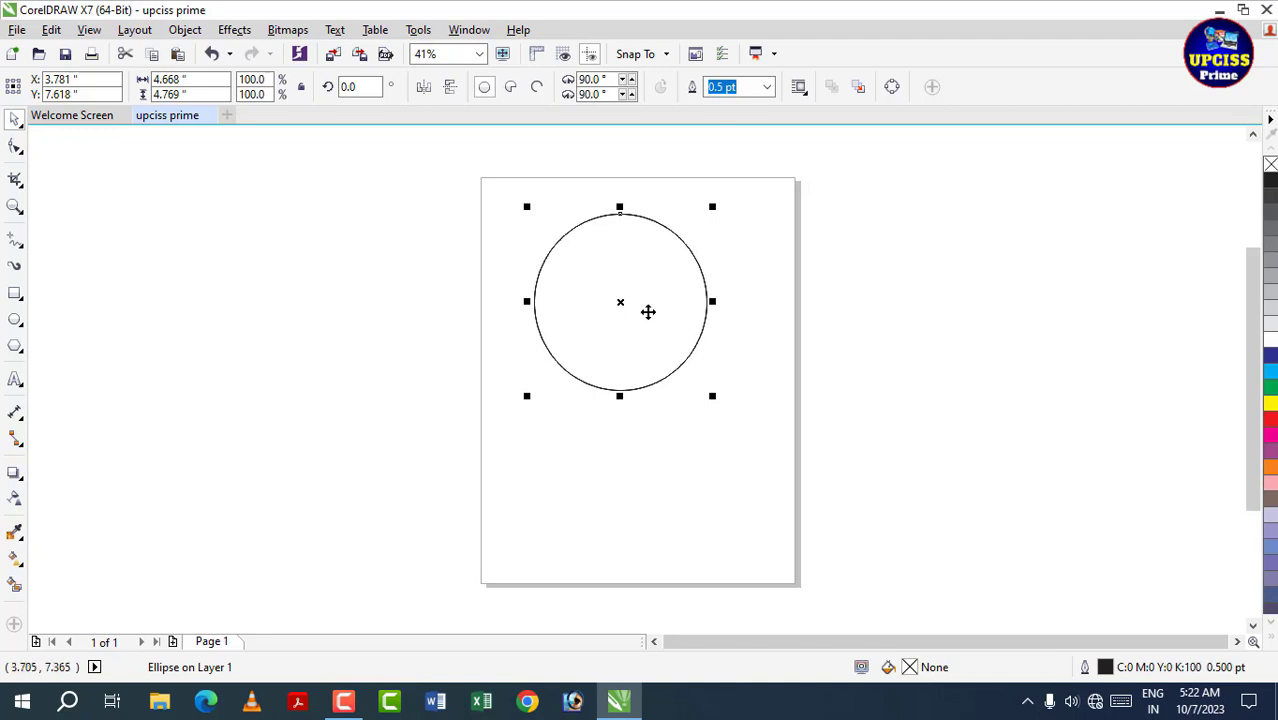
pyautogui.moveTo(642, 280); pyautogui.dragTo(752, 222)
pyautogui.moveTo(628, 300); pyautogui.dragTo(587, 227)
pyautogui.moveTo(619, 337); pyautogui.dragTo(543, 411)
pyautogui.moveTo(640, 340); pyautogui.dragTo(725, 386)
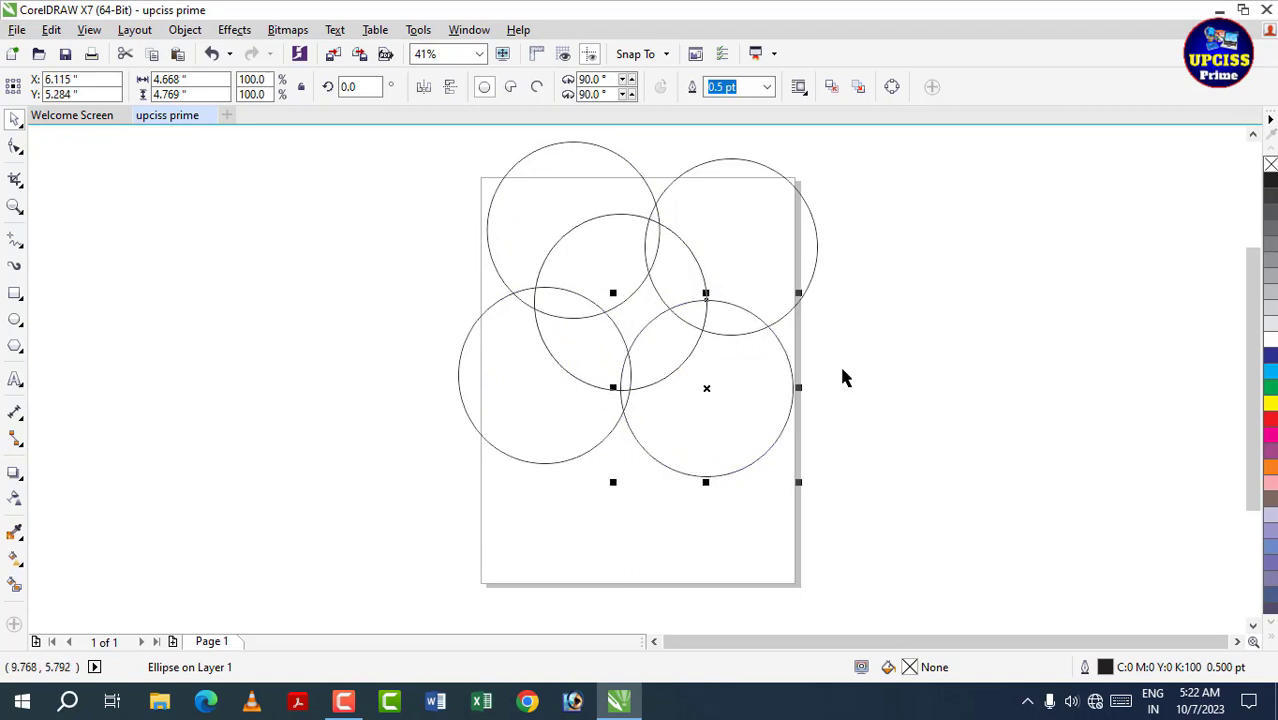
# - Select all five overlapping ellipses and delete them
pyautogui.click(842, 374)
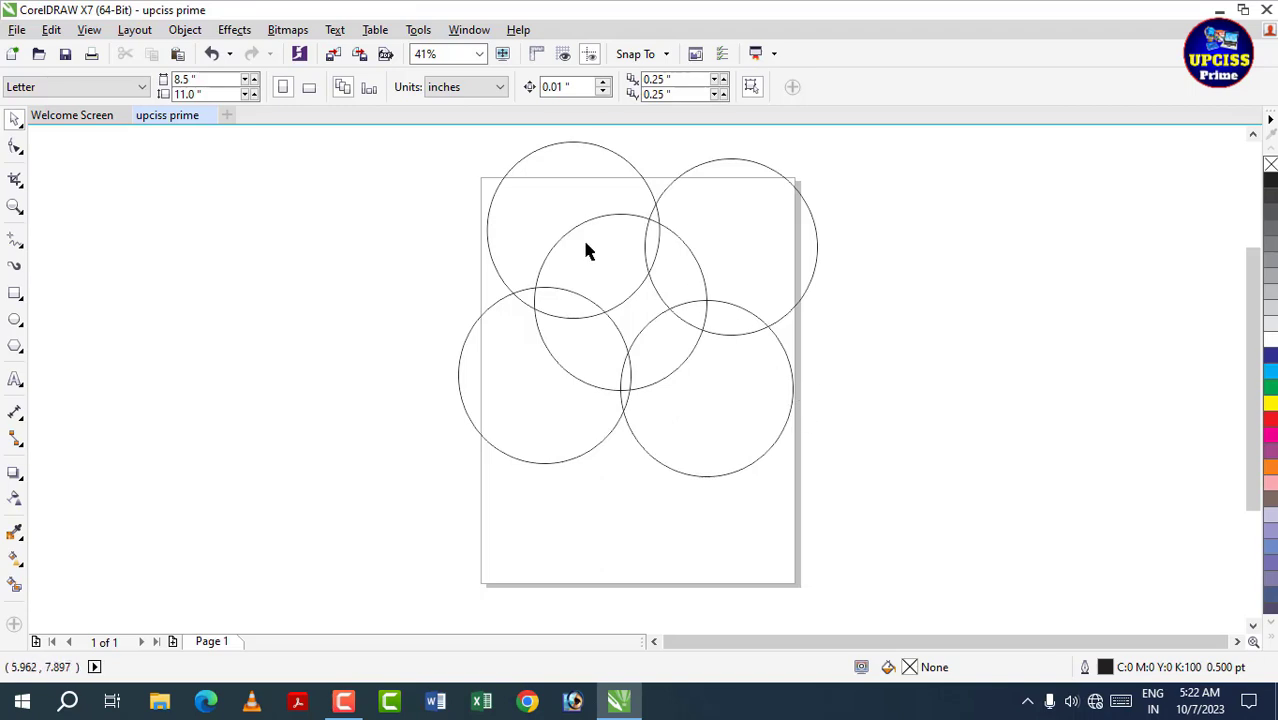
pyautogui.moveTo(331, 140); pyautogui.dragTo(864, 494)
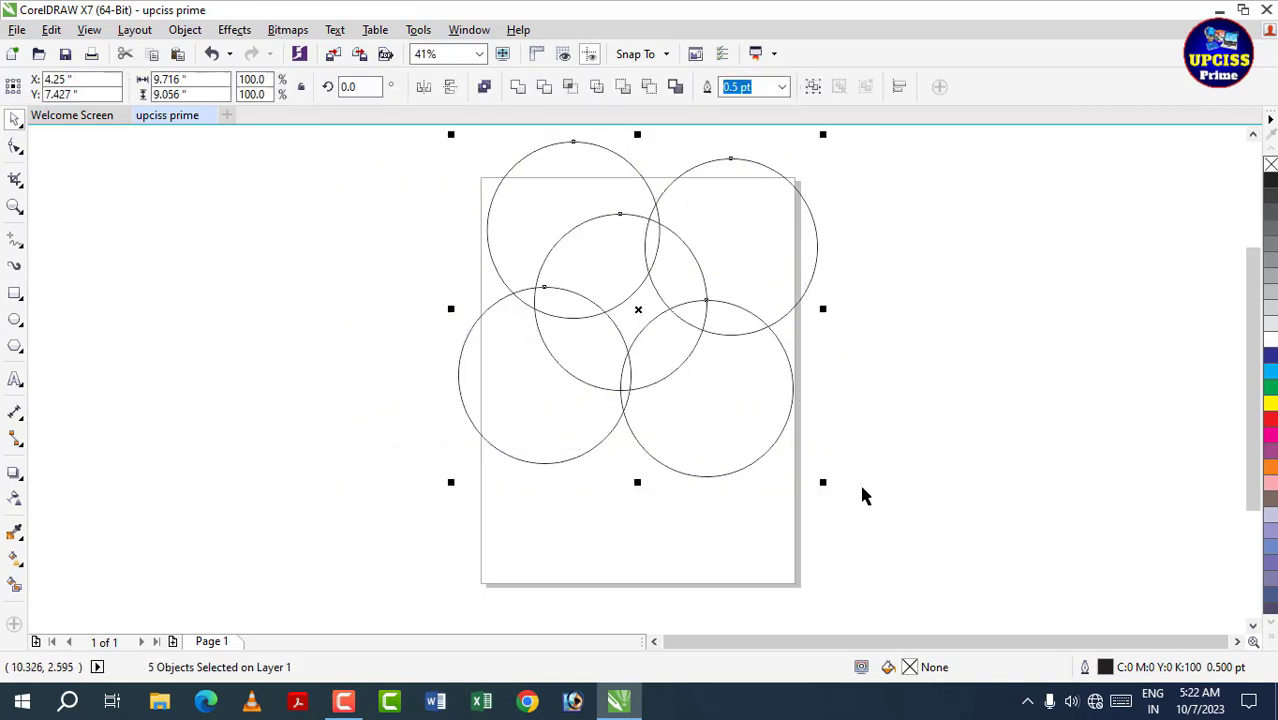
pyautogui.press('Delete')
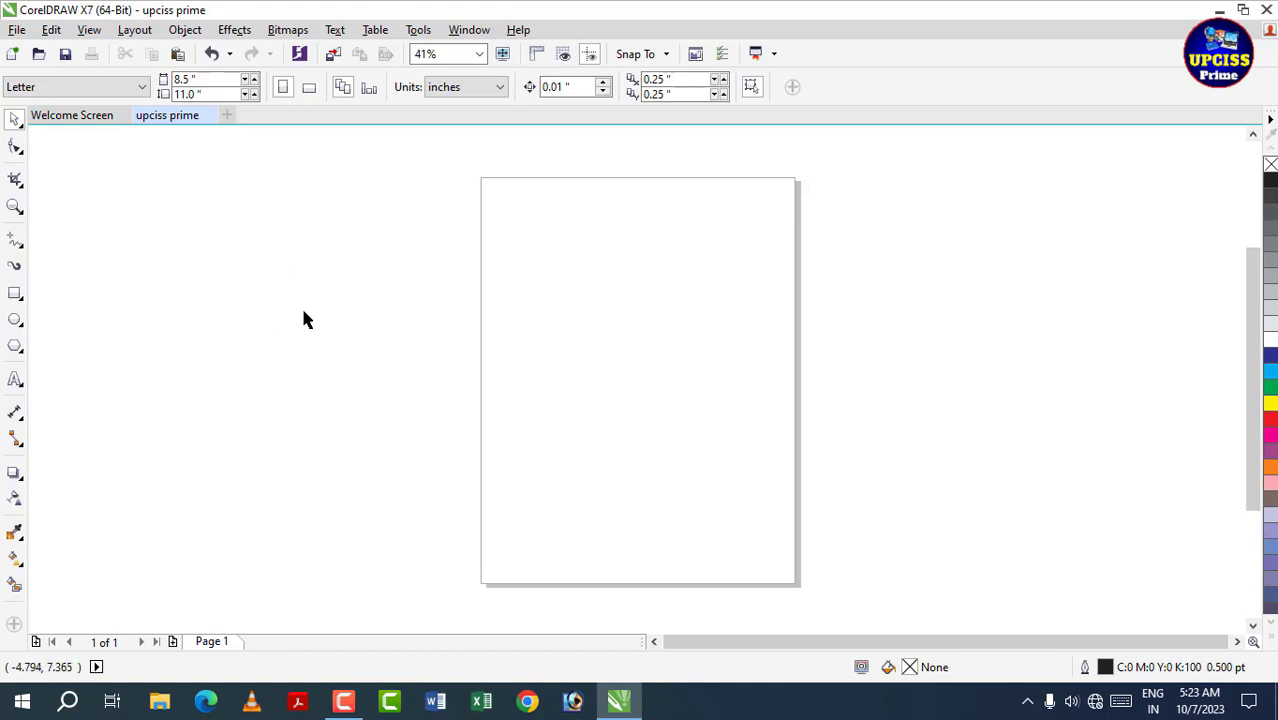
# - Draw a circle about 5.15 inches wide left of the page and one about 5.68 inches wide on the page
pyautogui.click(13, 322)
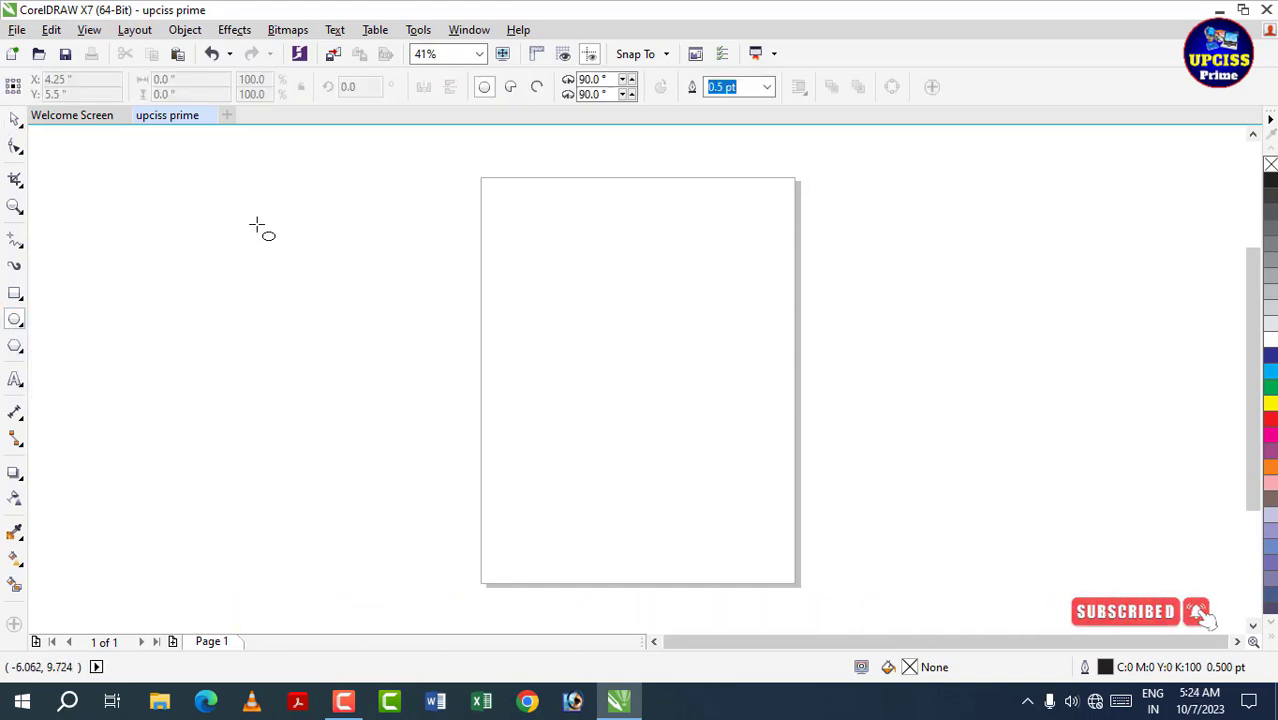
pyautogui.moveTo(256, 225); pyautogui.dragTo(393, 413)
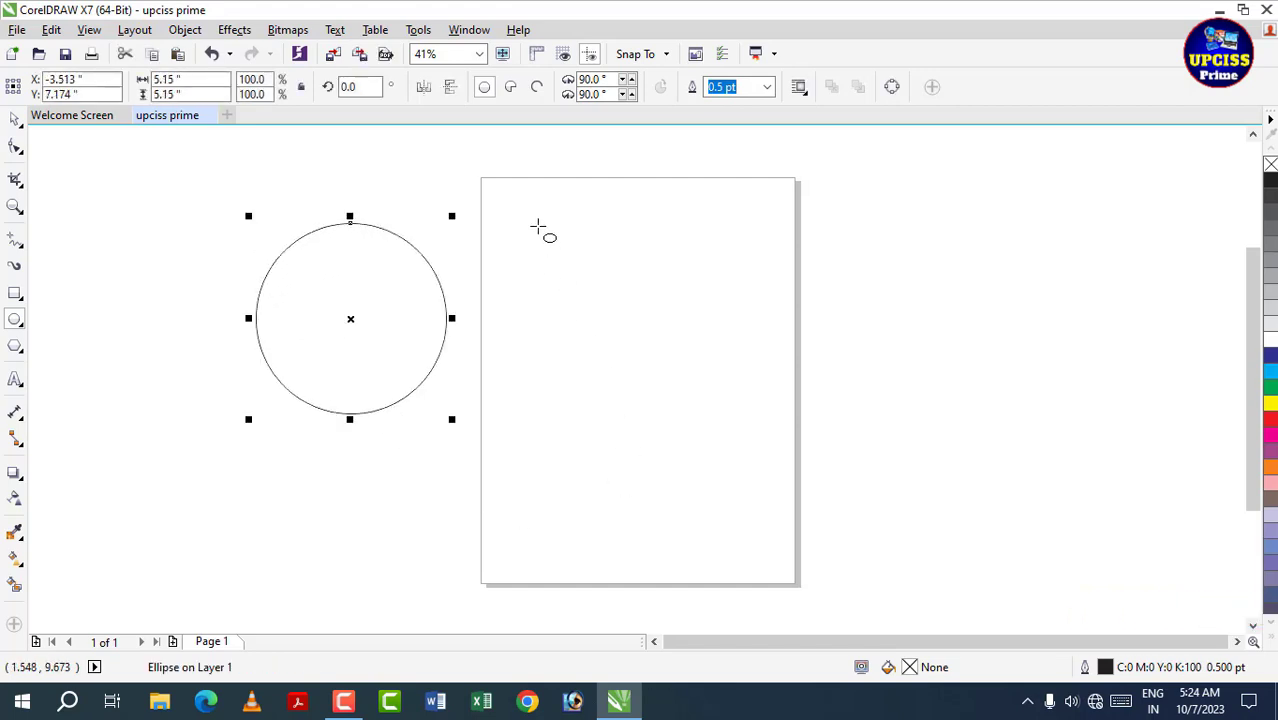
pyautogui.moveTo(538, 226); pyautogui.dragTo(688, 435)
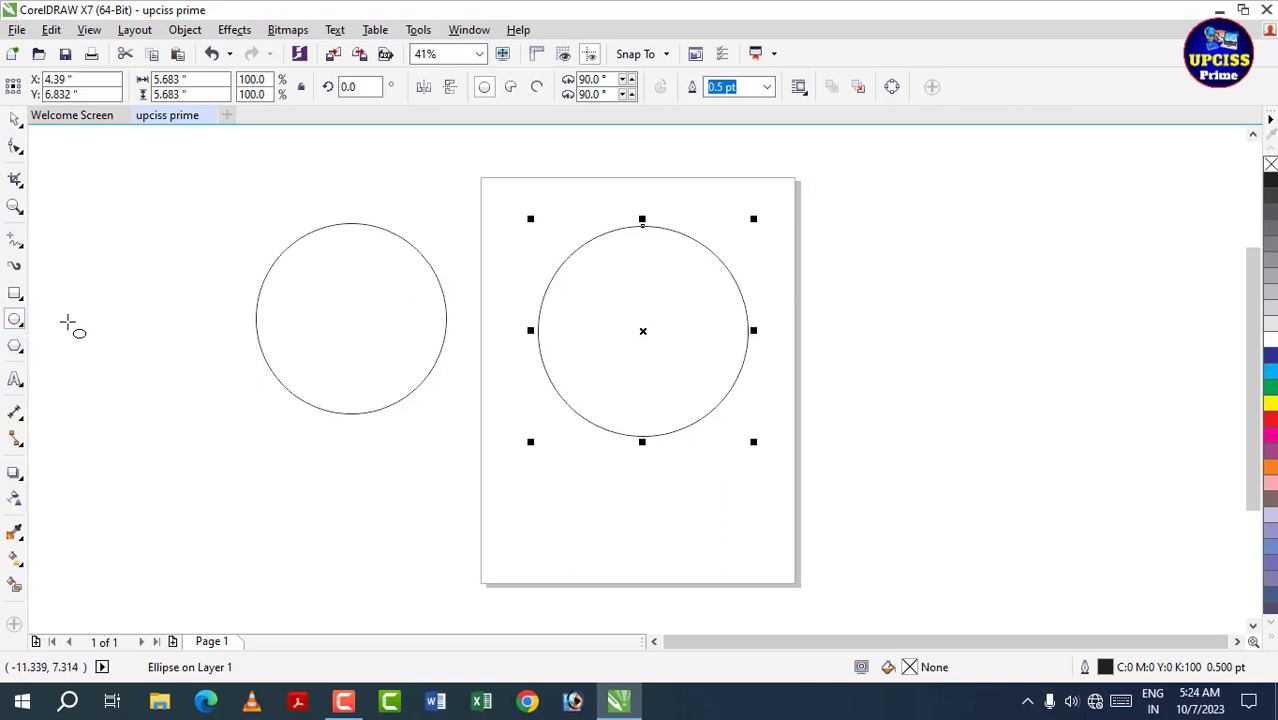
# - Delete the circle left of the page
pyautogui.click(15, 120)
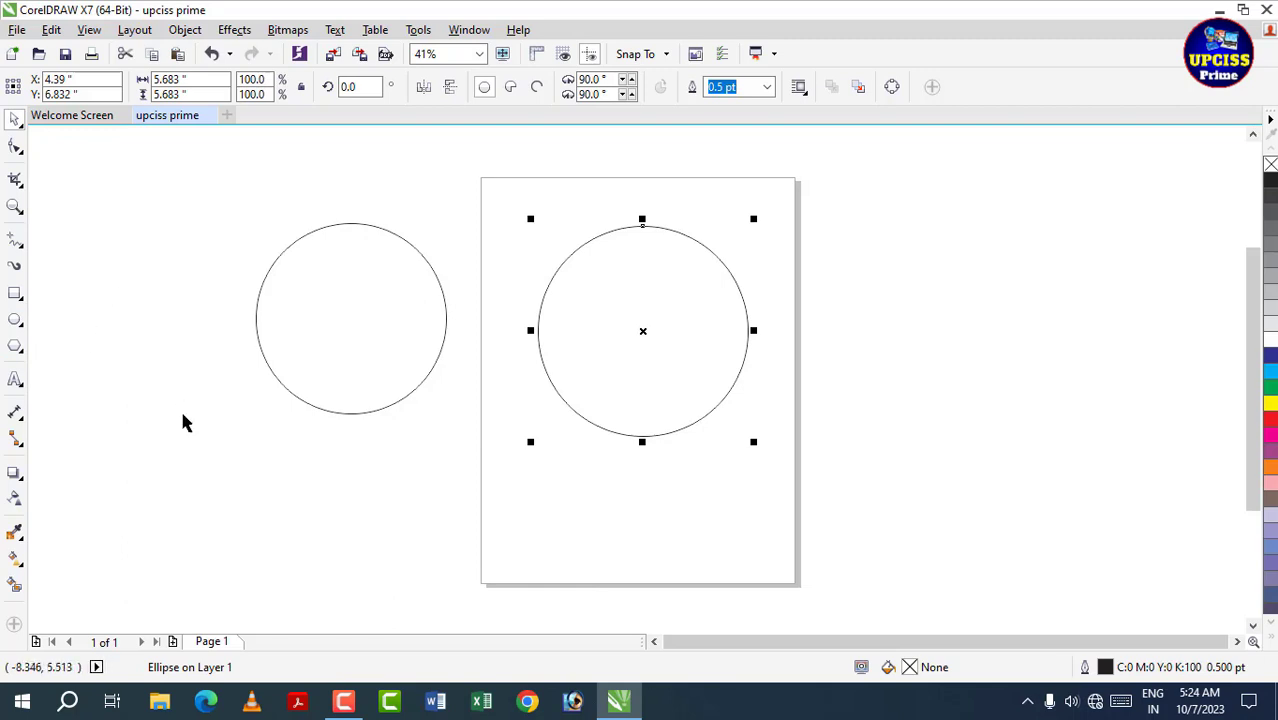
pyautogui.click(397, 311)
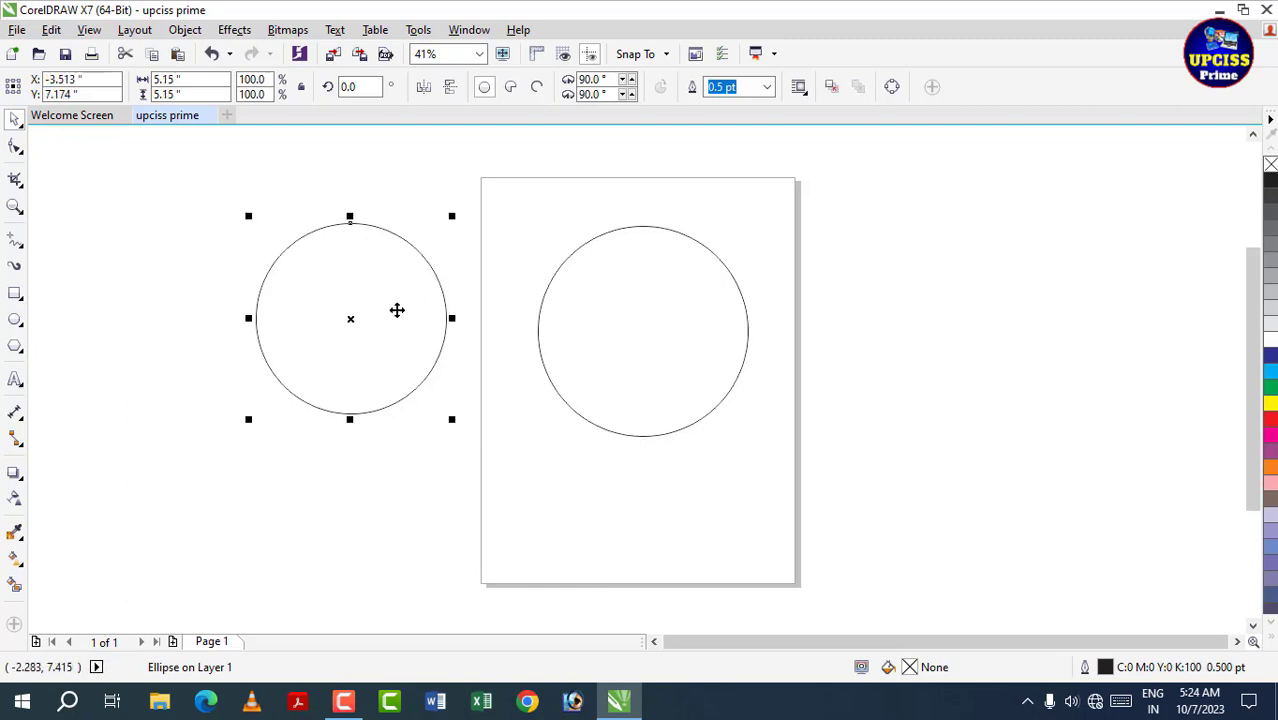
pyautogui.press('Delete')
# - Create a concentric copy of the circle on the page, scaled to about 32.1 % (about 1.83 inches wide)
pyautogui.click(584, 319)
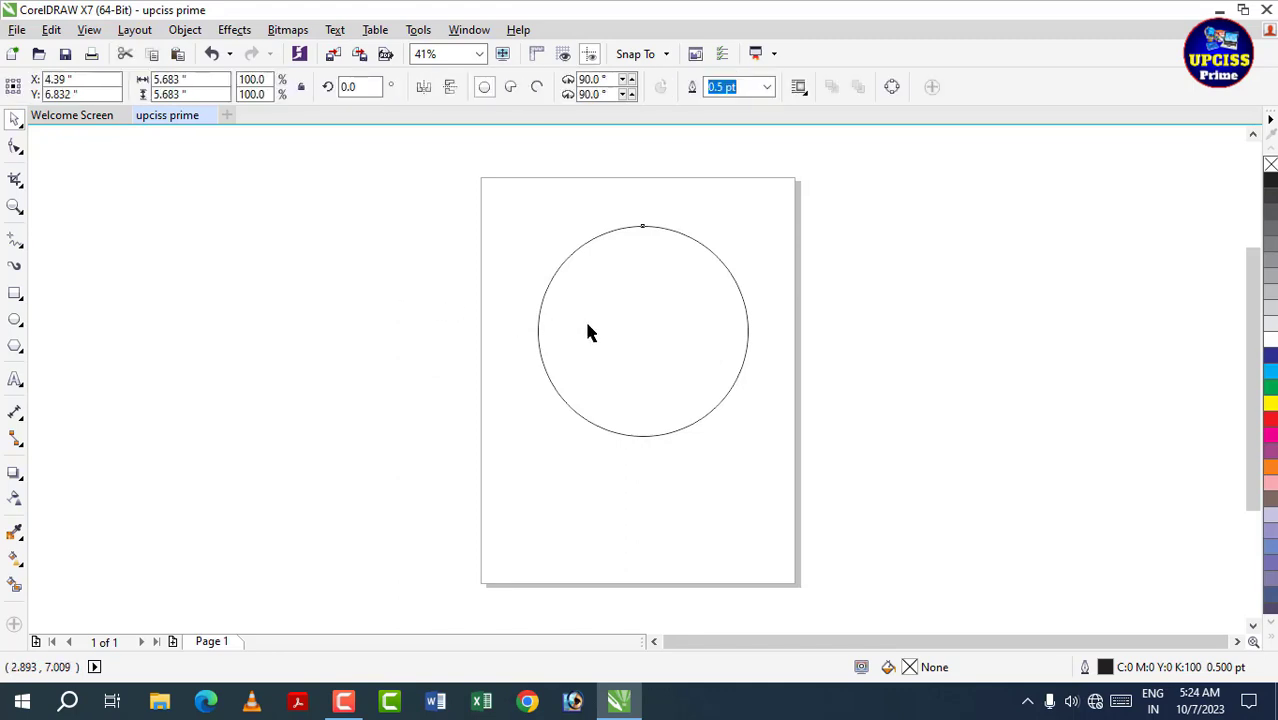
pyautogui.click(621, 264)
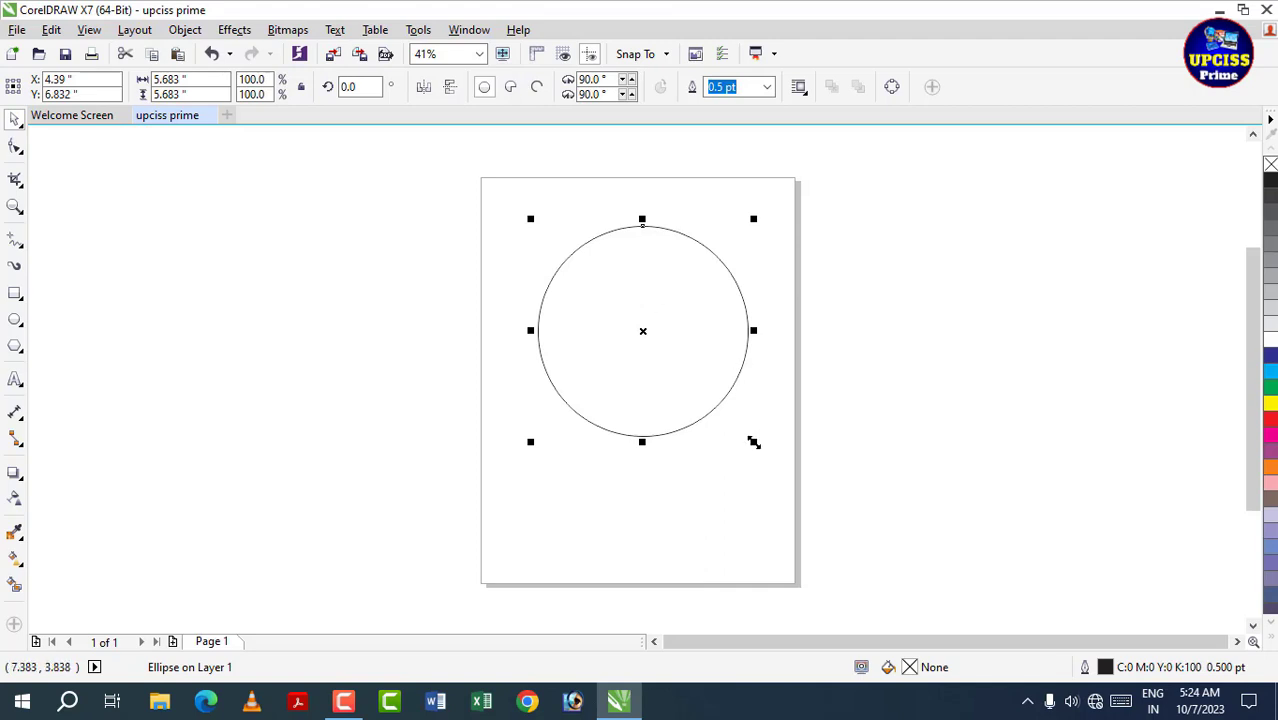
pyautogui.moveTo(754, 442); pyautogui.dragTo(682, 396)
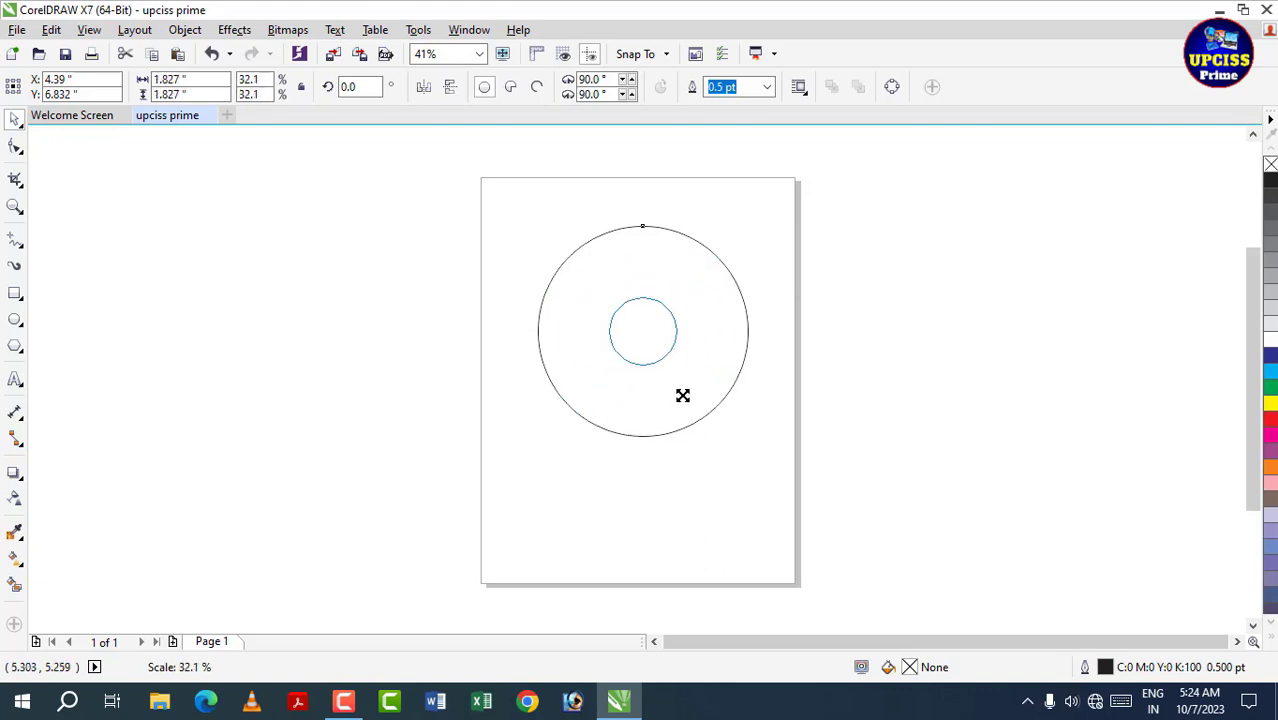
pyautogui.moveTo(682, 396); pyautogui.dragTo(684, 400)
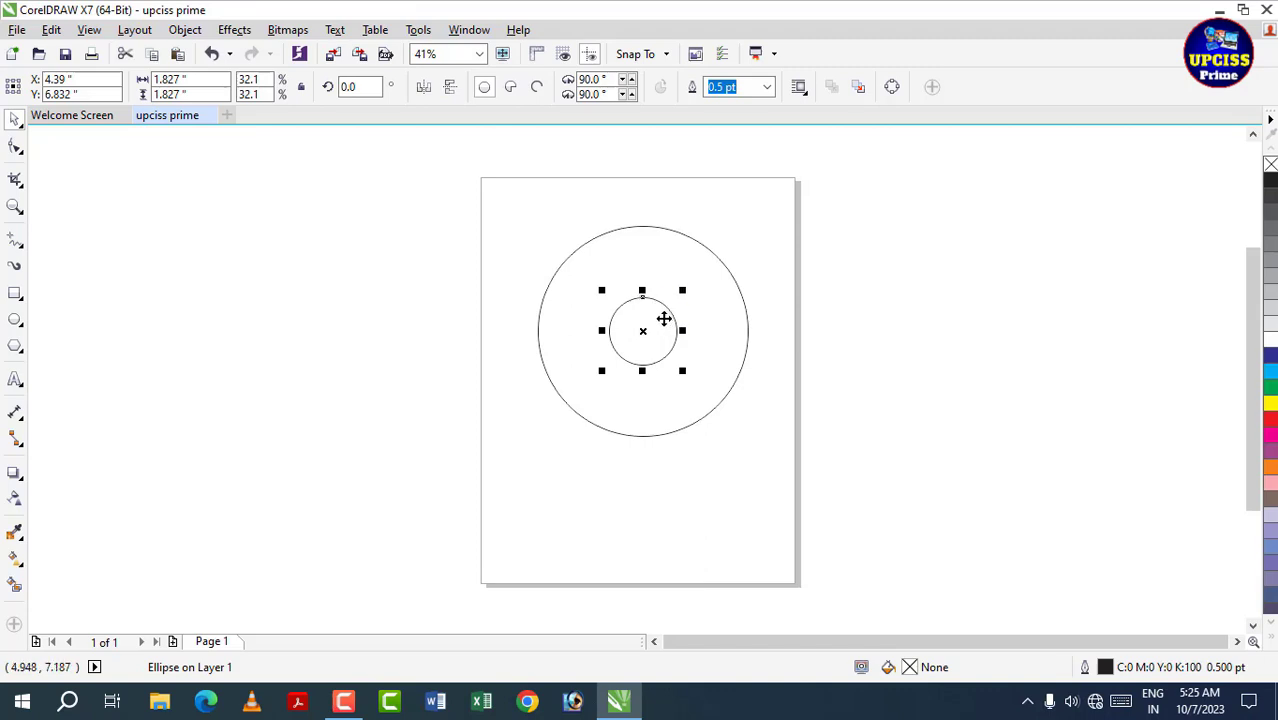
# - Draw a narrow rectangle about 0.36 by 4.0 inches from the small circle down past the large one, and select it with the small circle
pyautogui.click(15, 296)
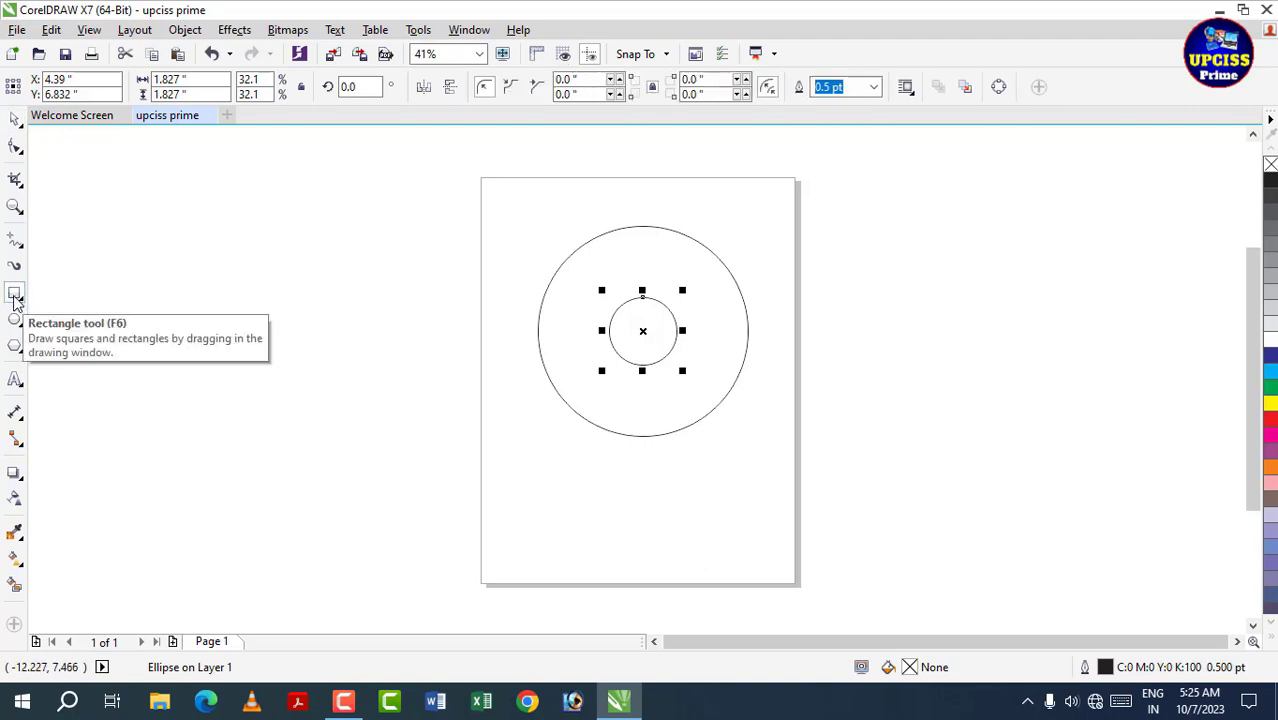
pyautogui.moveTo(627, 347); pyautogui.dragTo(640, 501)
pyautogui.press('space')
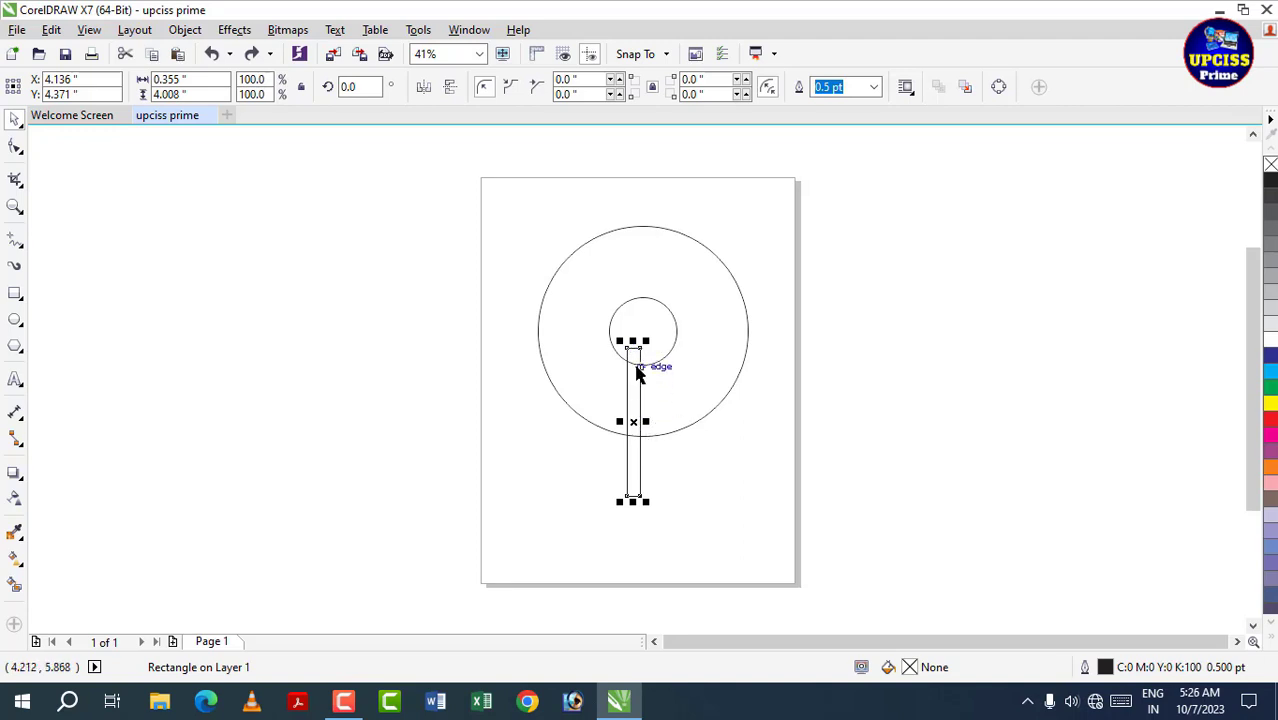
pyautogui.keyDown('shift'); pyautogui.click(655, 299); pyautogui.keyUp('shift')
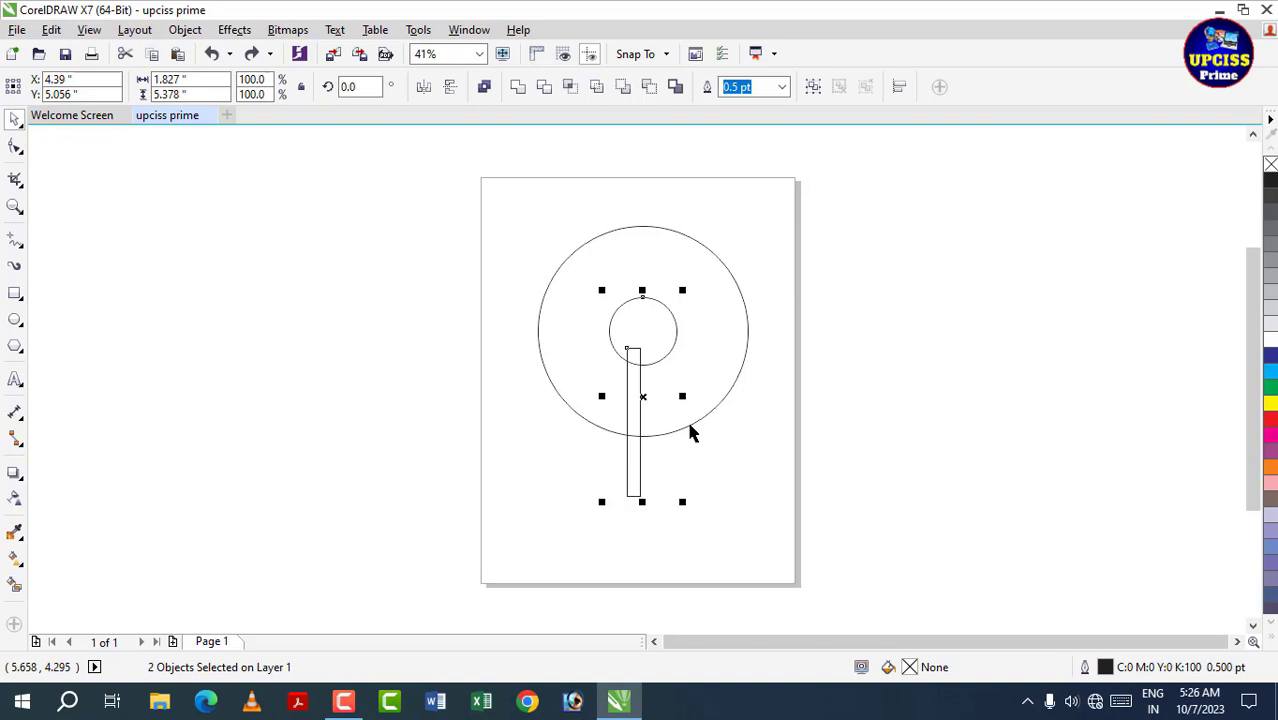
# - Centre the narrow rectangle horizontally on the small circle and weld the two into one keyhole shape
pyautogui.press('c')
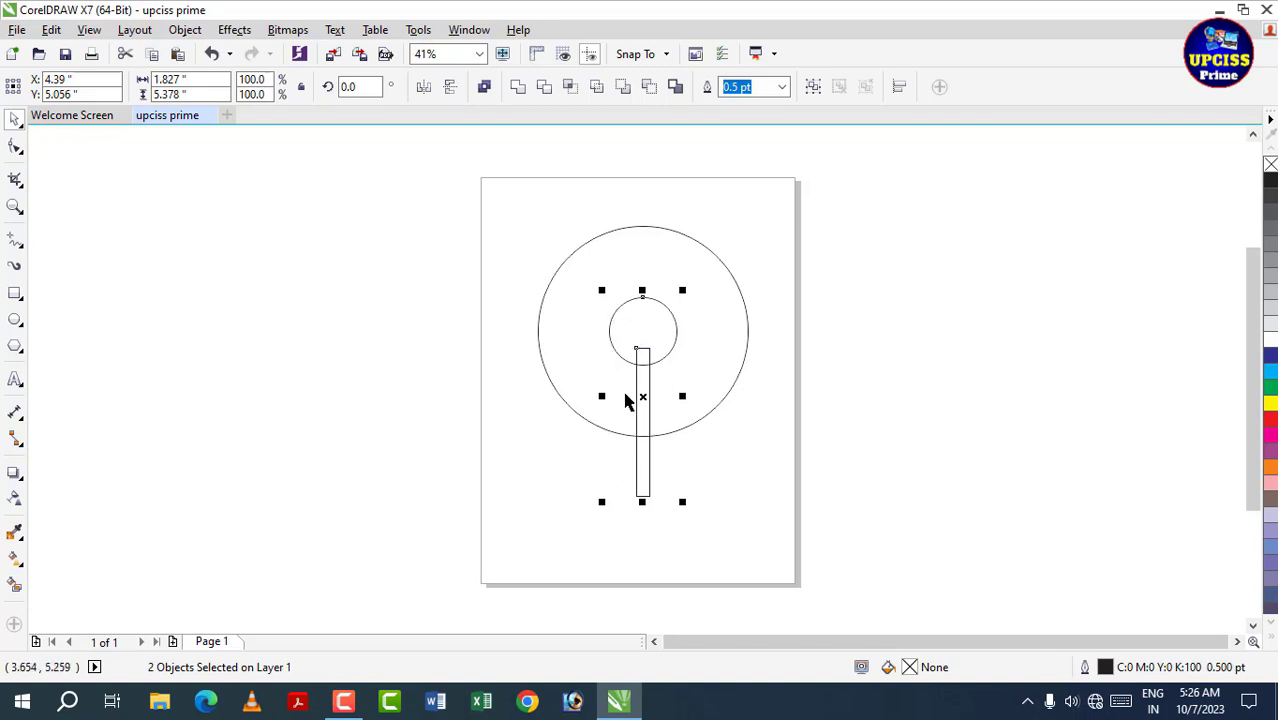
pyautogui.click(523, 88)
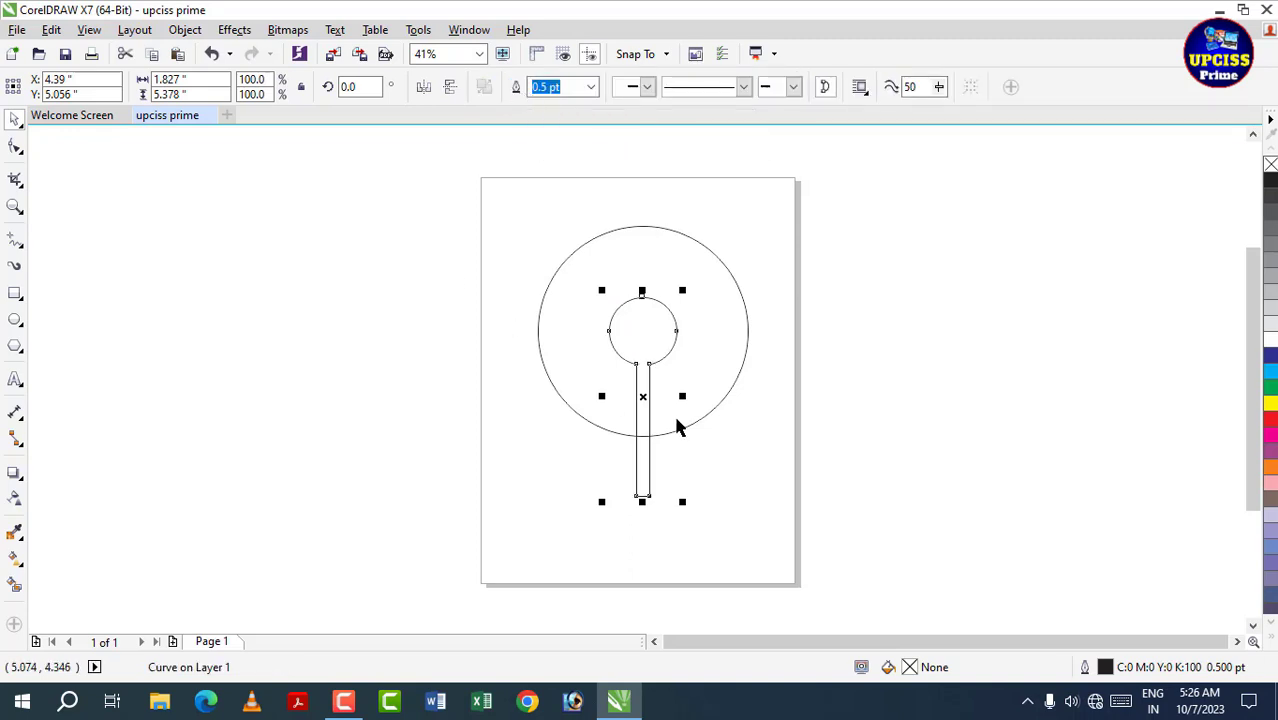
pyautogui.click(720, 332)
# - Cut the keyhole shape out of the large circle and move the resulting shape off the page to its left
pyautogui.click(670, 333)
pyautogui.keyDown('shift'); pyautogui.click(622, 230); pyautogui.keyUp('shift')
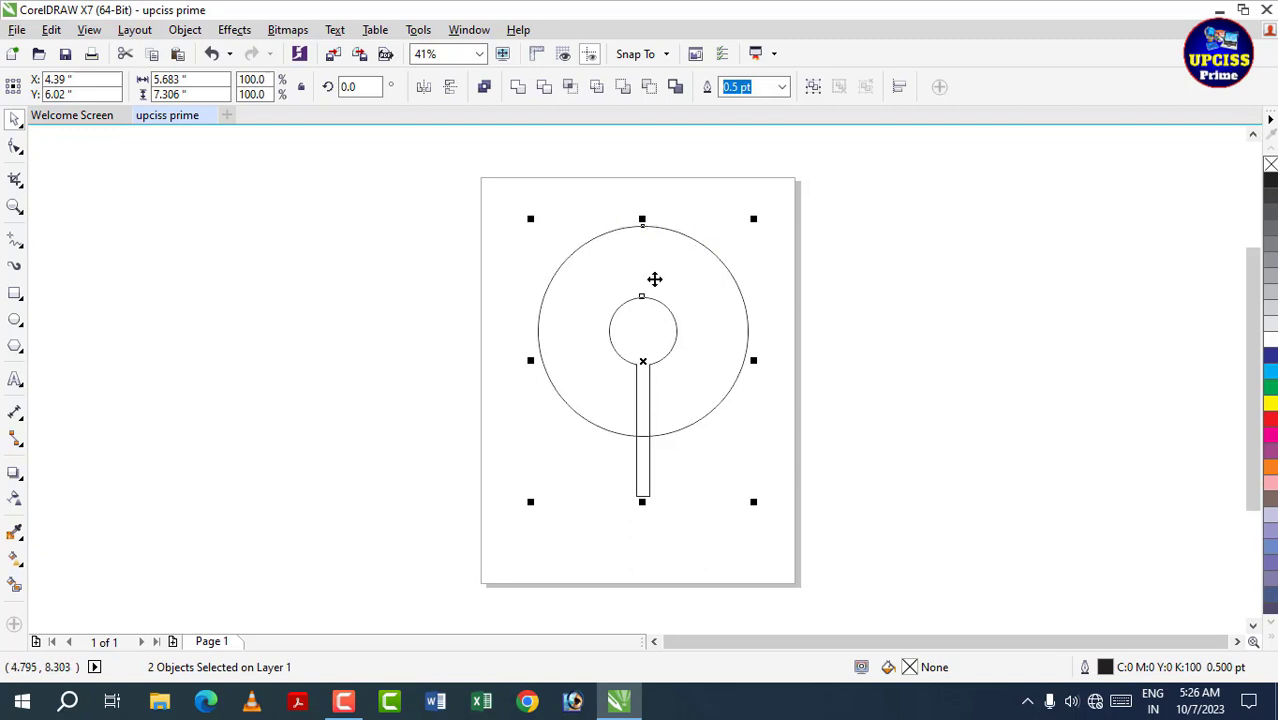
pyautogui.click(648, 87)
pyautogui.moveTo(664, 268); pyautogui.dragTo(300, 251)
pyautogui.click(202, 284)
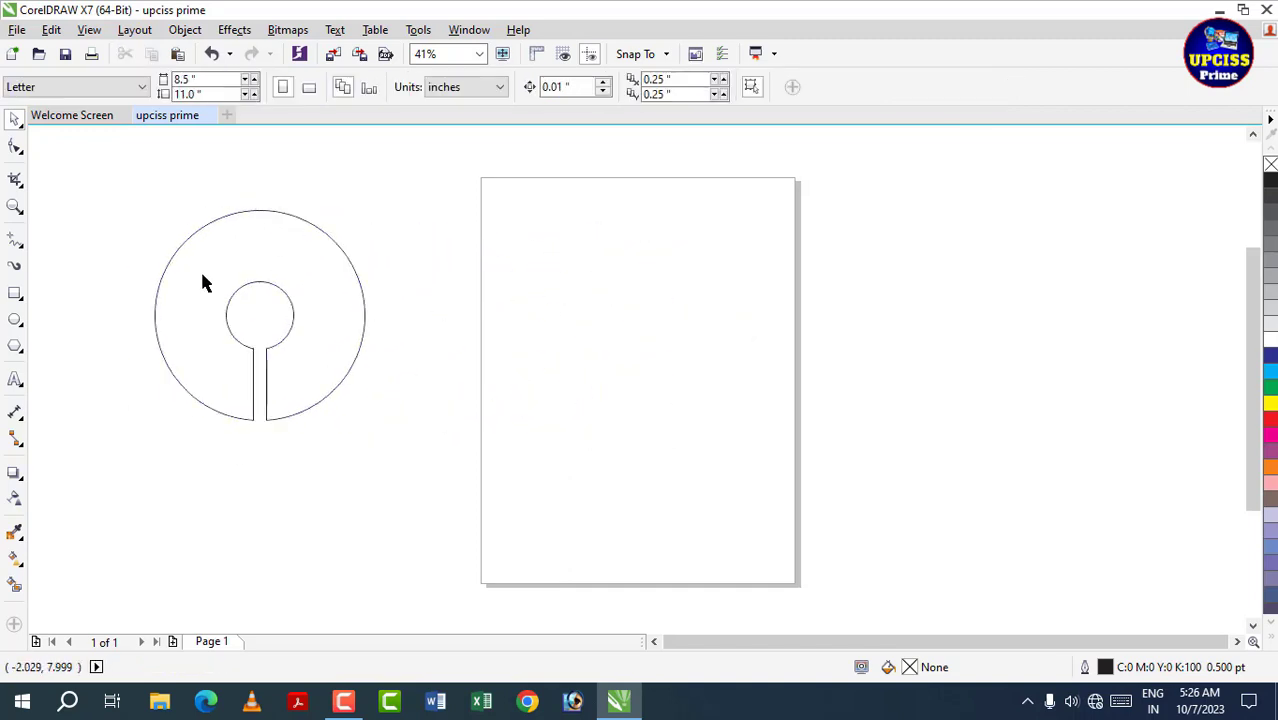
# - Fill the cut-out circle with cyan, trying out clearing the fill and reapplying it
pyautogui.click(291, 267)
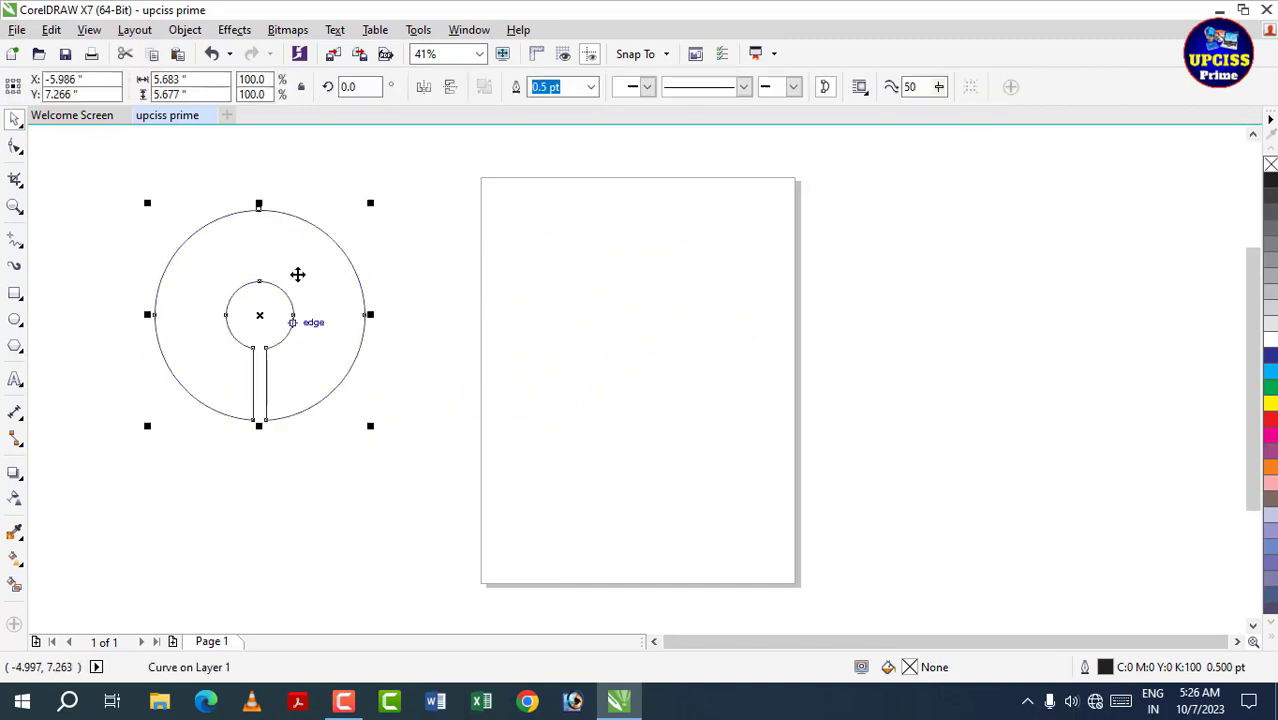
pyautogui.click(1270, 371)
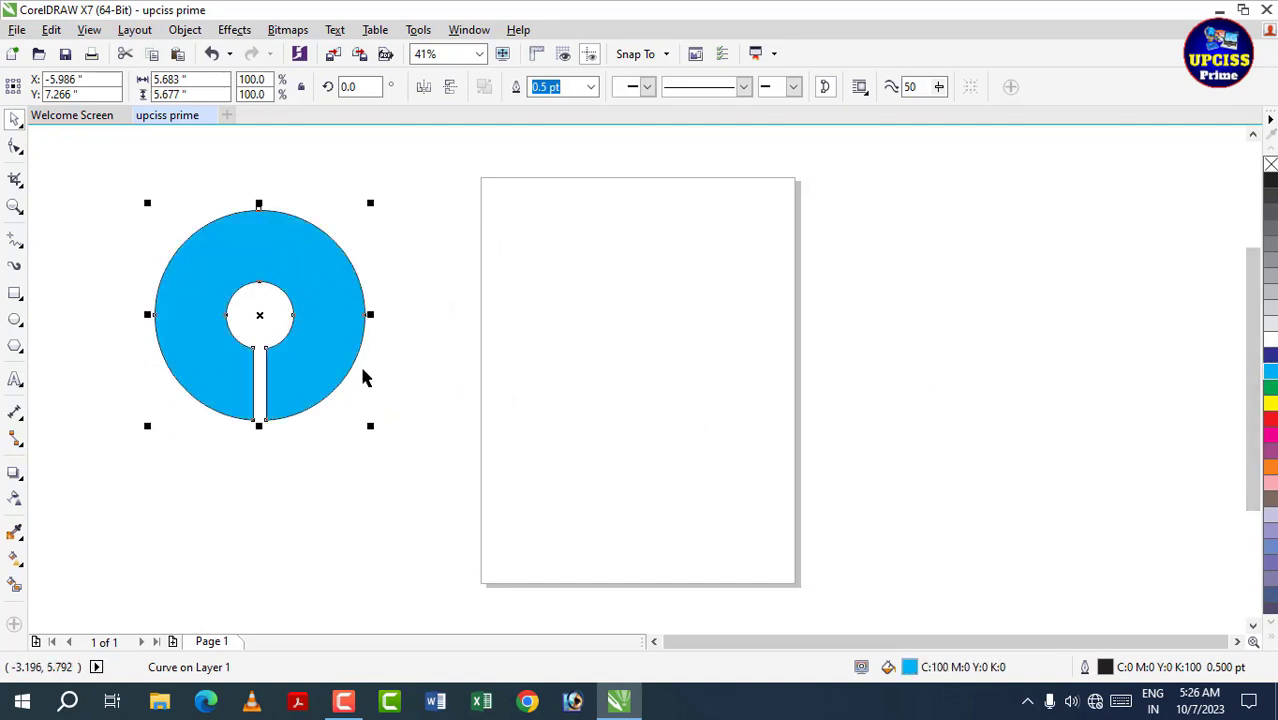
pyautogui.hotkey('ctrl', 'z')
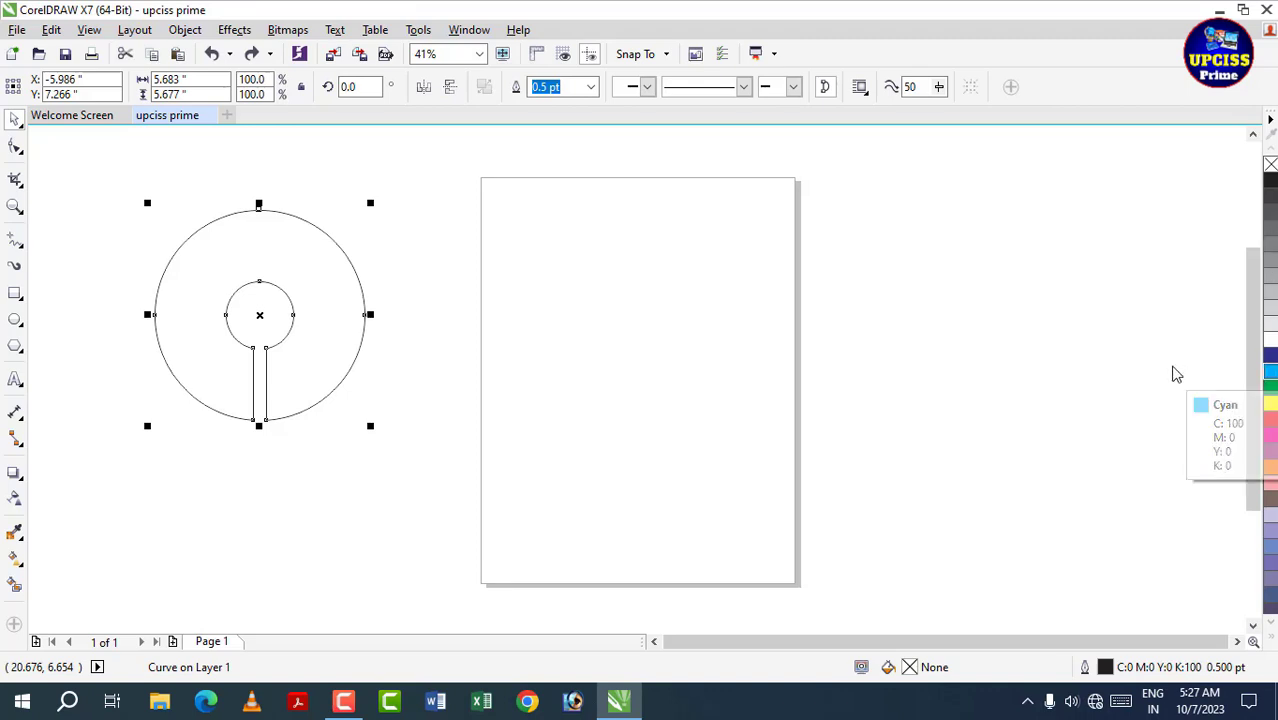
pyautogui.click(1271, 376)
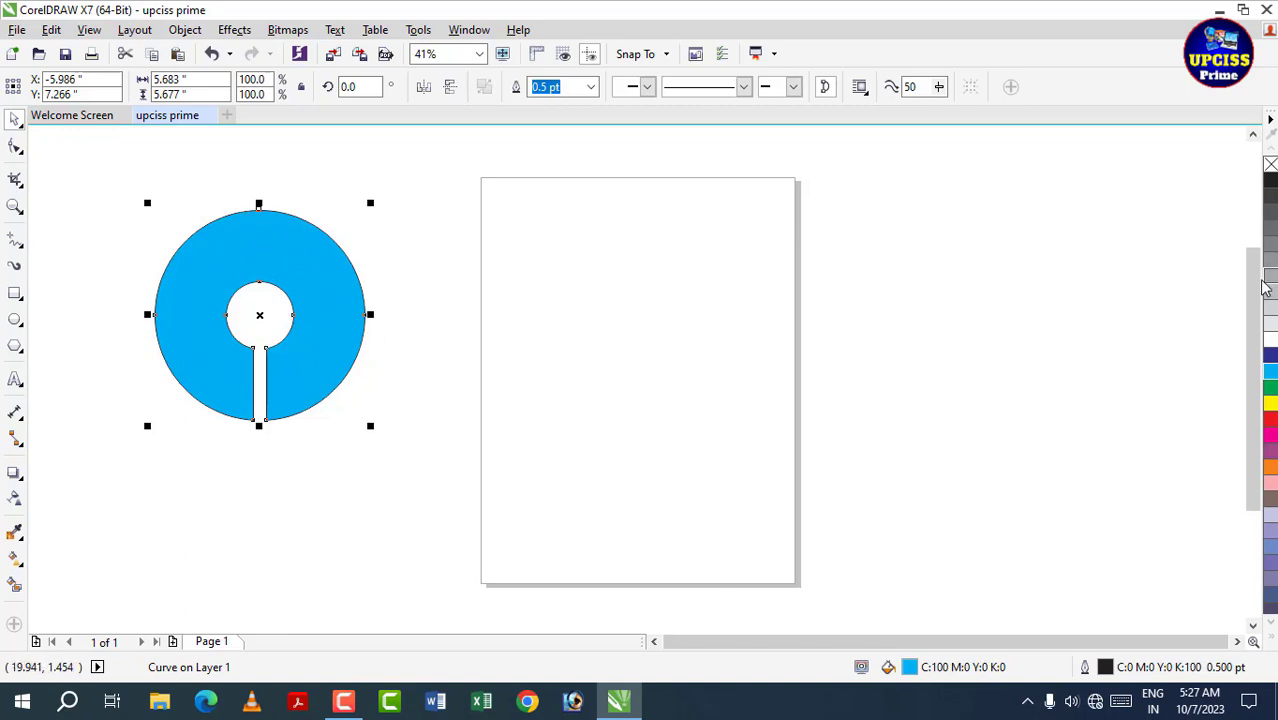
pyautogui.click(1270, 165)
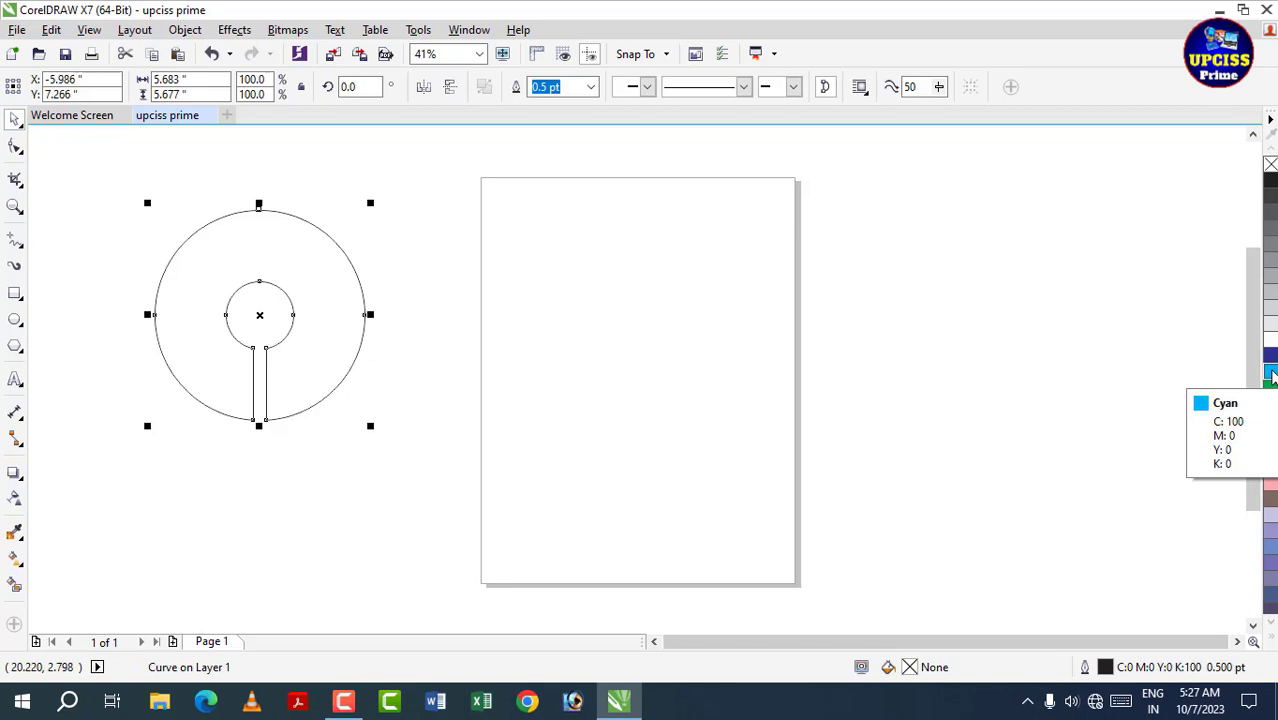
pyautogui.click(1270, 372)
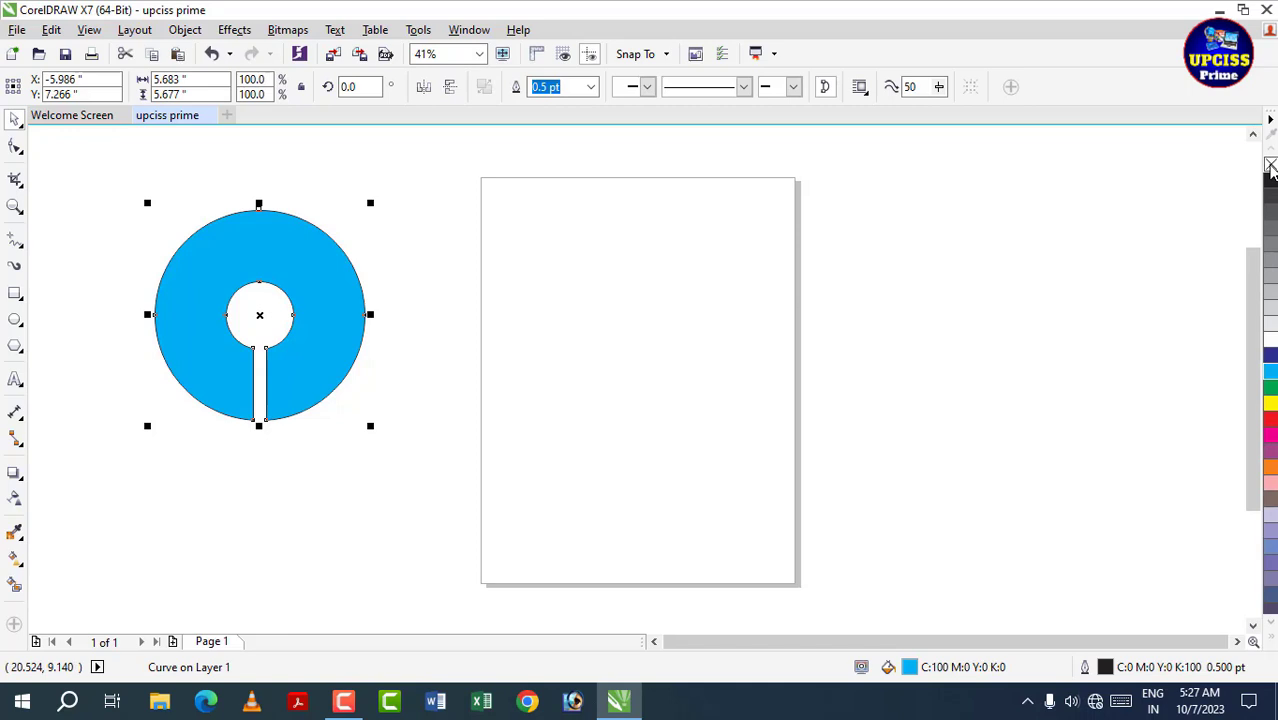
pyautogui.click(1270, 165)
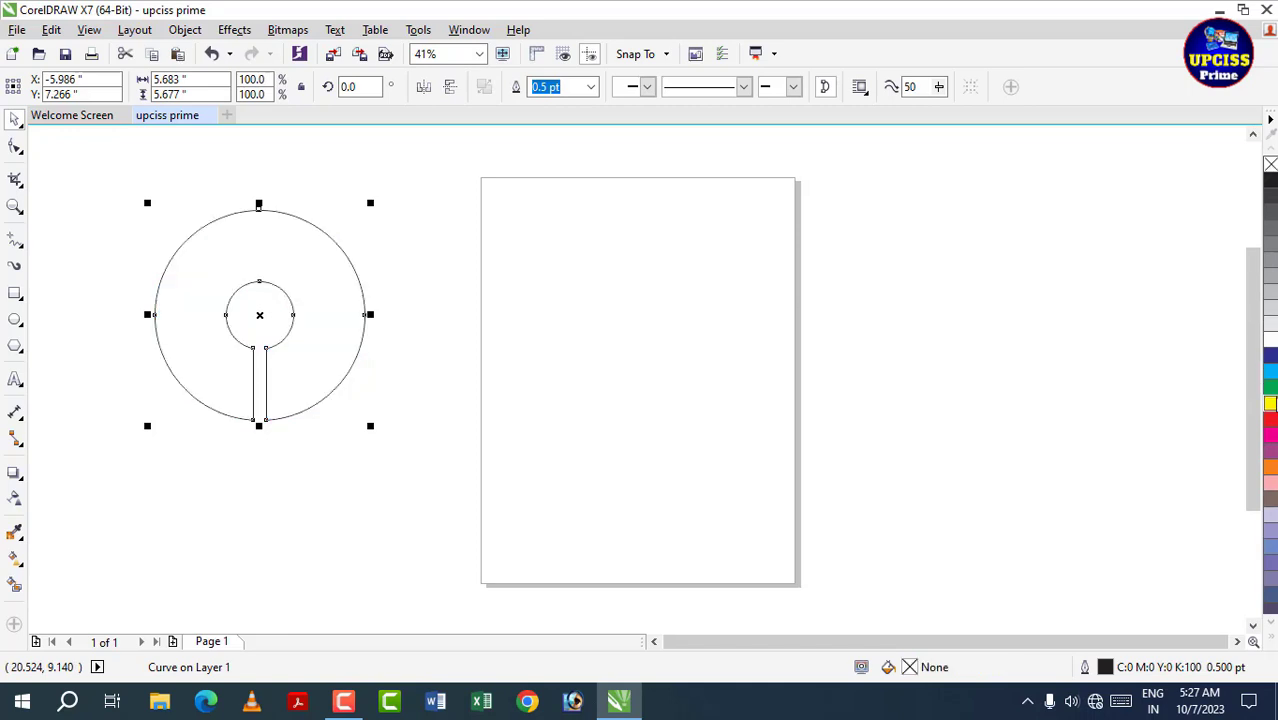
pyautogui.click(1270, 372)
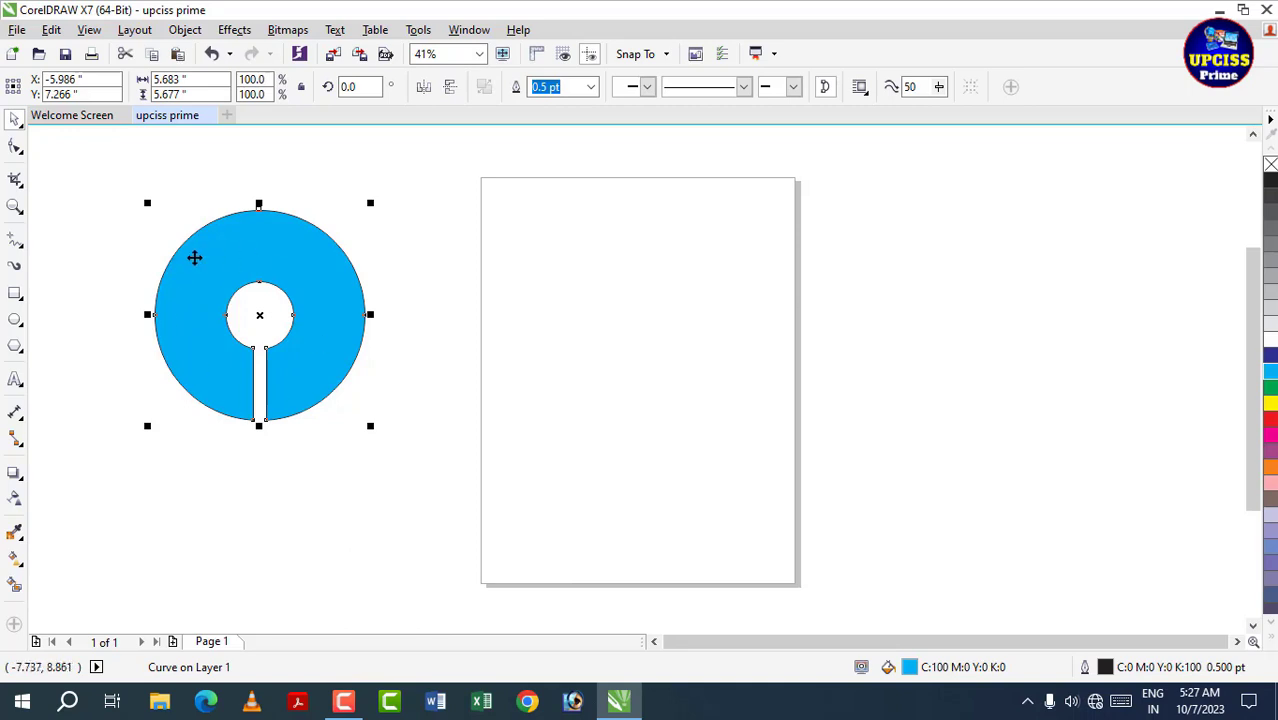
# - Try red and blue outline colours on the cyan shape
pyautogui.rightClick(1270, 422)
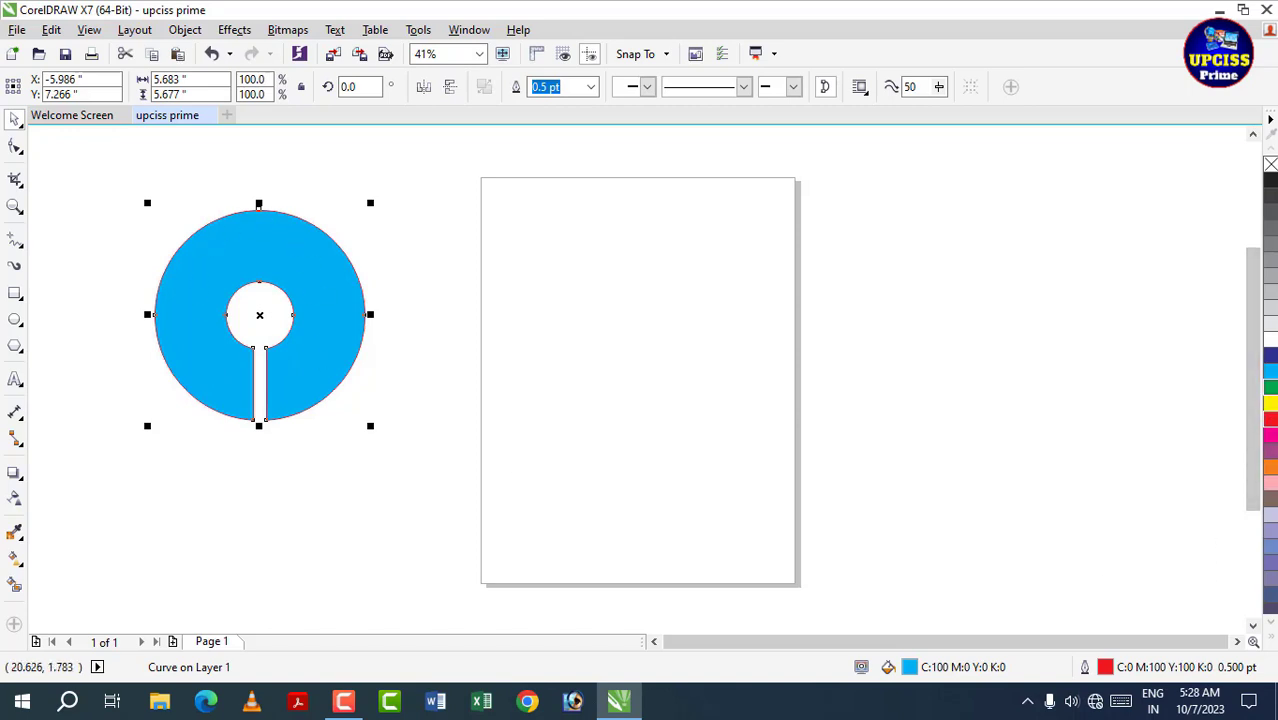
pyautogui.rightClick(1270, 356)
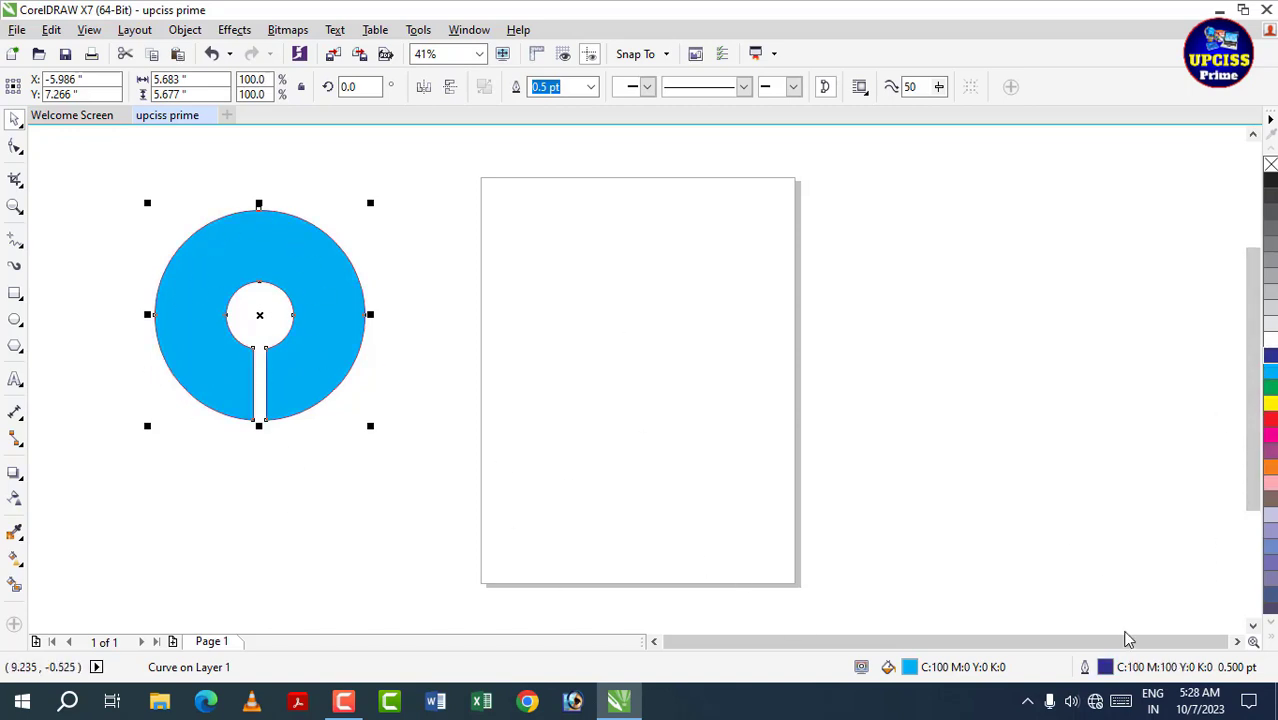
pyautogui.rightClick(1270, 420)
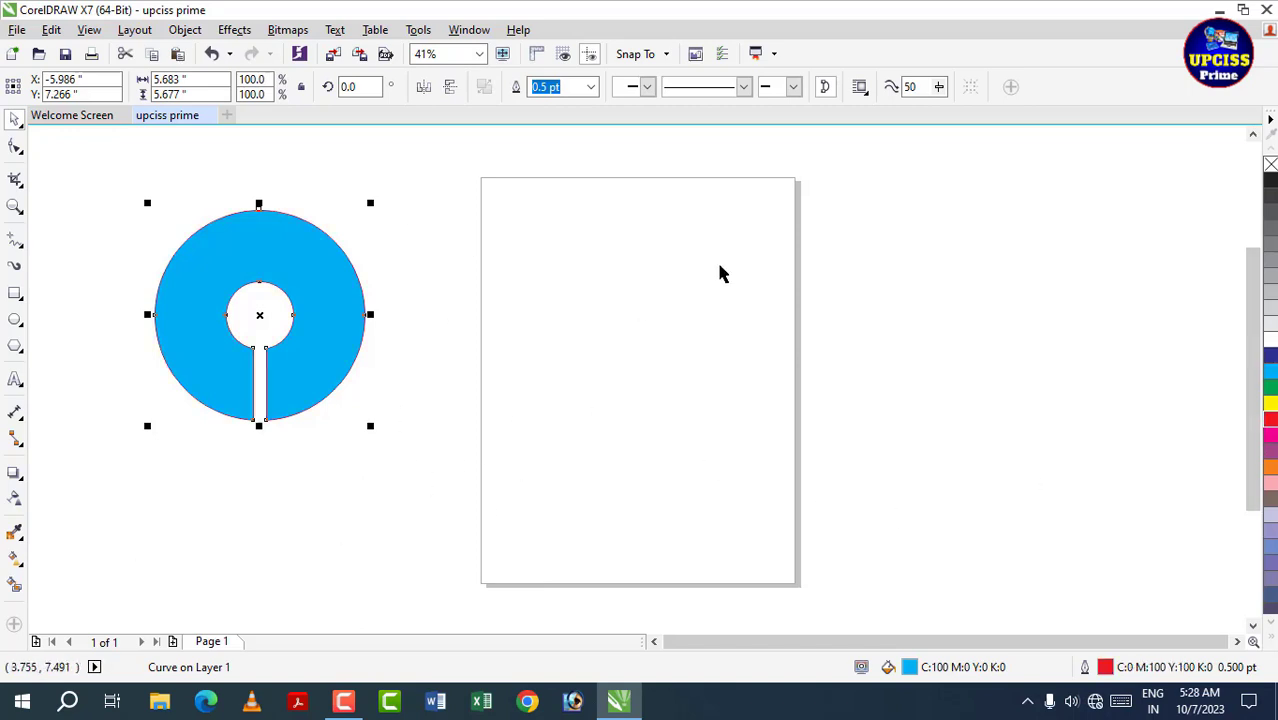
# - Remove the outline from the cyan shape and deselect it
pyautogui.rightClick(1270, 164)
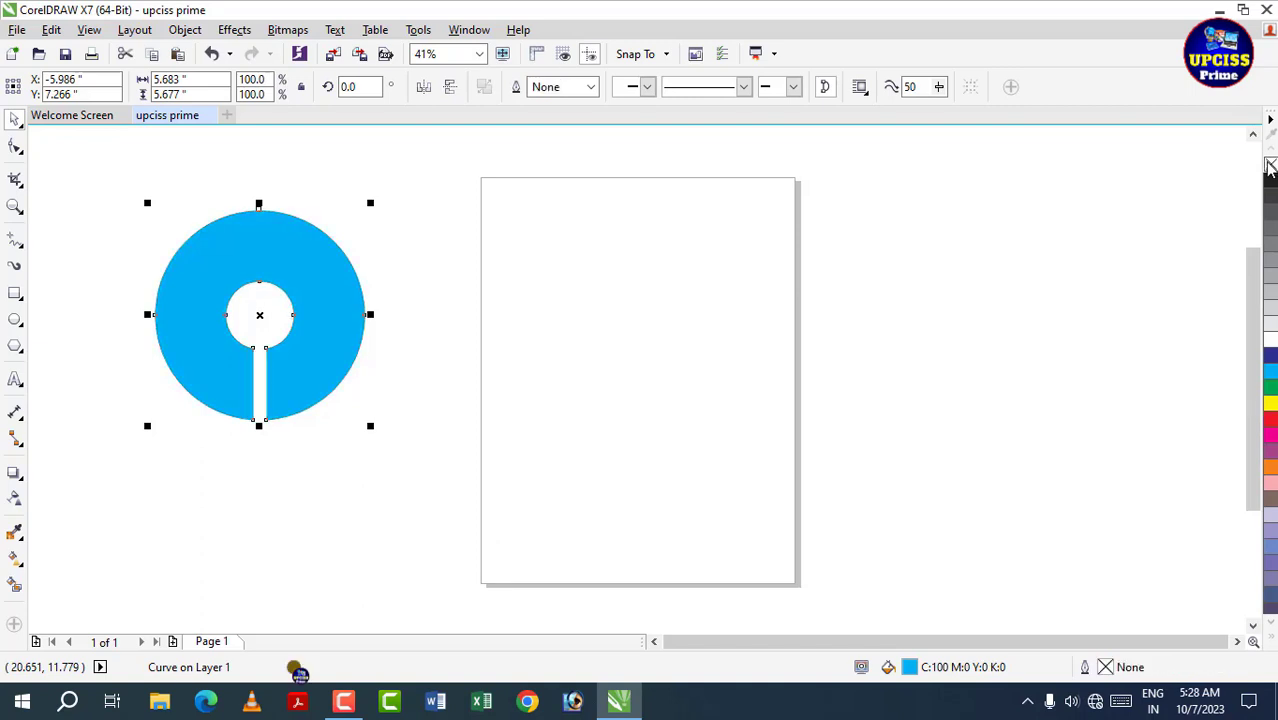
pyautogui.click(565, 367)
pyautogui.click(318, 289)
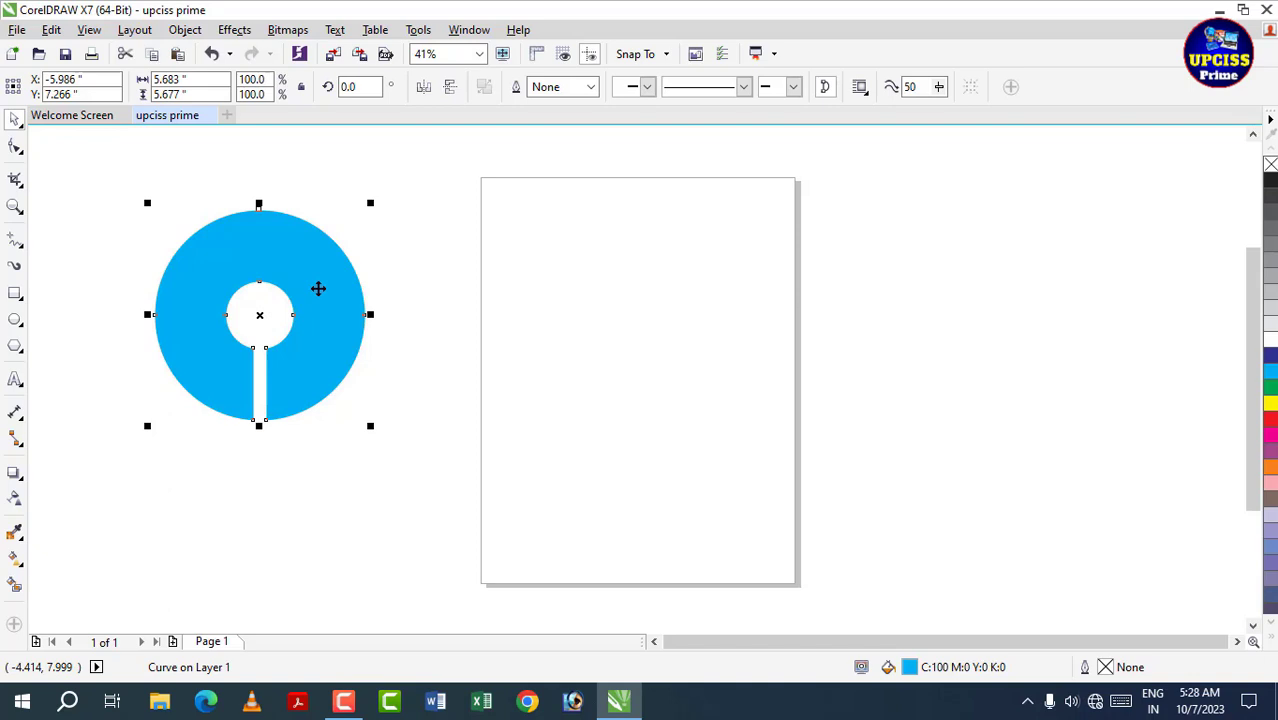
pyautogui.click(579, 305)
# - Draw a tall ellipse about 1.24 by 6.19 inches on the page and move its centre to about X 3.9, Y 6.48 inches
pyautogui.click(16, 320)
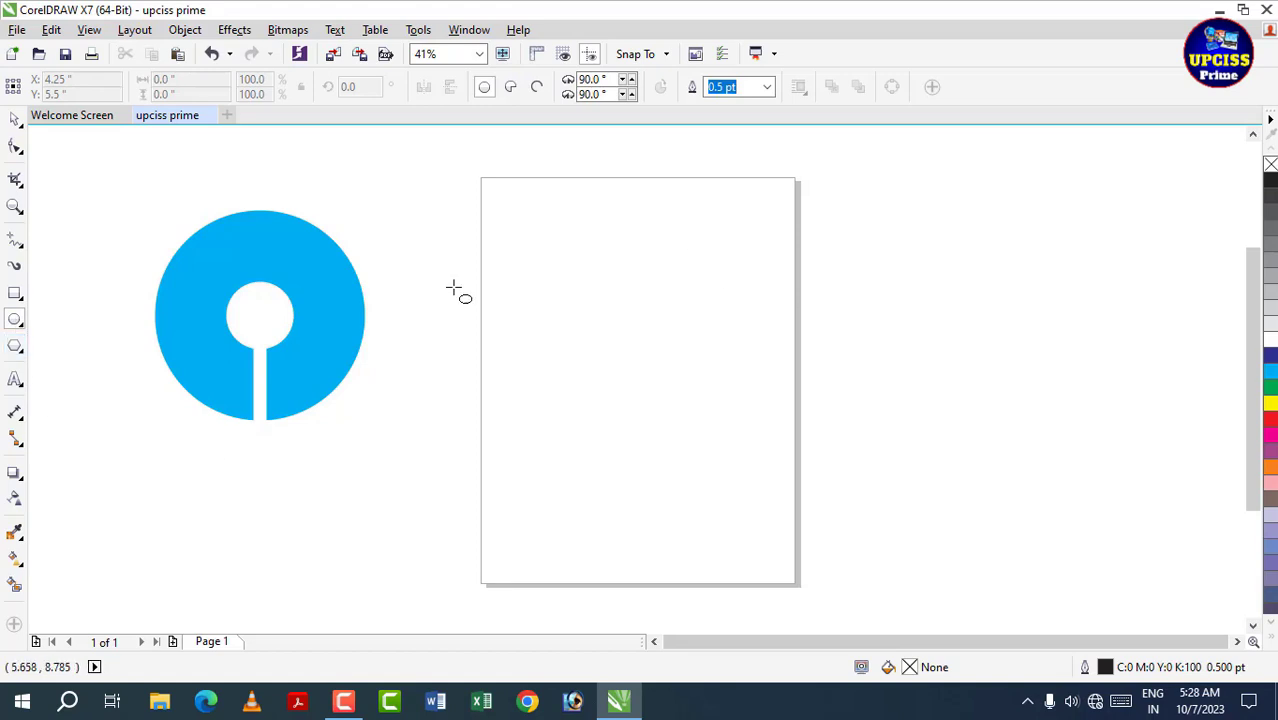
pyautogui.moveTo(587, 216); pyautogui.dragTo(638, 449)
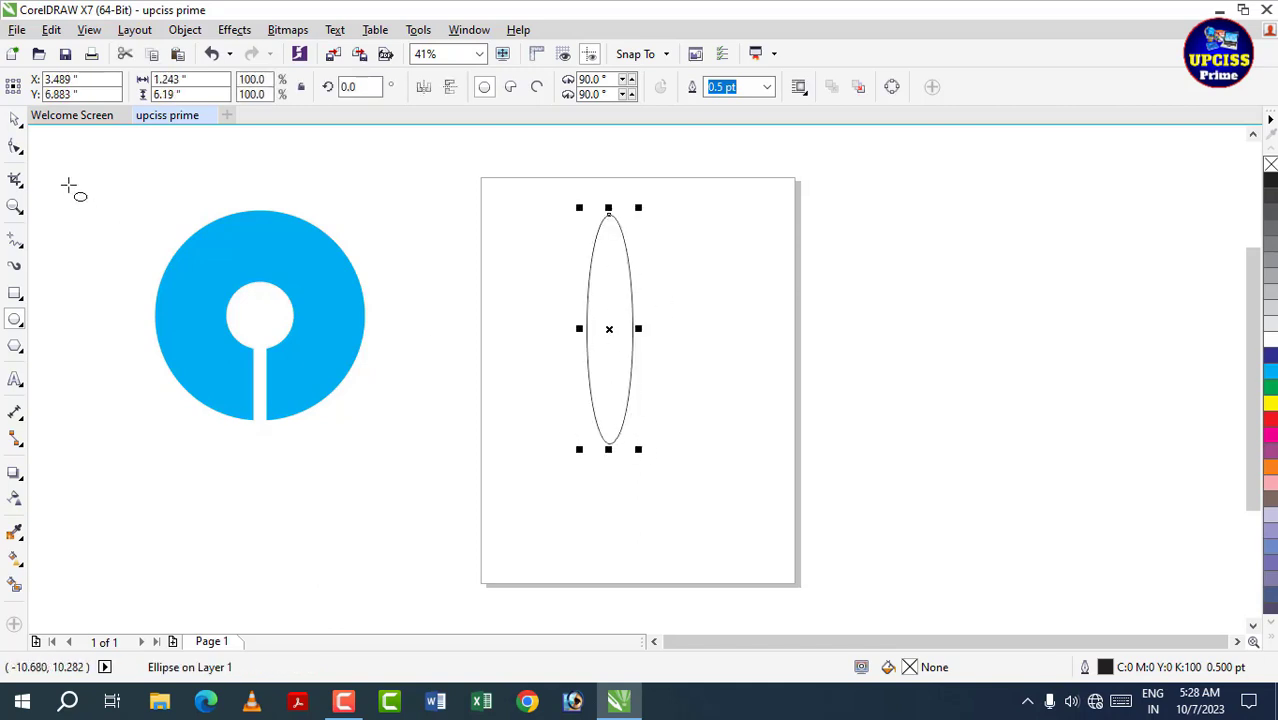
pyautogui.click(13, 121)
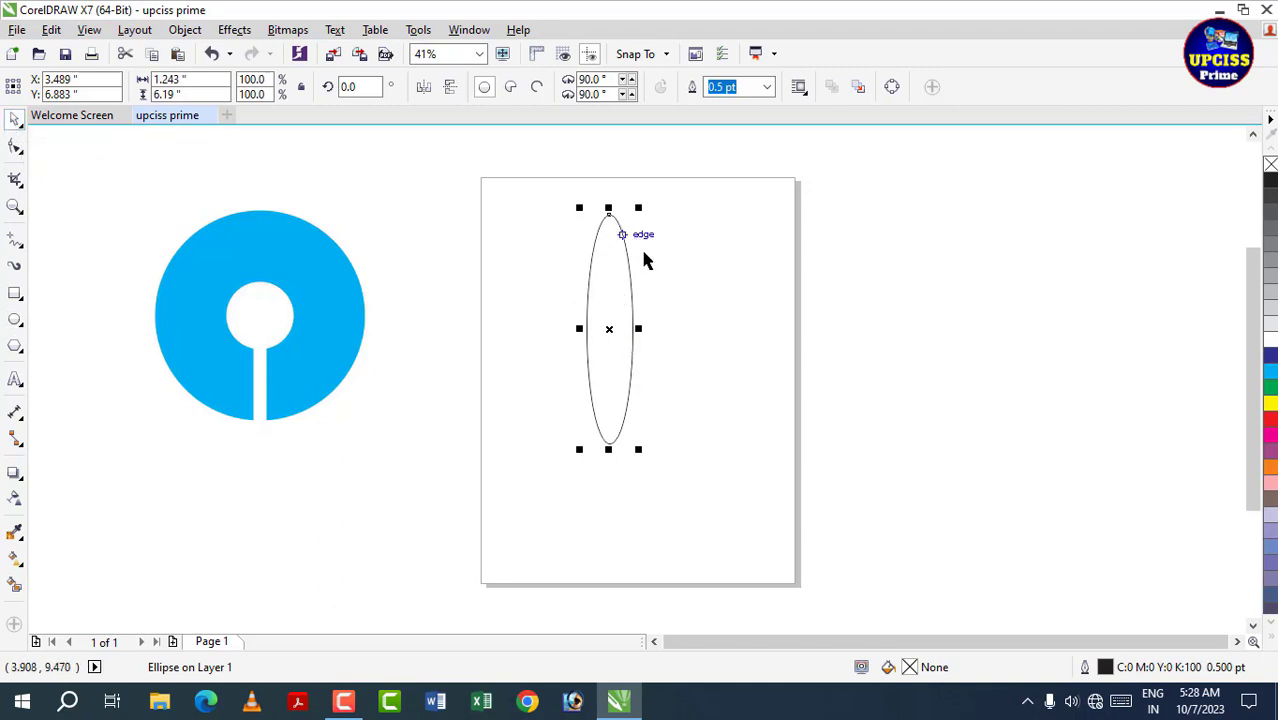
pyautogui.moveTo(602, 277); pyautogui.dragTo(628, 287)
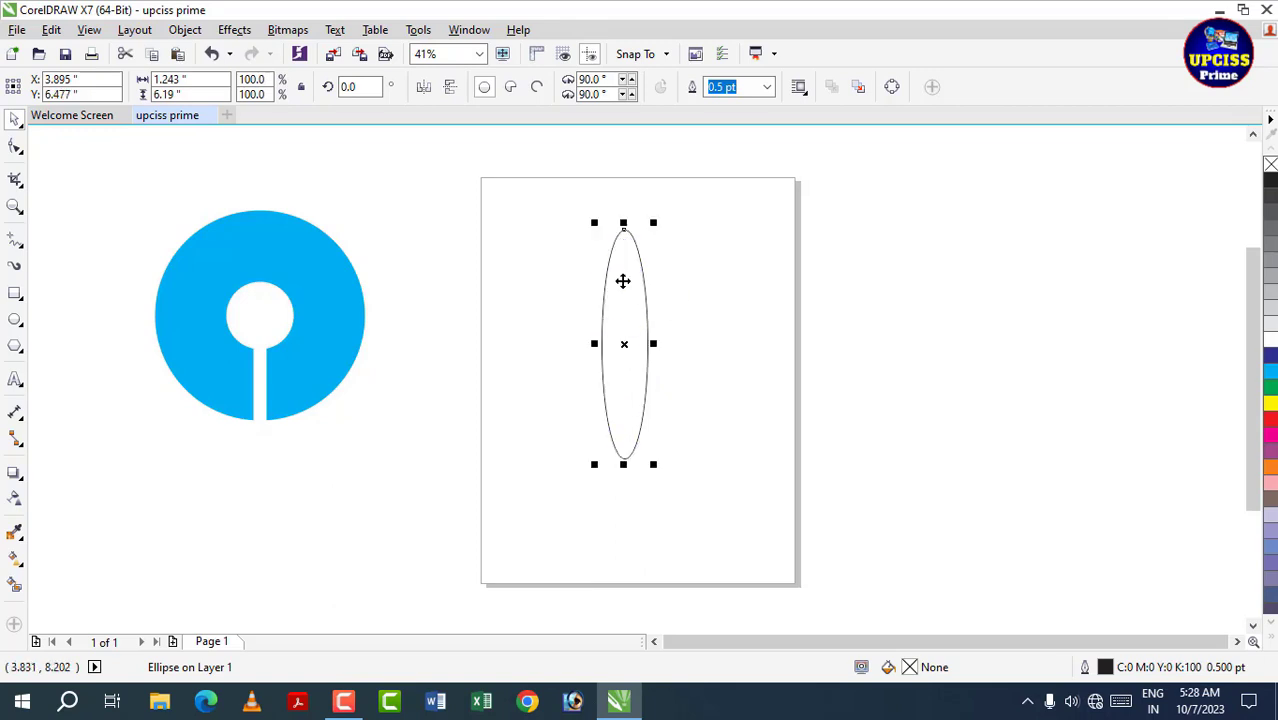
# - Try making rotated copies of the tall ellipse about its centre, and undo them
pyautogui.click(622, 281)
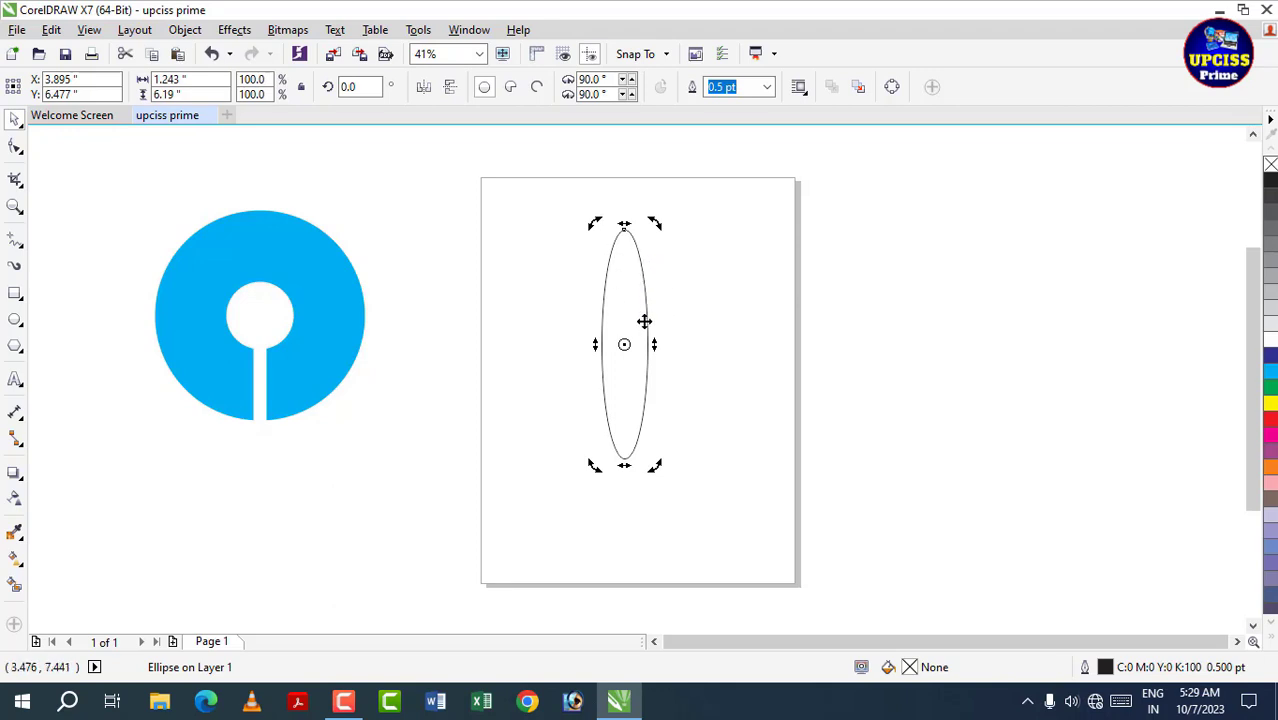
pyautogui.moveTo(653, 220); pyautogui.dragTo(702, 256)
pyautogui.rightClick(701, 254)
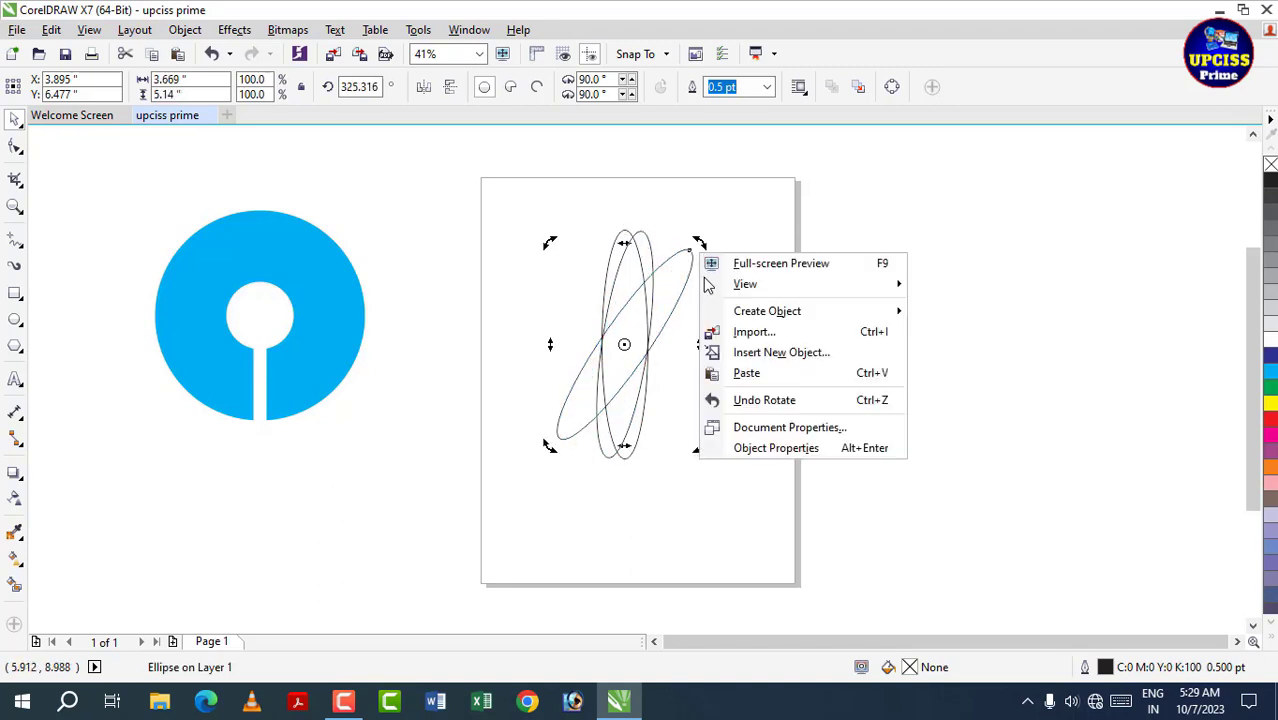
pyautogui.click(728, 236)
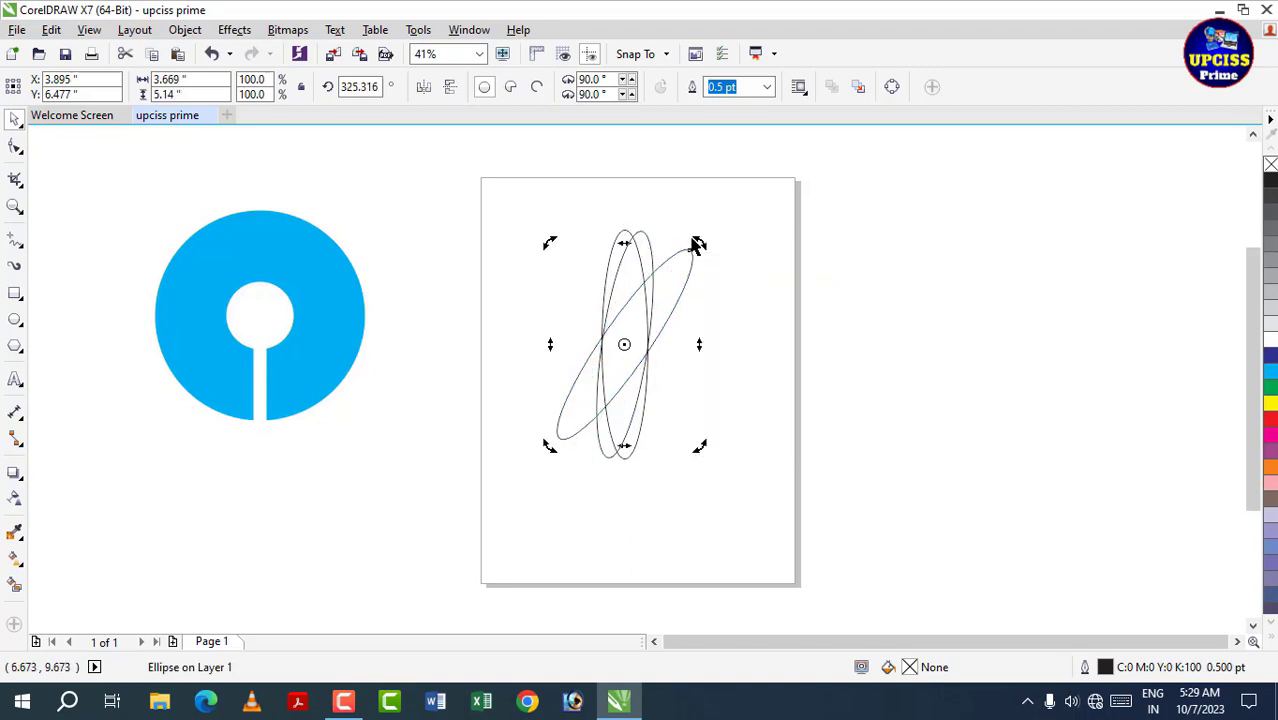
pyautogui.click(652, 314)
pyautogui.hotkey('ctrl', 'z')
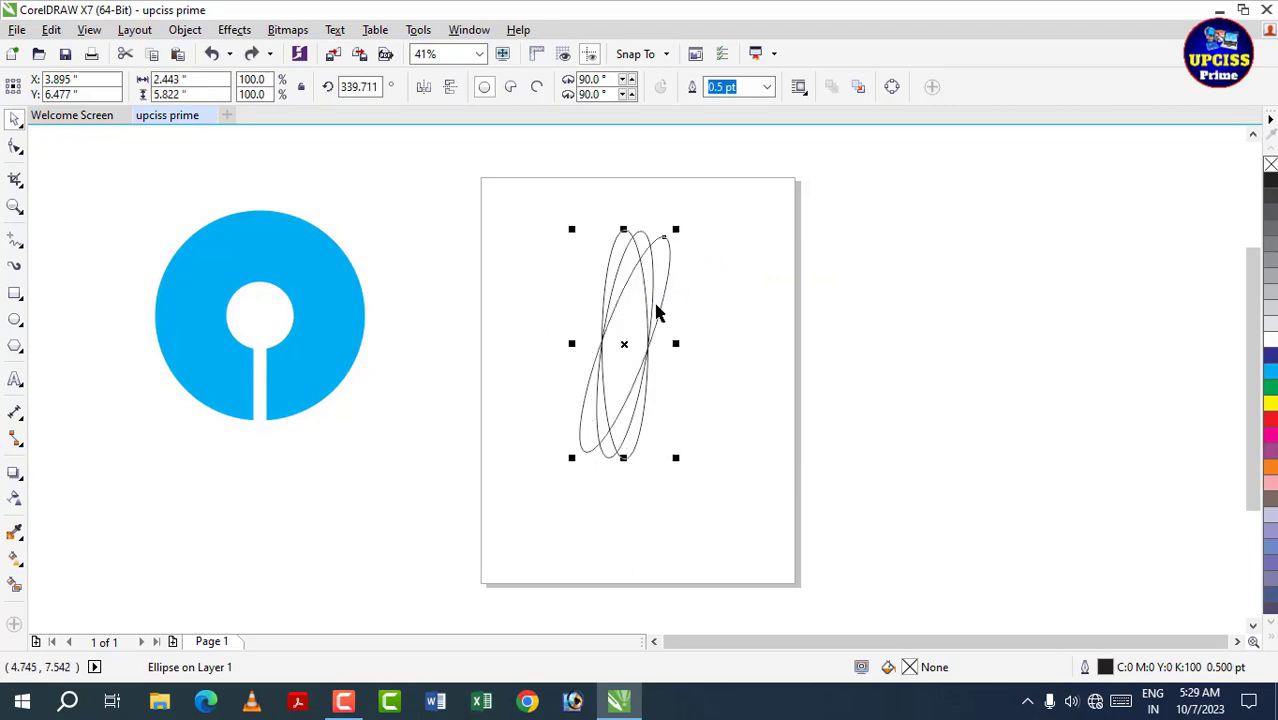
pyautogui.hotkey('ctrl', 'z')
pyautogui.hotkey('ctrl', 'z')
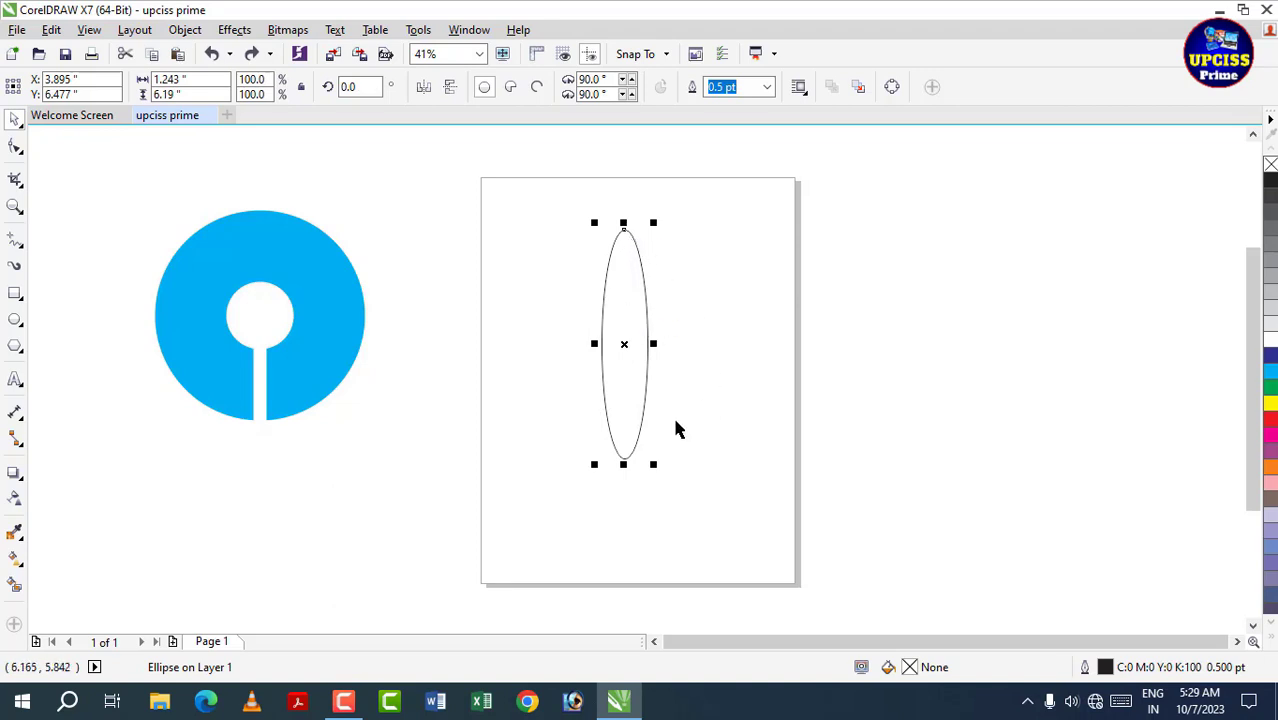
# - Create a copy of the tall ellipse rotated about its centre to about 349 degrees
pyautogui.click(634, 268)
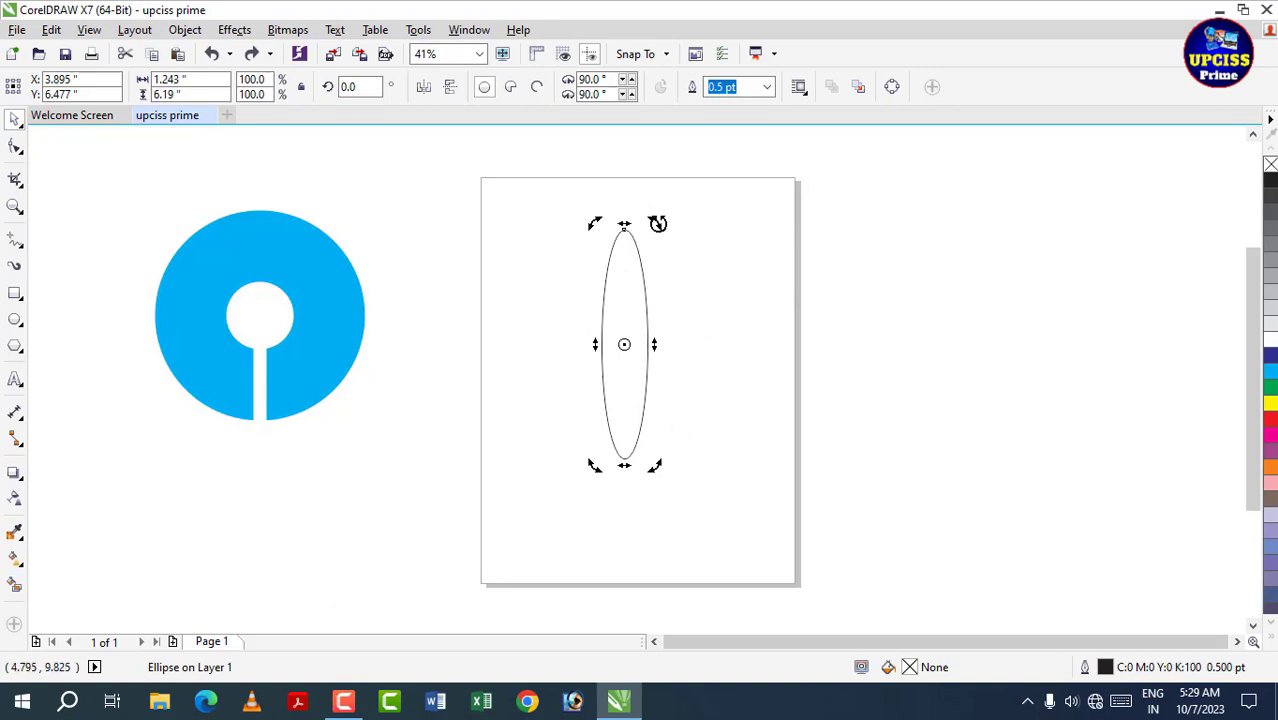
pyautogui.moveTo(657, 223); pyautogui.dragTo(678, 227)
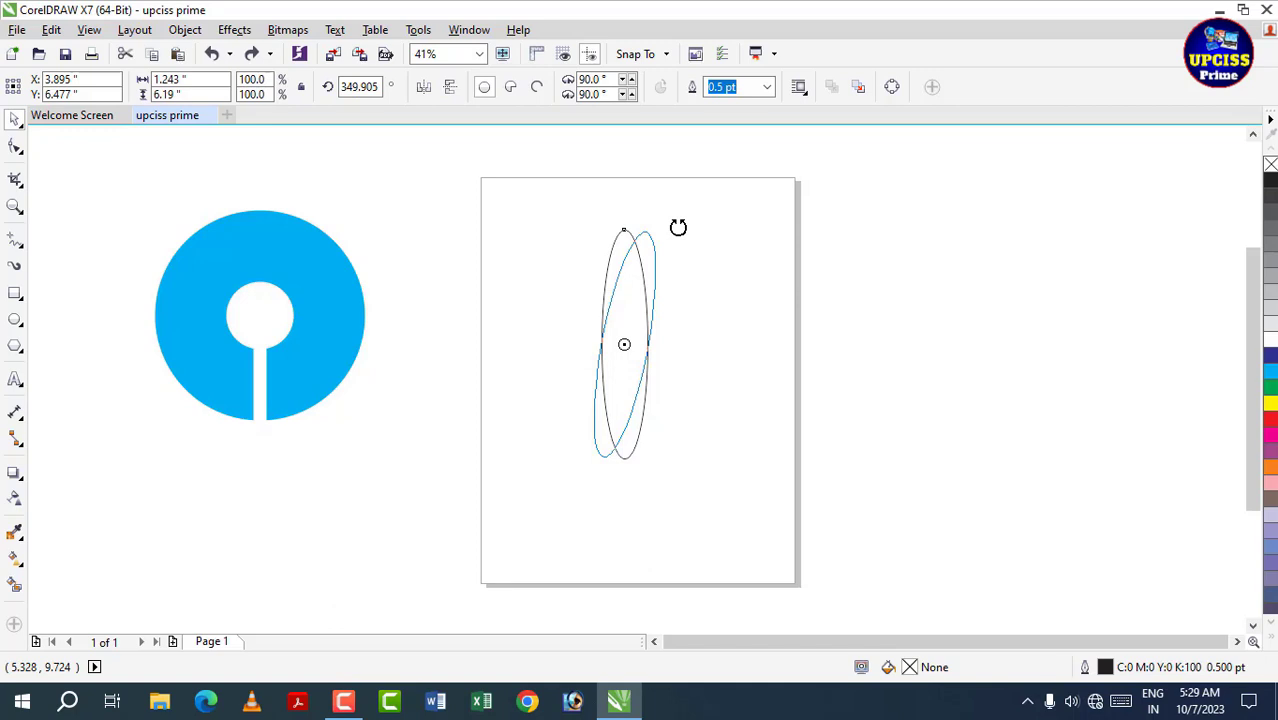
pyautogui.moveTo(678, 227); pyautogui.dragTo(685, 237)
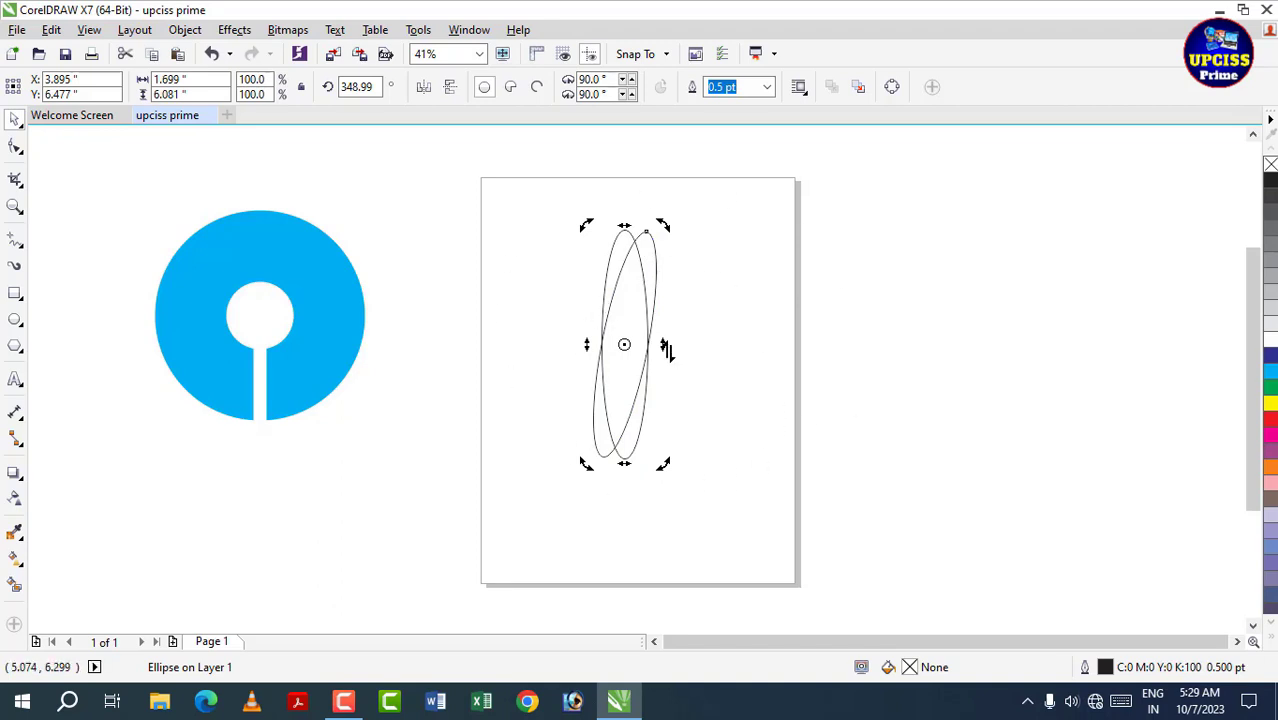
# - Repeat the rotated copy around the centre until the ellipses form a full flower pattern, and undo the surplus last copy
pyautogui.hotkey('ctrl', 'r')
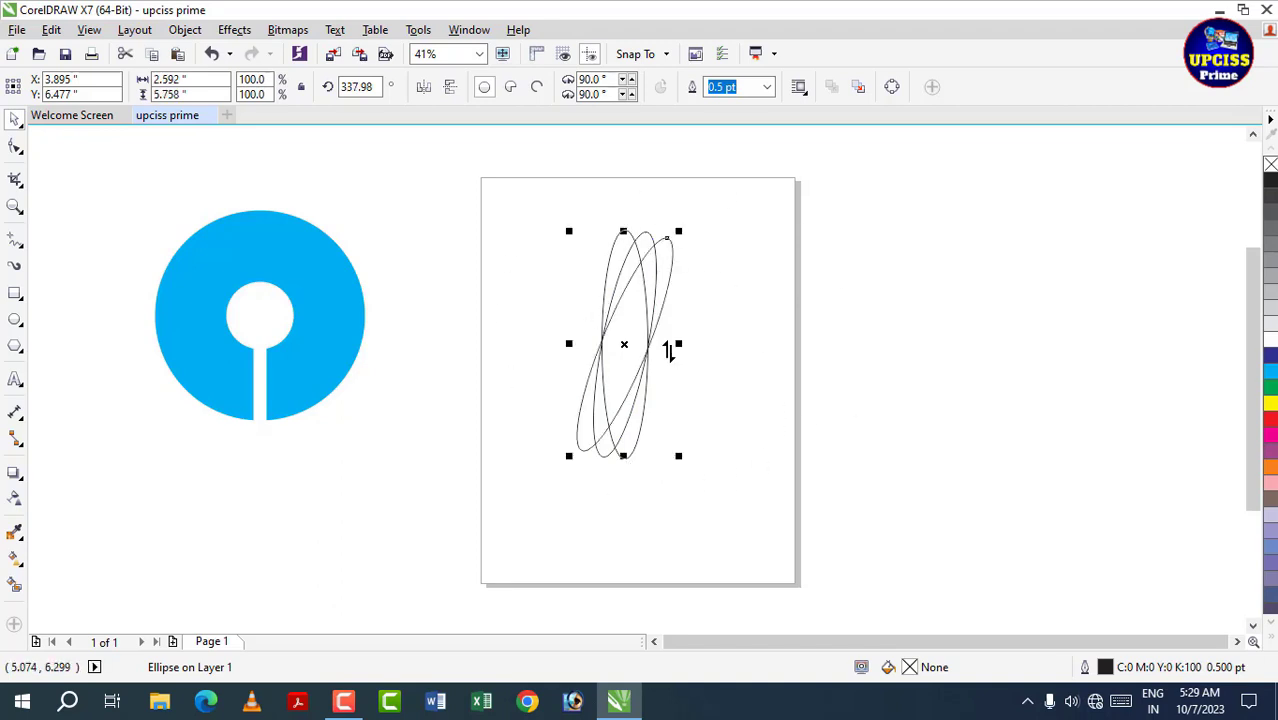
pyautogui.hotkey('ctrl', 'r')
pyautogui.hotkey('ctrl', 'r')
pyautogui.hotkey('ctrl', 'r')
pyautogui.hotkey('ctrl', 'r')
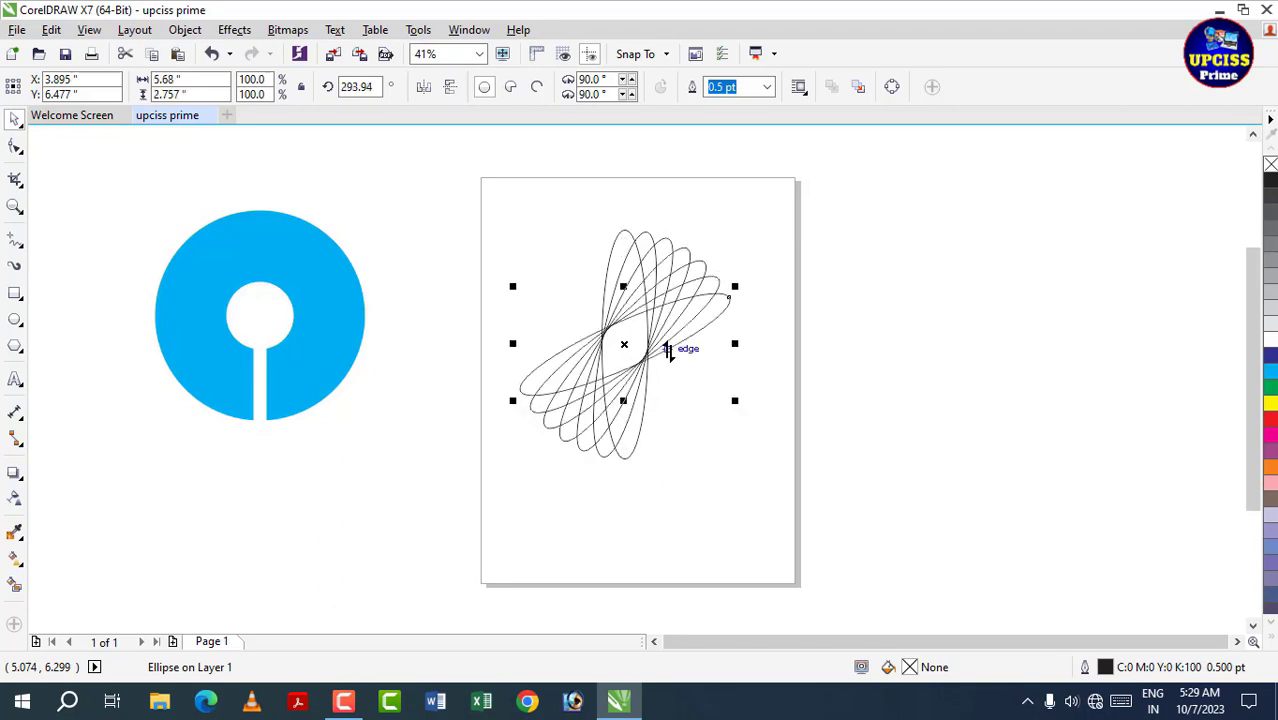
pyautogui.hotkey('ctrl', 'r')
pyautogui.hotkey('ctrl', 'r')
pyautogui.hotkey('ctrl', 'r')
pyautogui.hotkey('ctrl', 'r')
pyautogui.hotkey('ctrl', 'r')
pyautogui.hotkey('ctrl', 'r')
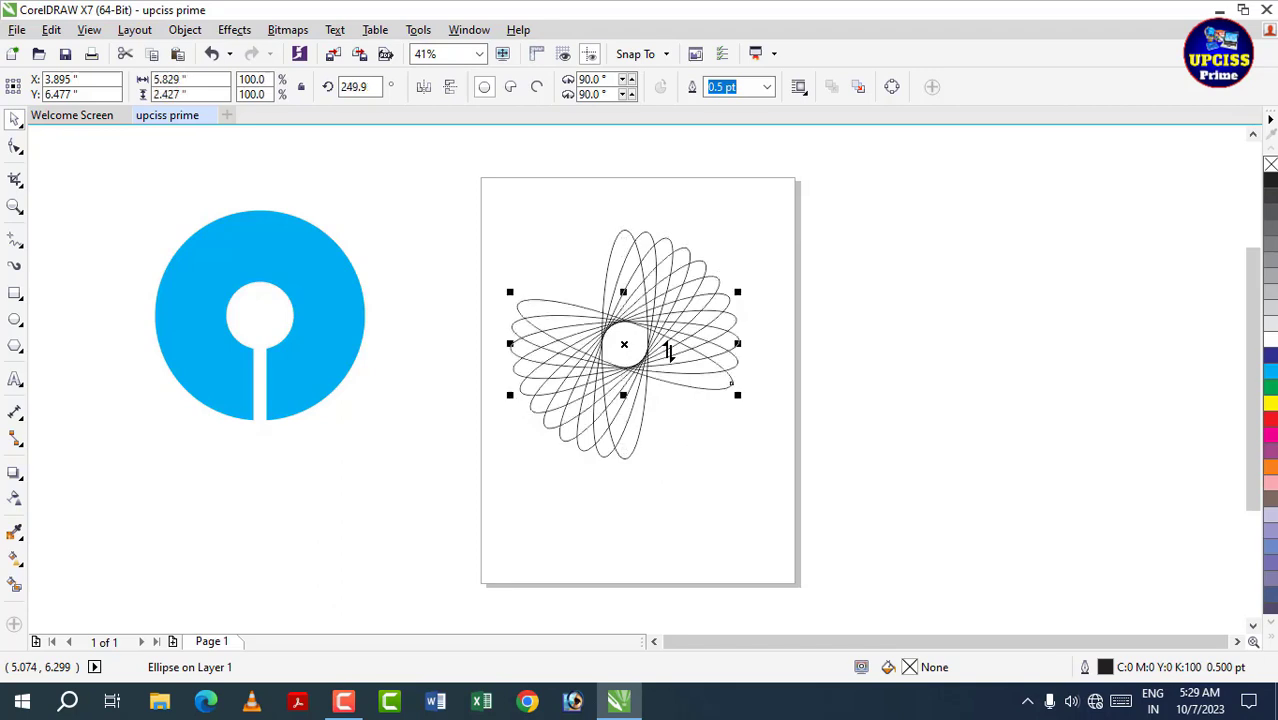
pyautogui.hotkey('ctrl', 'r')
pyautogui.hotkey('ctrl', 'r')
pyautogui.hotkey('ctrl', 'r')
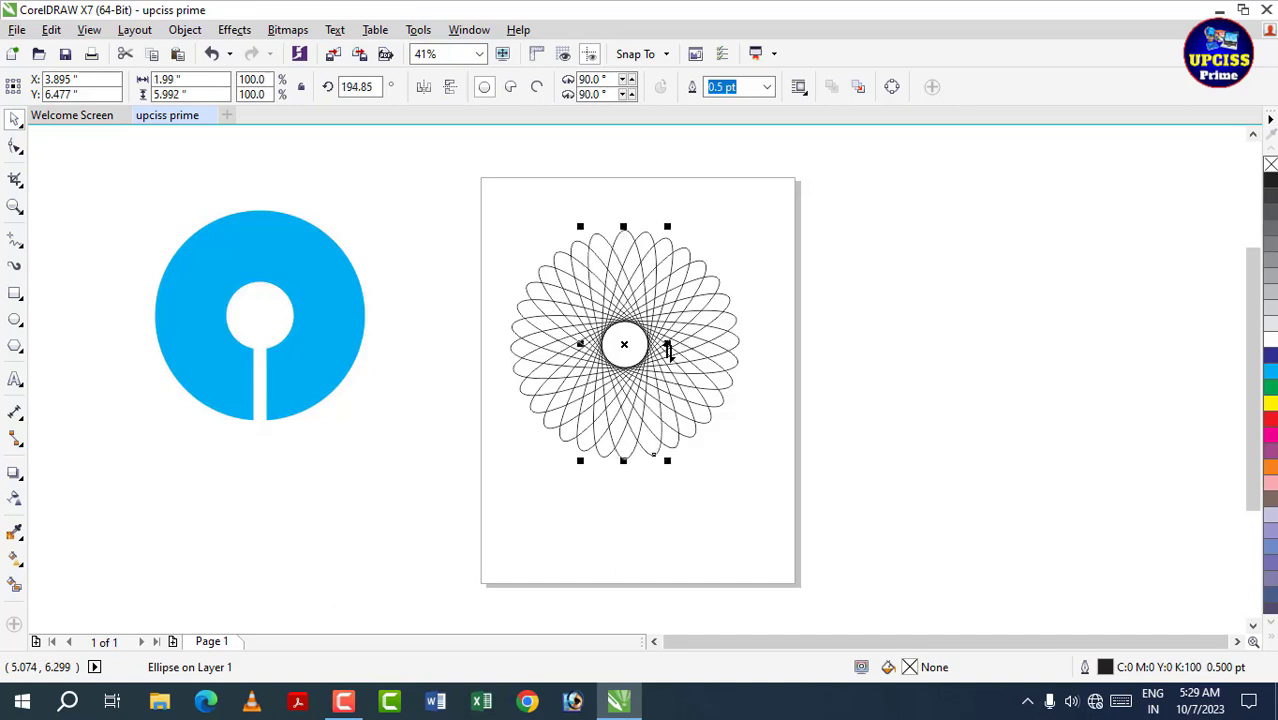
pyautogui.hotkey('ctrl', 'r')
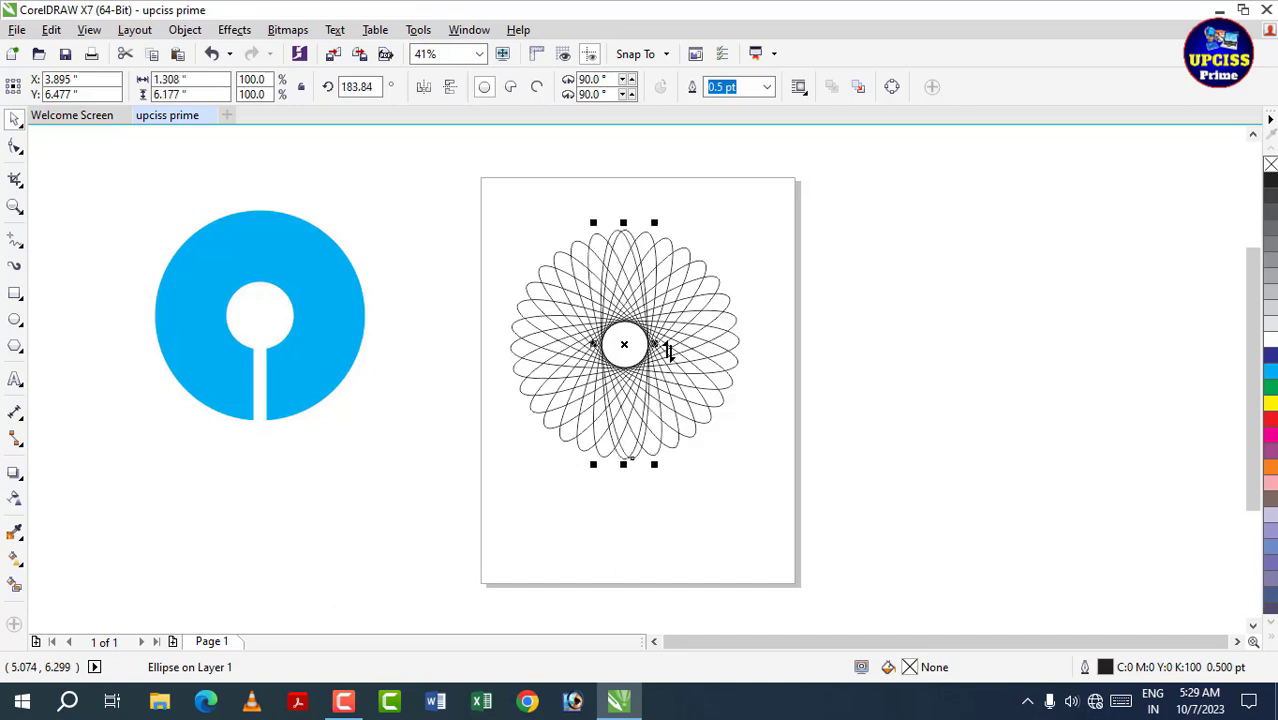
pyautogui.click(754, 320)
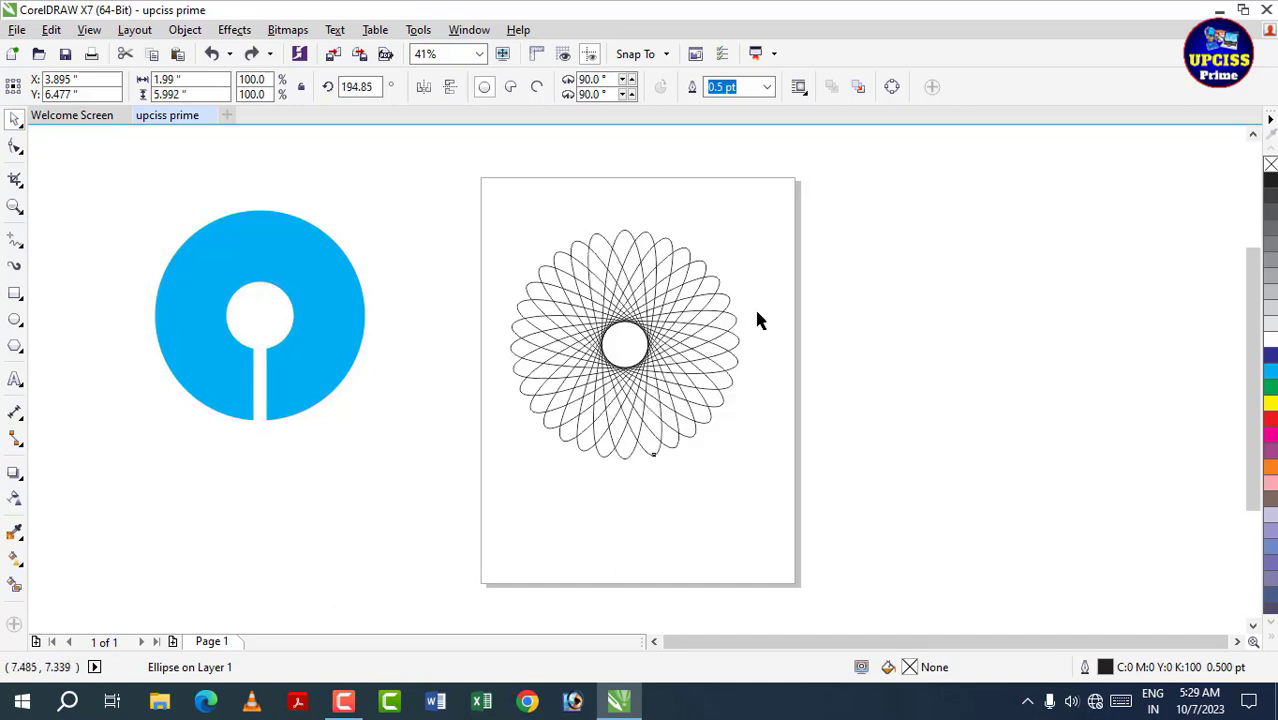
# - Select all the rotated ellipses of the flower pattern on the page and group them
pyautogui.moveTo(476, 188); pyautogui.dragTo(783, 521)
pyautogui.click(615, 341)
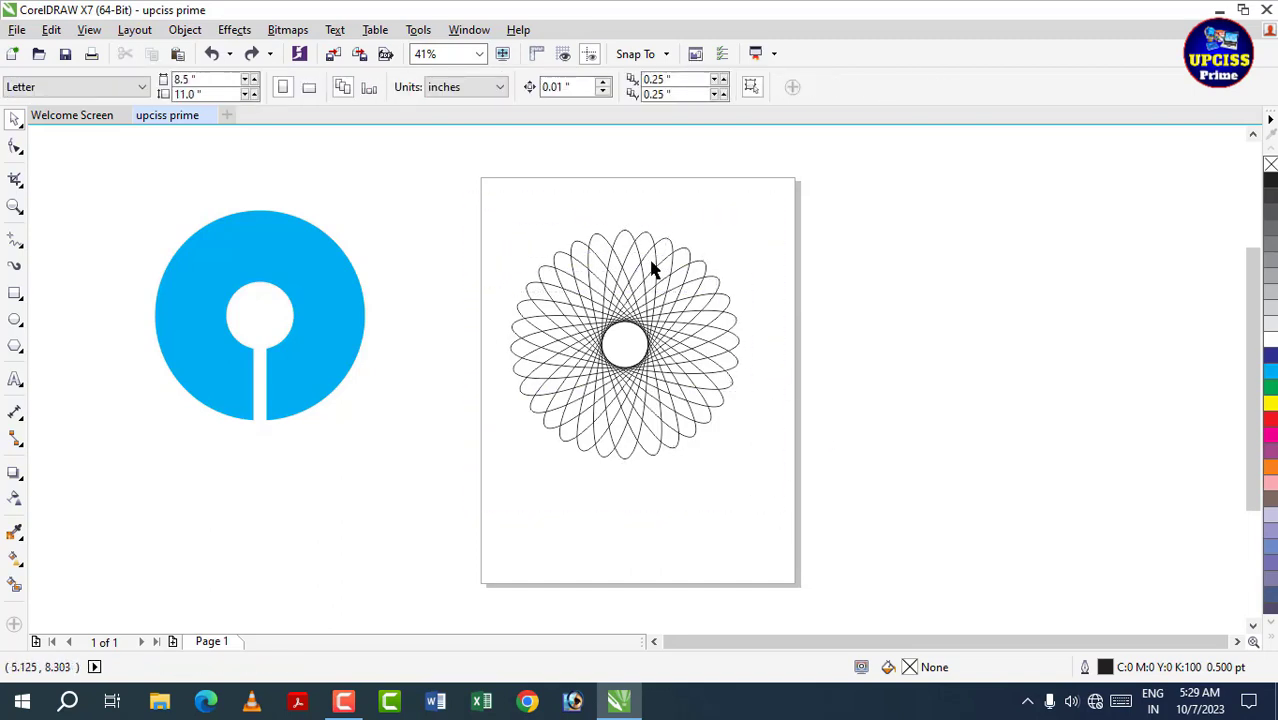
pyautogui.click(628, 240)
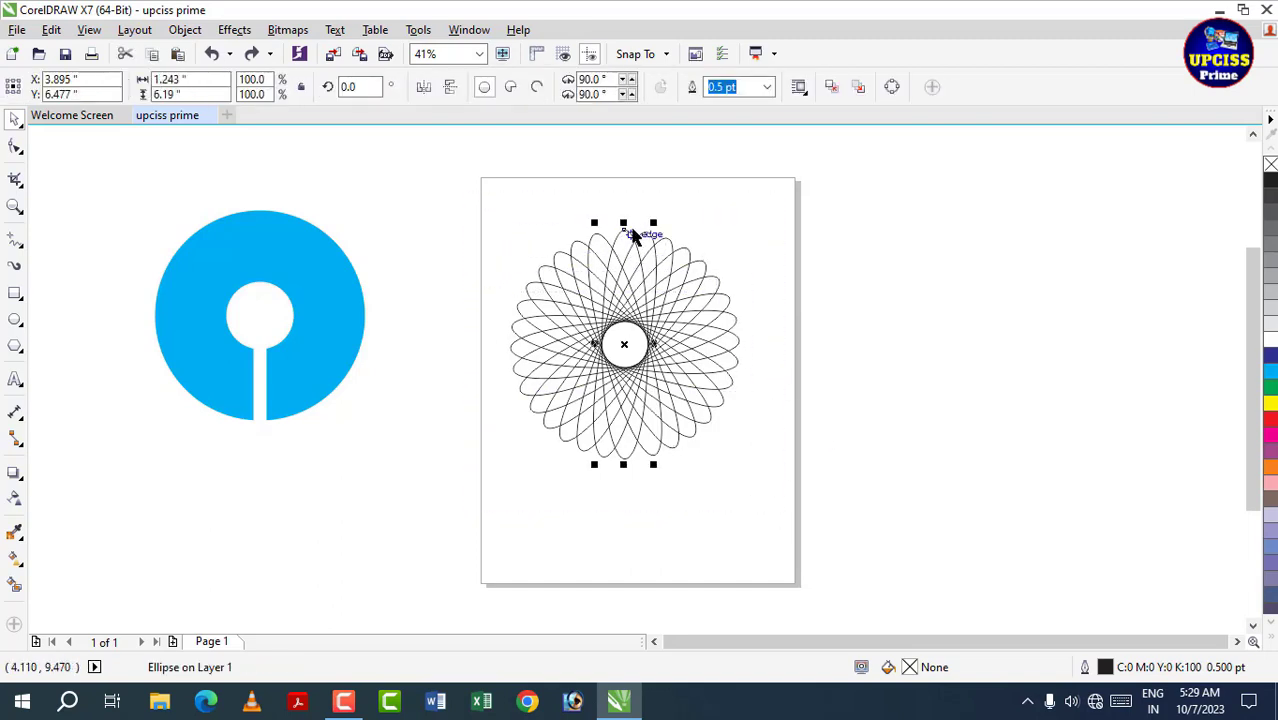
pyautogui.click(740, 363)
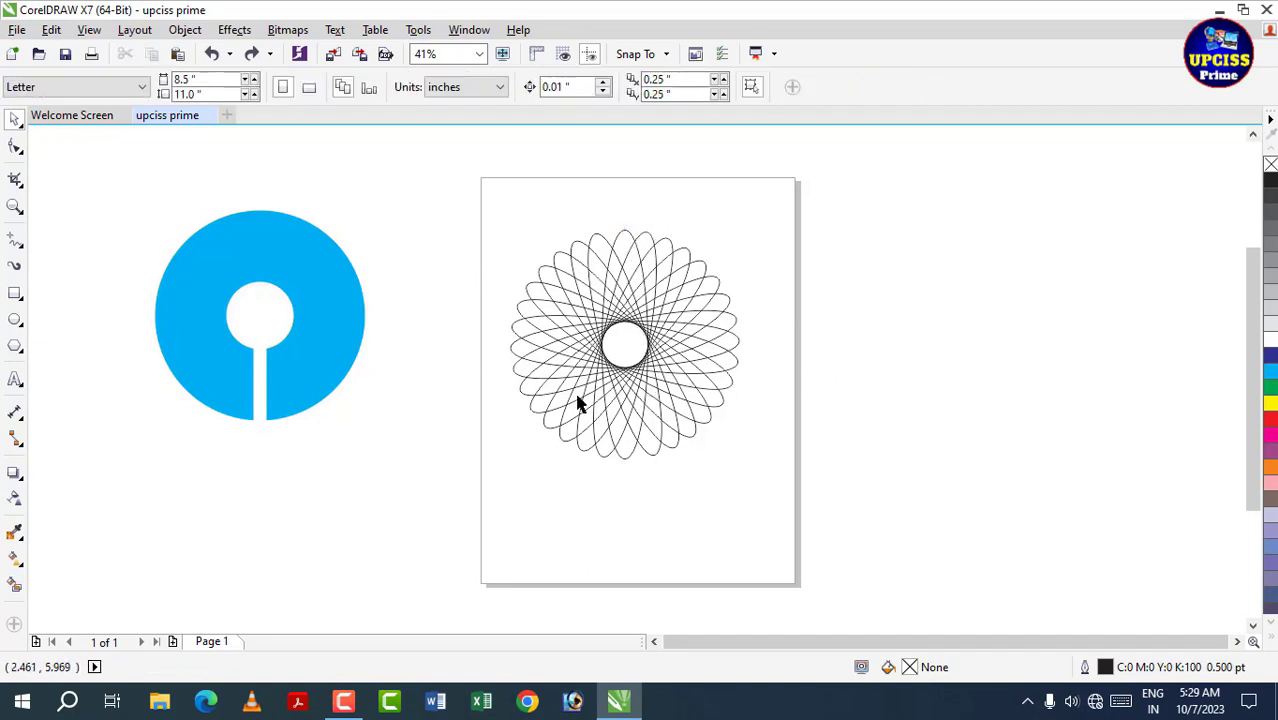
pyautogui.moveTo(436, 186); pyautogui.dragTo(794, 501)
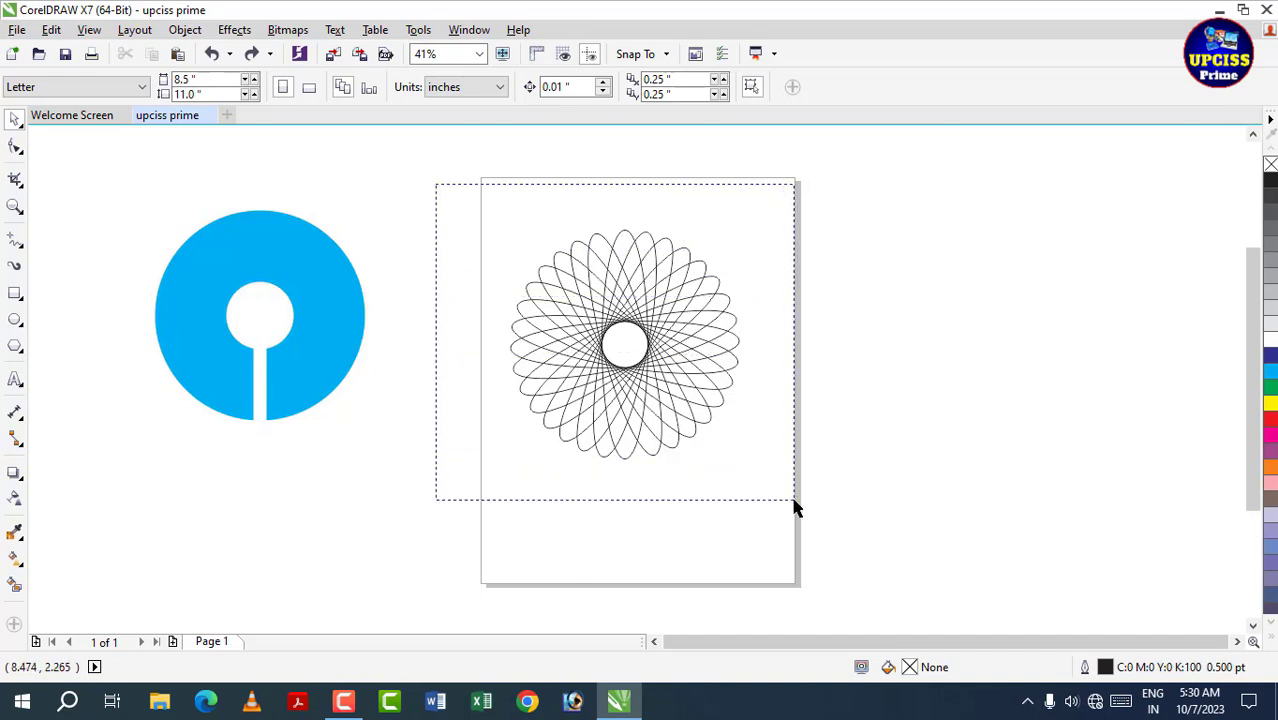
pyautogui.moveTo(794, 507); pyautogui.dragTo(794, 507)
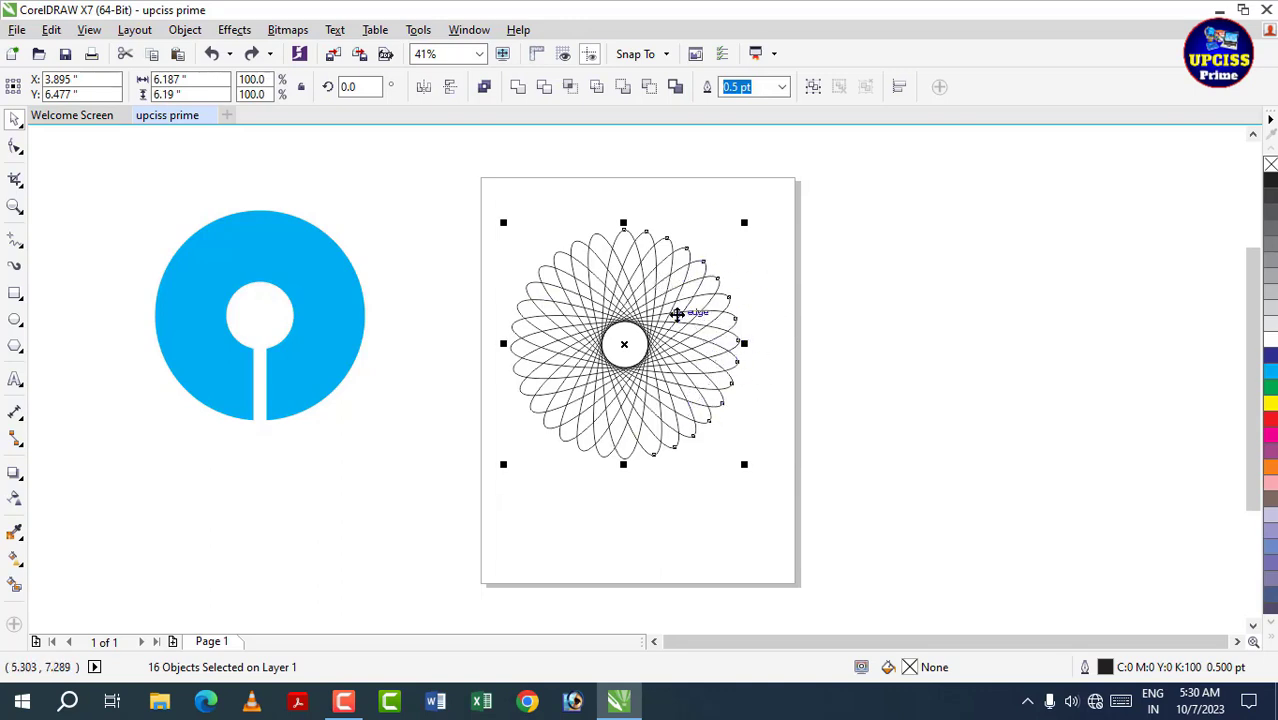
pyautogui.hotkey('ctrl', 'g')
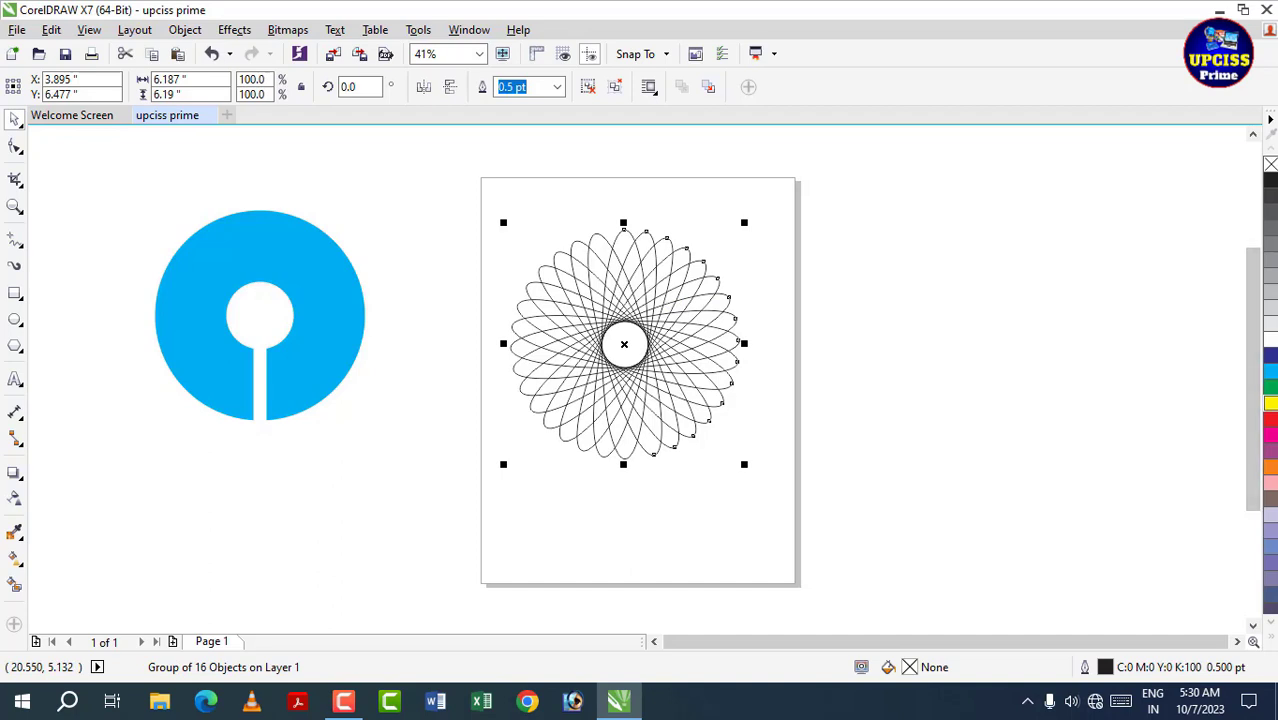
# - Give the flower group no fill and a red outline, and move it beside the page to about X 15.8, Y 8.8 inches
pyautogui.click(1271, 402)
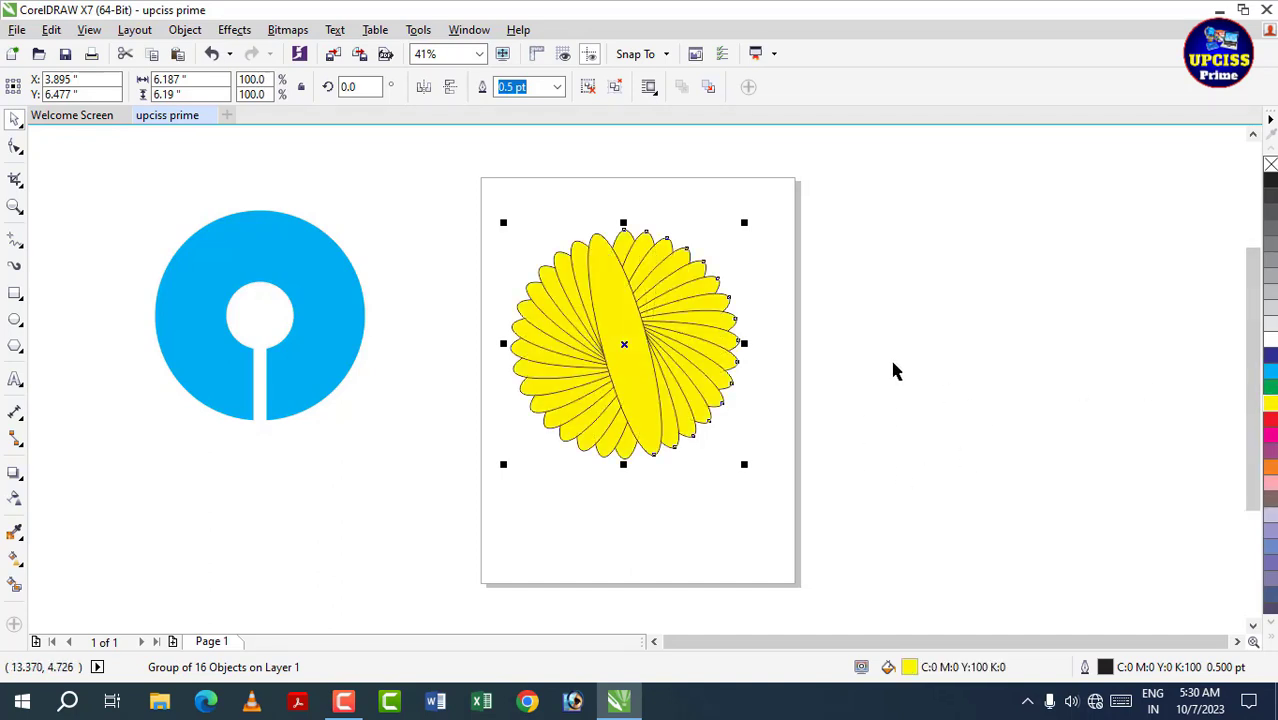
pyautogui.click(1270, 165)
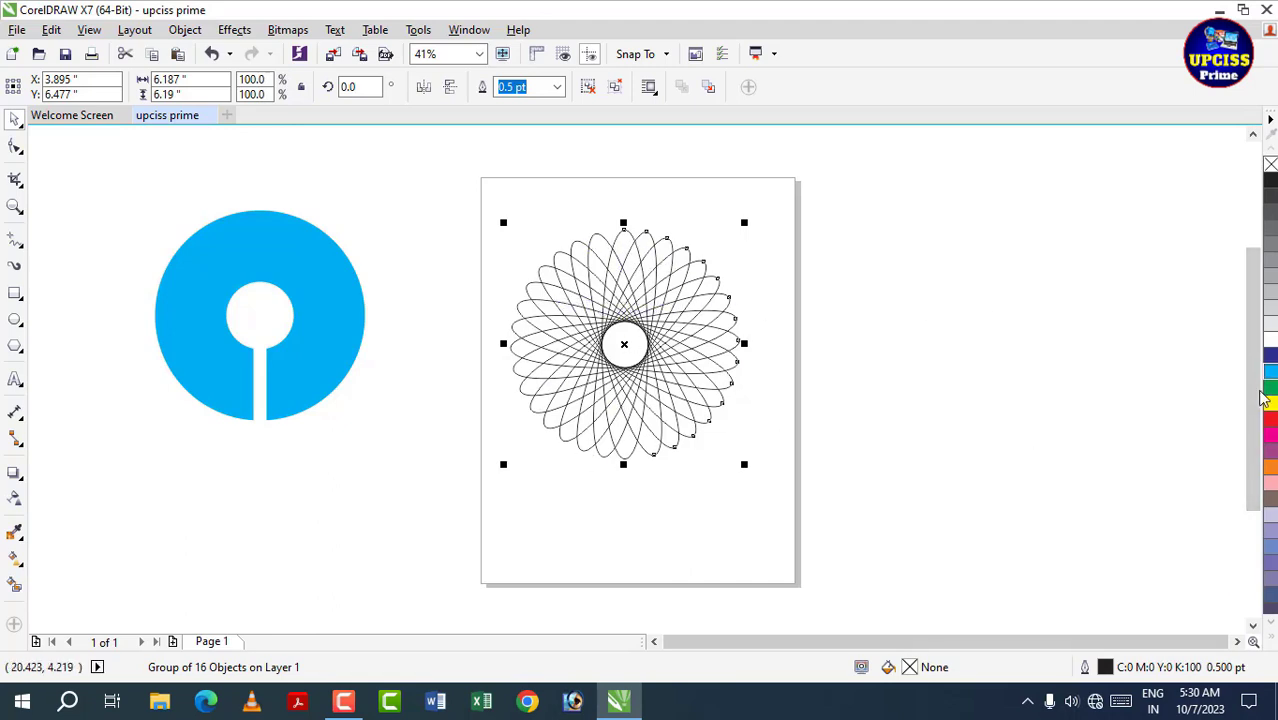
pyautogui.rightClick(1264, 427)
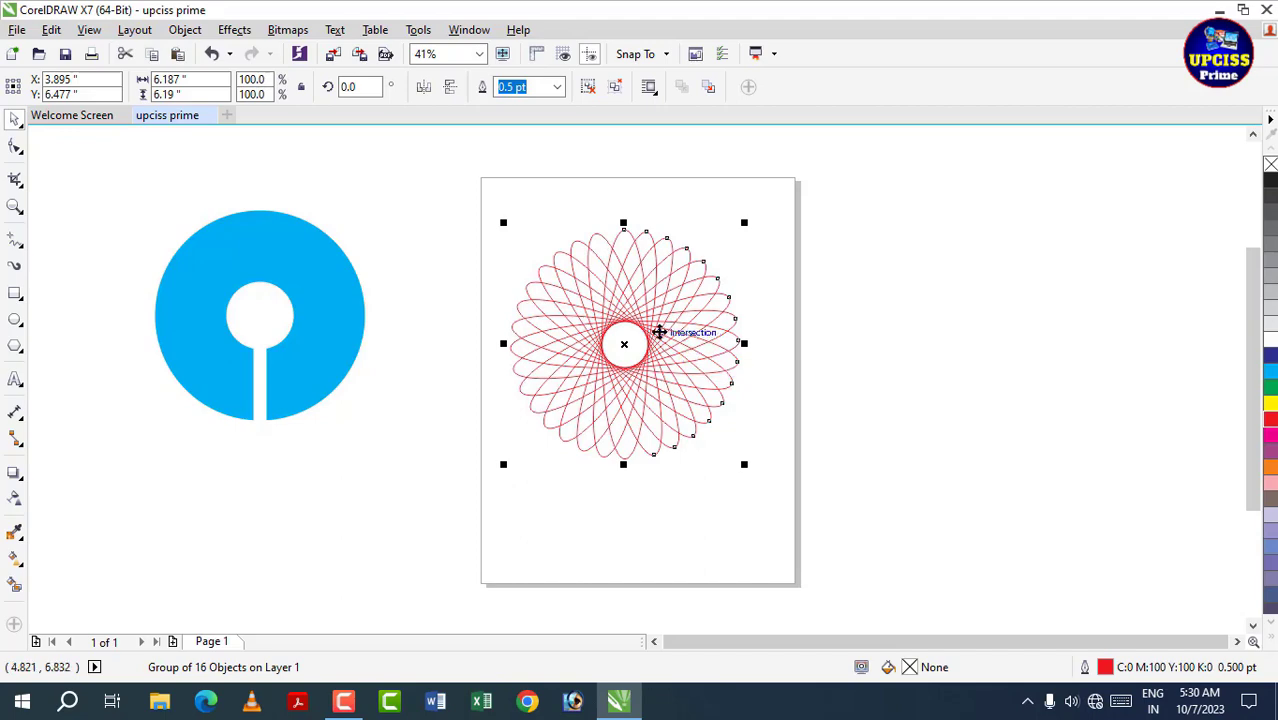
pyautogui.moveTo(613, 293); pyautogui.dragTo(1053, 209)
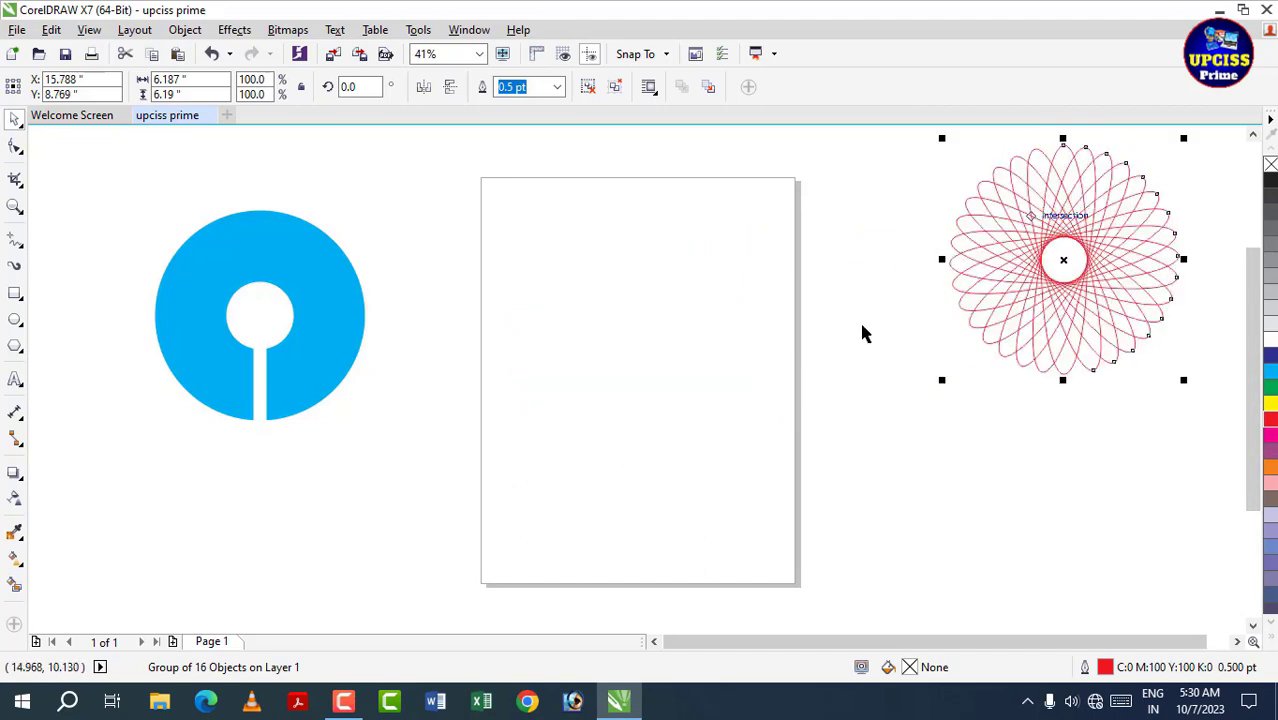
pyautogui.click(961, 470)
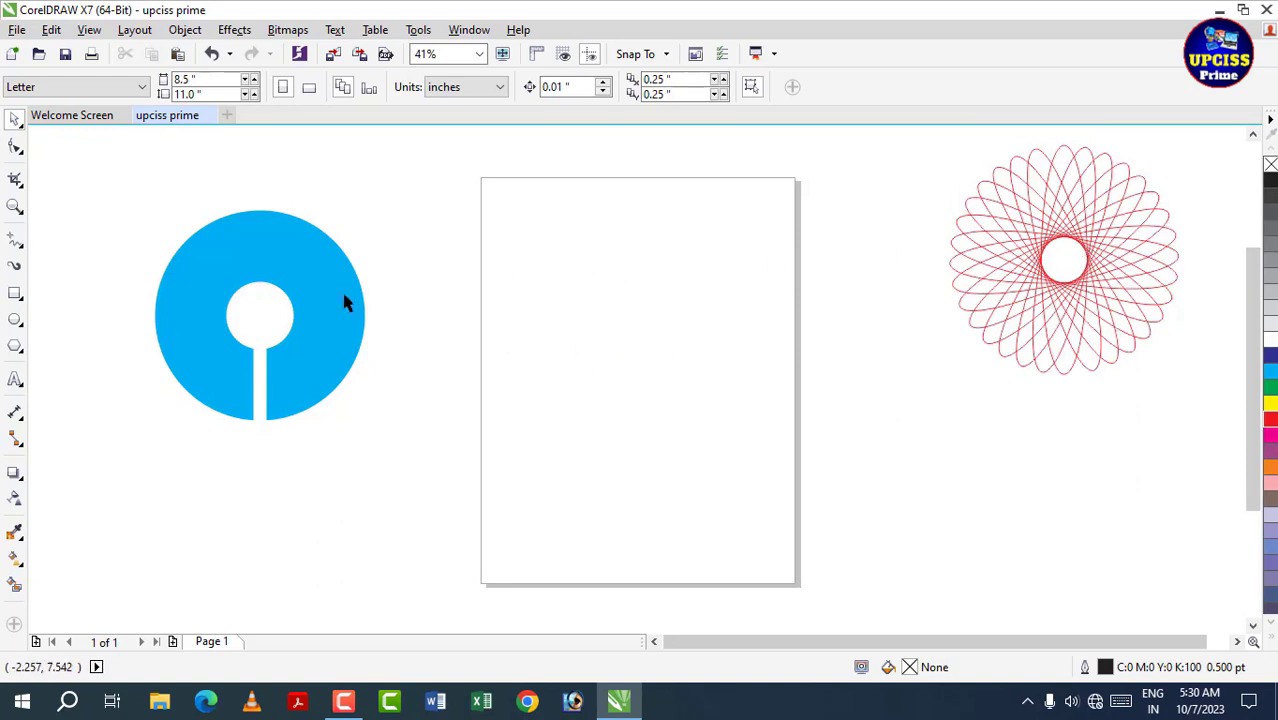
# - Draw a circle about 6.82 inches across on the page and move its centre to about X 4.28, Y 6.74 inches
pyautogui.click(16, 320)
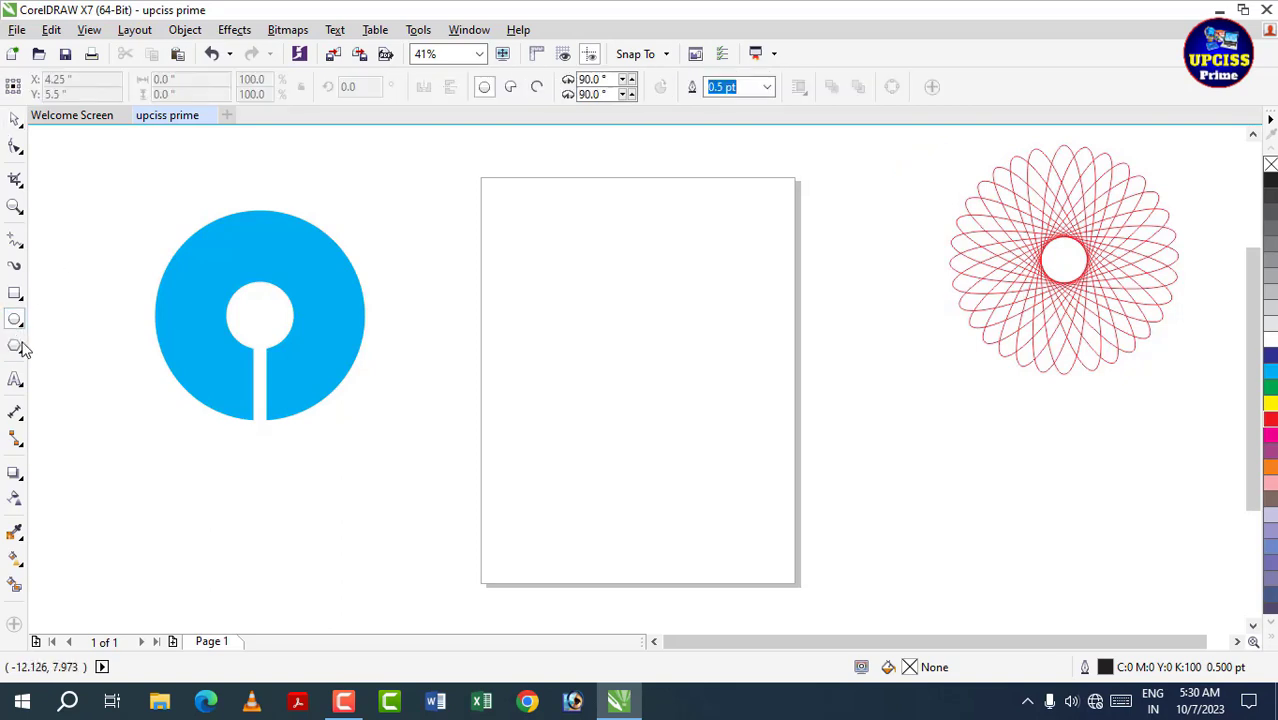
pyautogui.moveTo(532, 232); pyautogui.dragTo(790, 466)
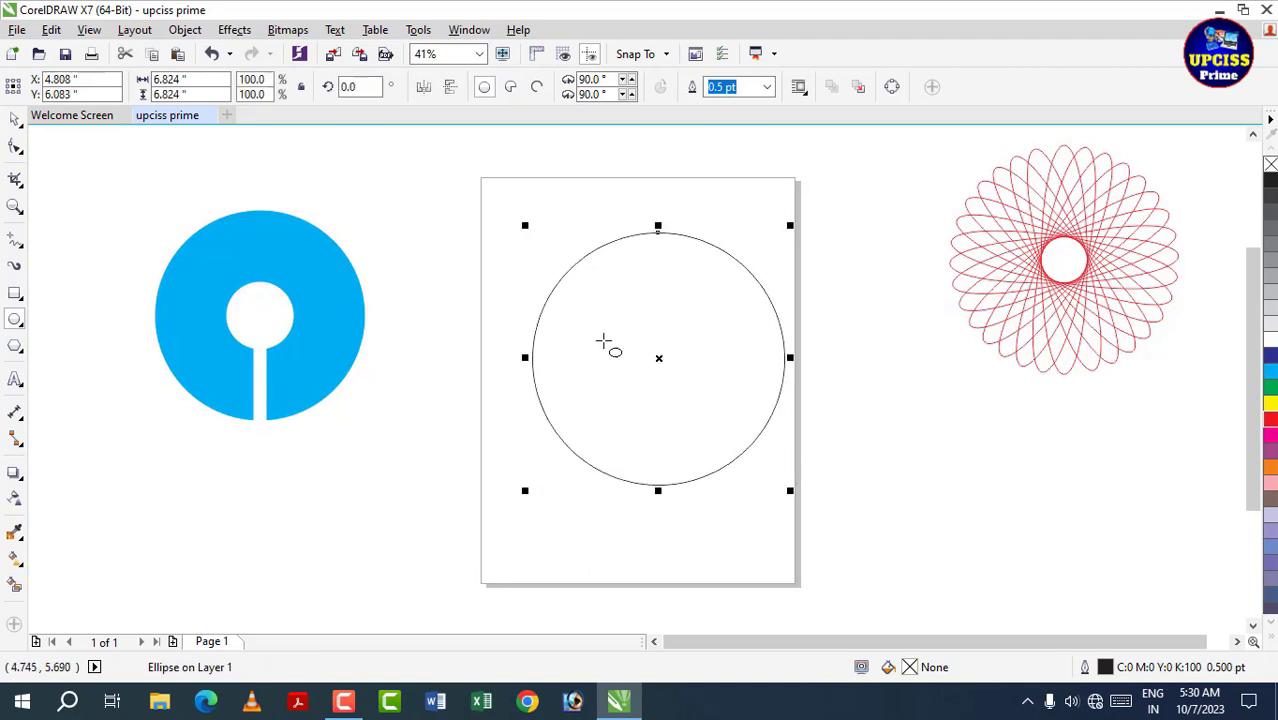
pyautogui.click(15, 120)
pyautogui.moveTo(654, 337); pyautogui.dragTo(638, 319)
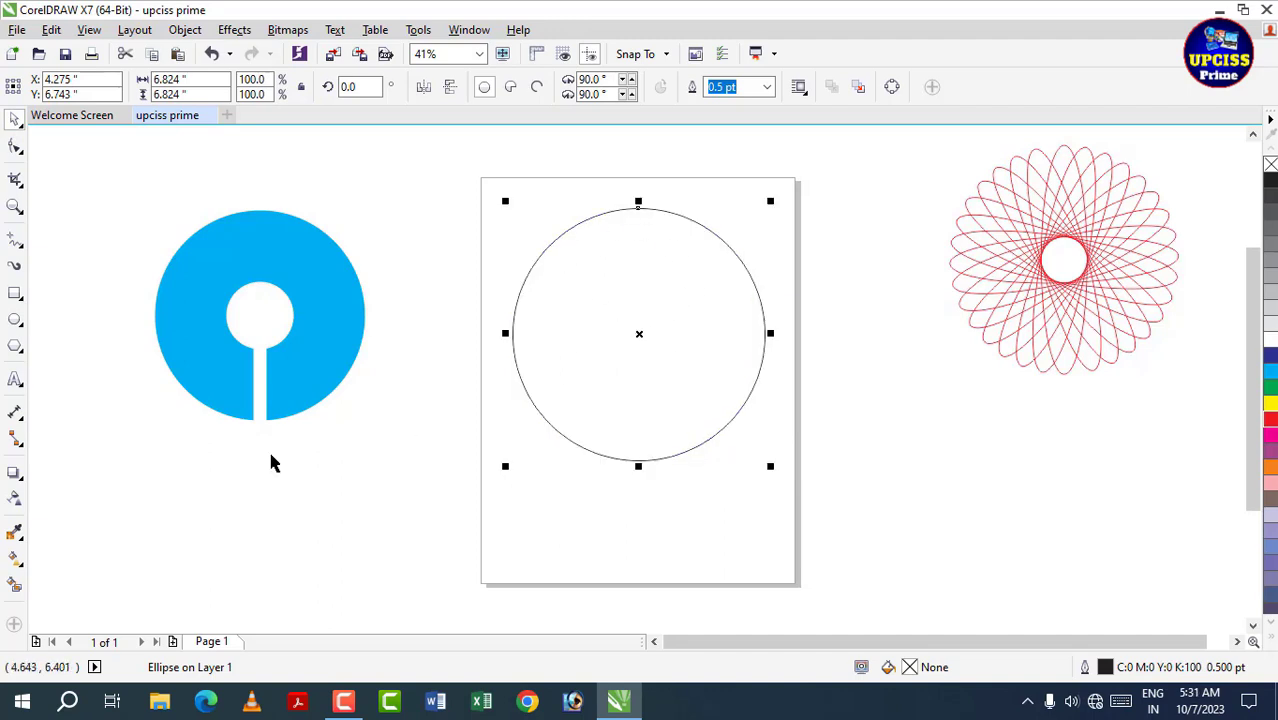
# - Apply a black-and-white fountain fill to the circle with the Interactive Fill tool and change it to the elliptical type
pyautogui.click(15, 566)
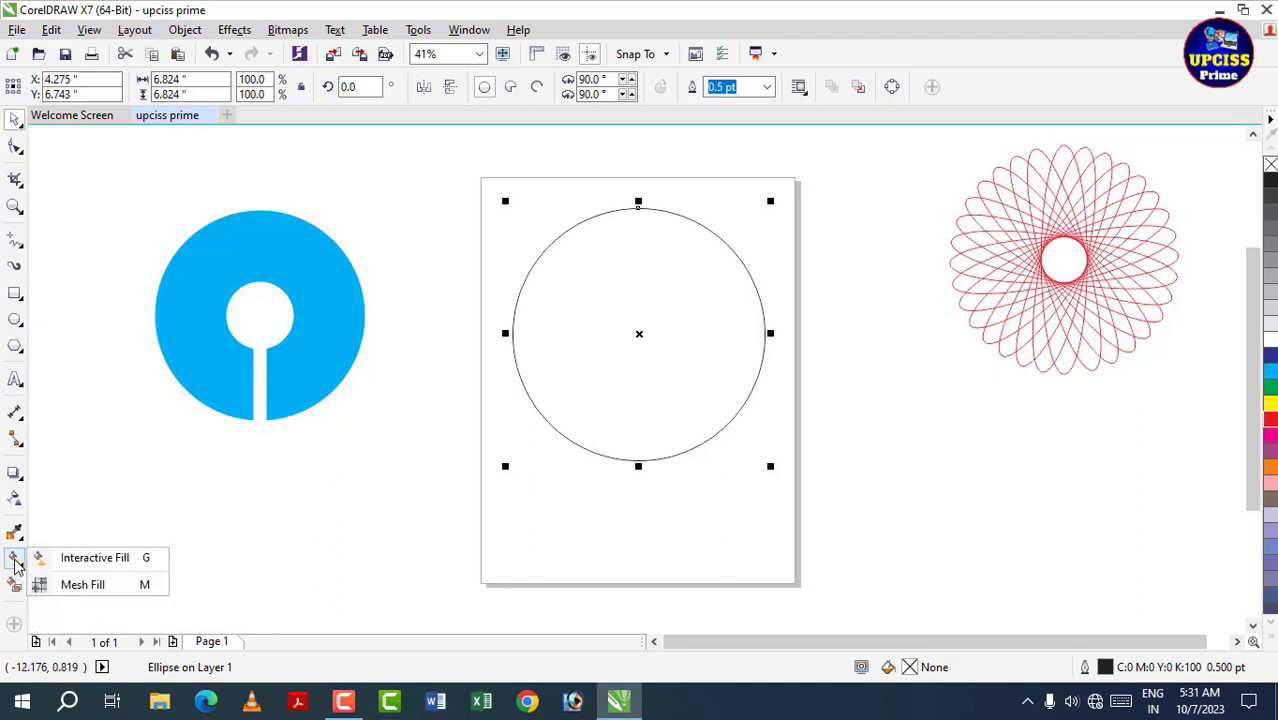
pyautogui.click(95, 557)
pyautogui.moveTo(420, 153); pyautogui.dragTo(678, 377)
pyautogui.moveTo(420, 153); pyautogui.dragTo(516, 242)
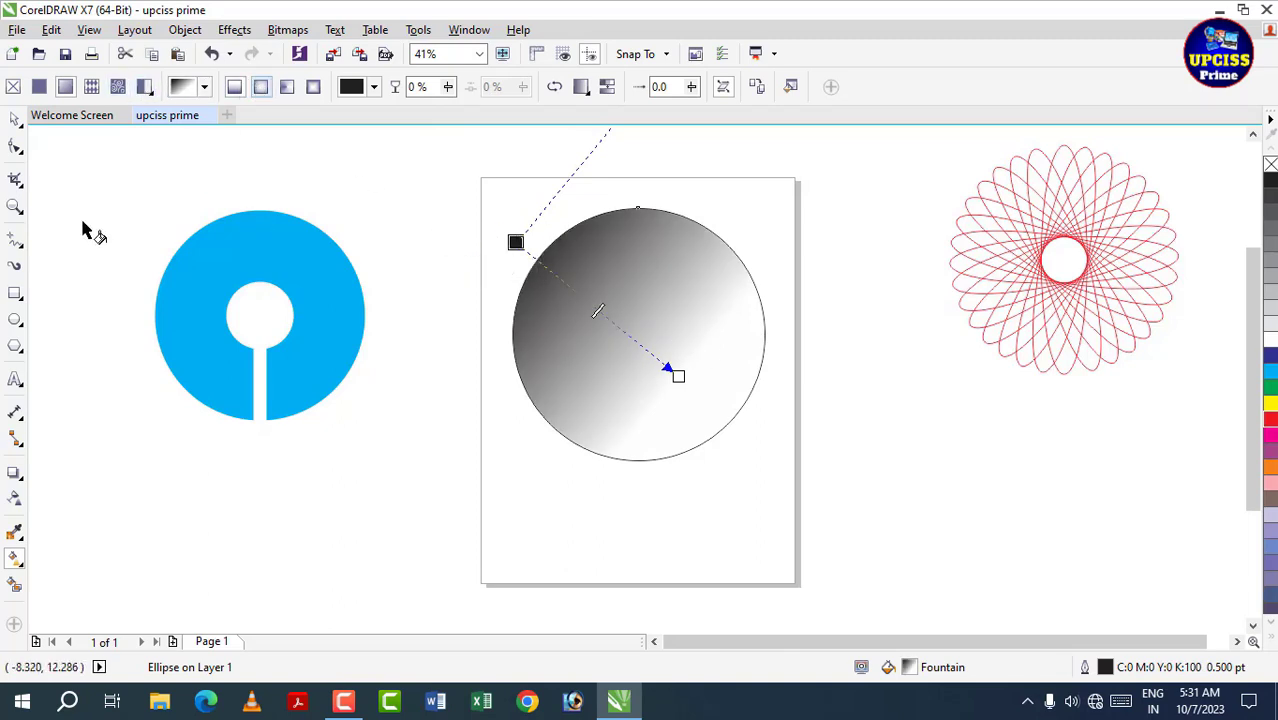
pyautogui.click(264, 92)
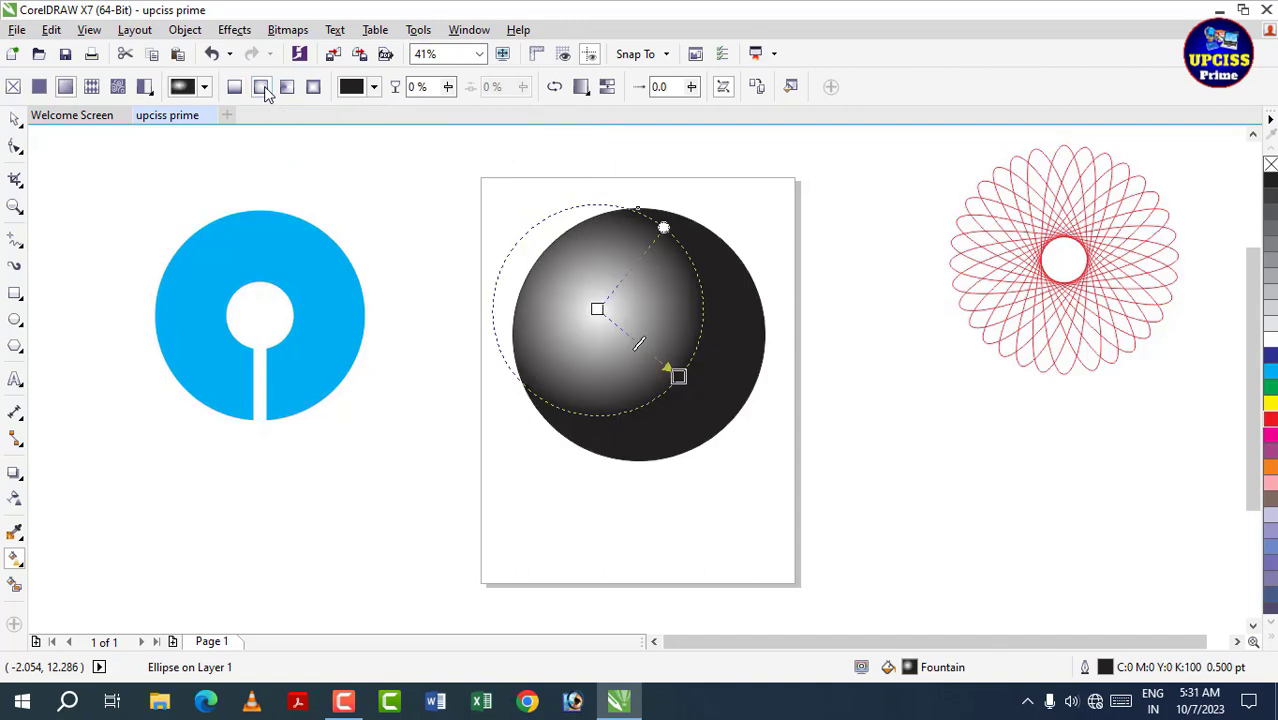
# - Centre the fountain fill on the circle, colour its centre dark blue, and extend its black end beyond the circle's edge
pyautogui.moveTo(597, 308); pyautogui.dragTo(638, 334)
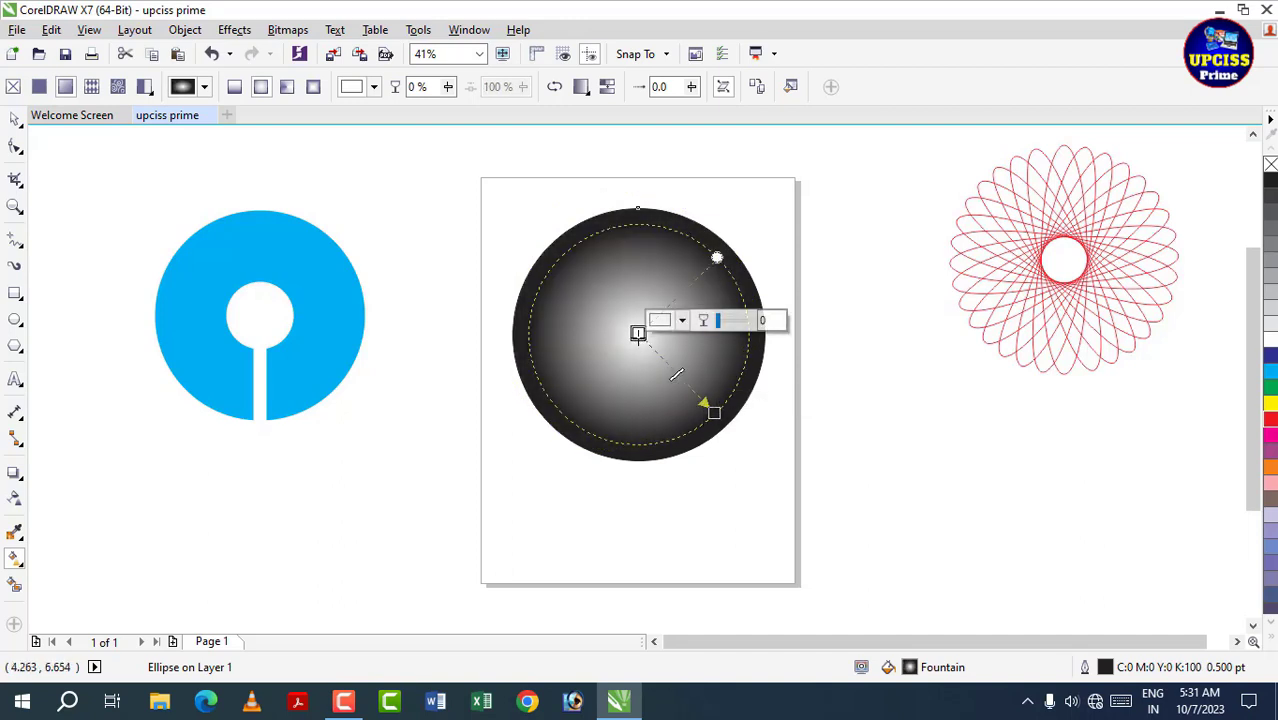
pyautogui.click(1270, 355)
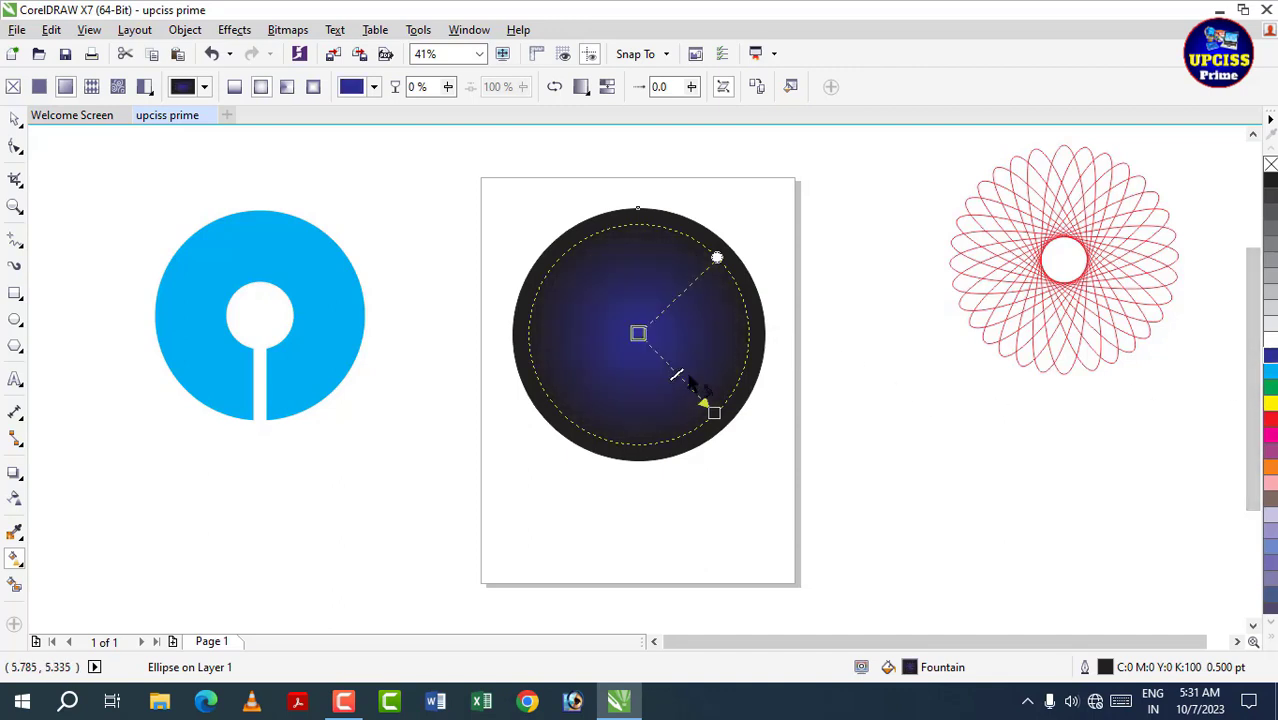
pyautogui.moveTo(713, 412); pyautogui.dragTo(739, 434)
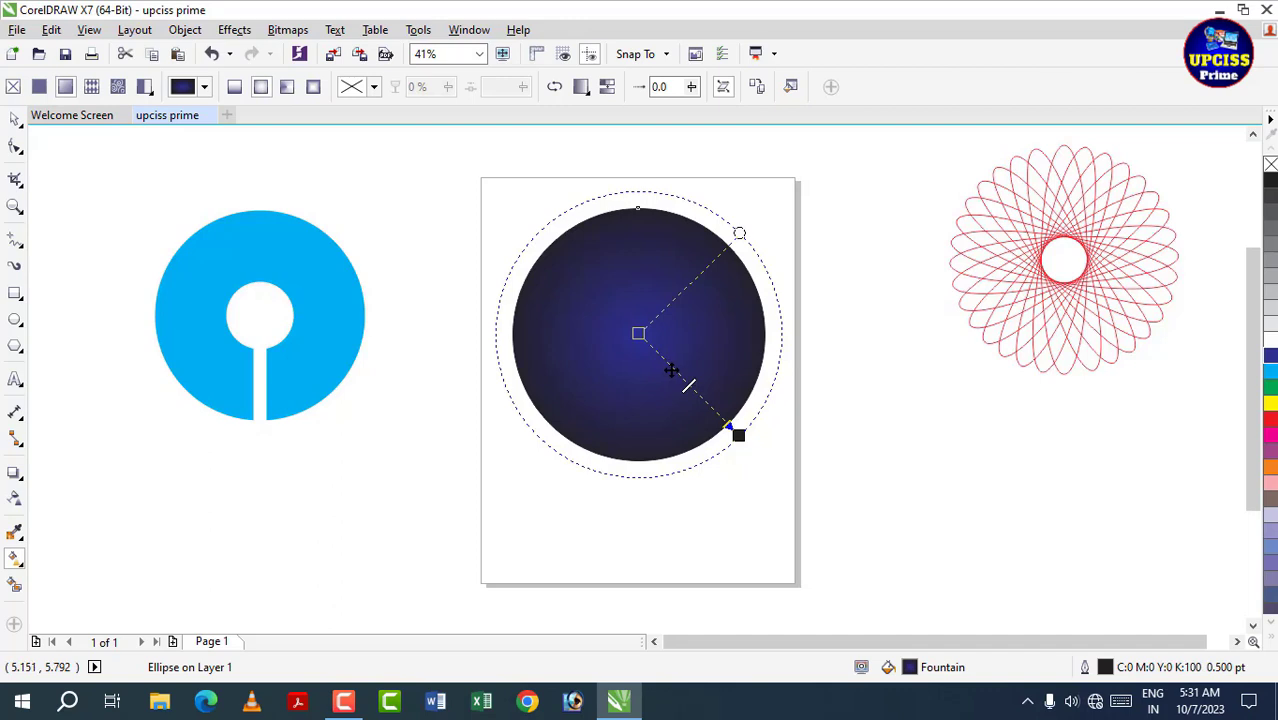
# - Try adding a yellow colour stop at about 69% along the fountain fill, and remove it
pyautogui.doubleClick(671, 371)
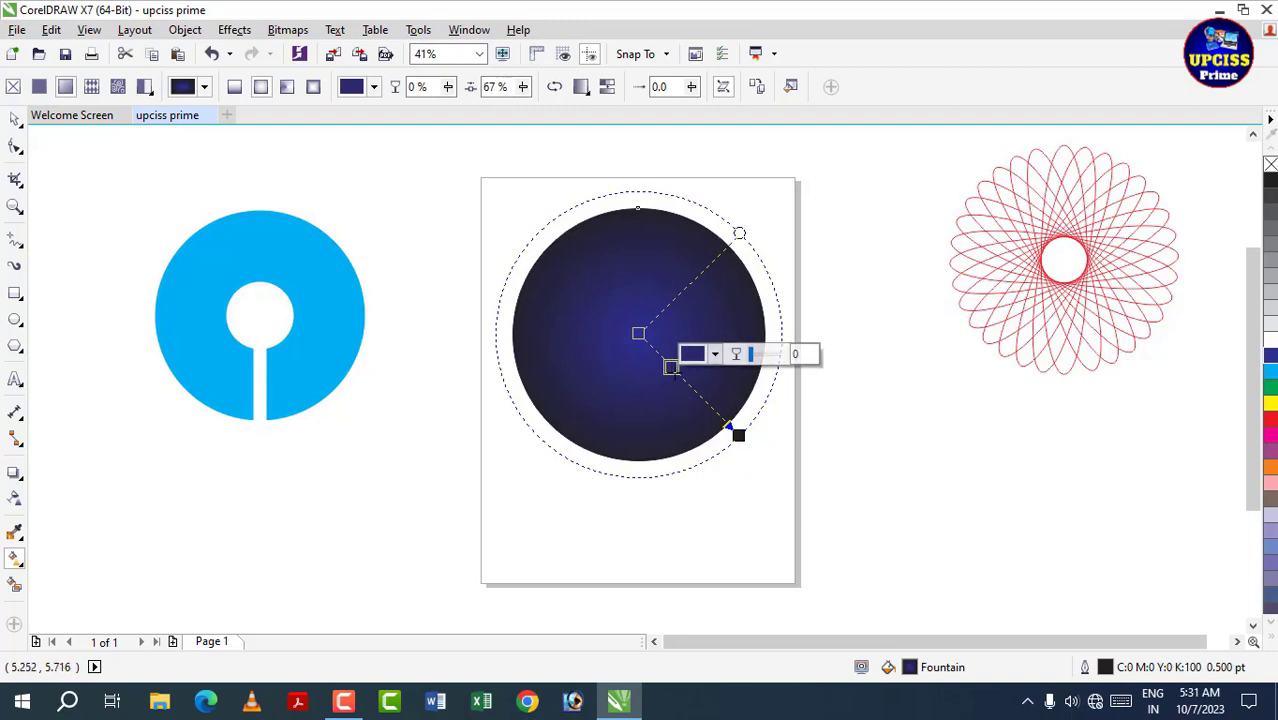
pyautogui.click(1270, 403)
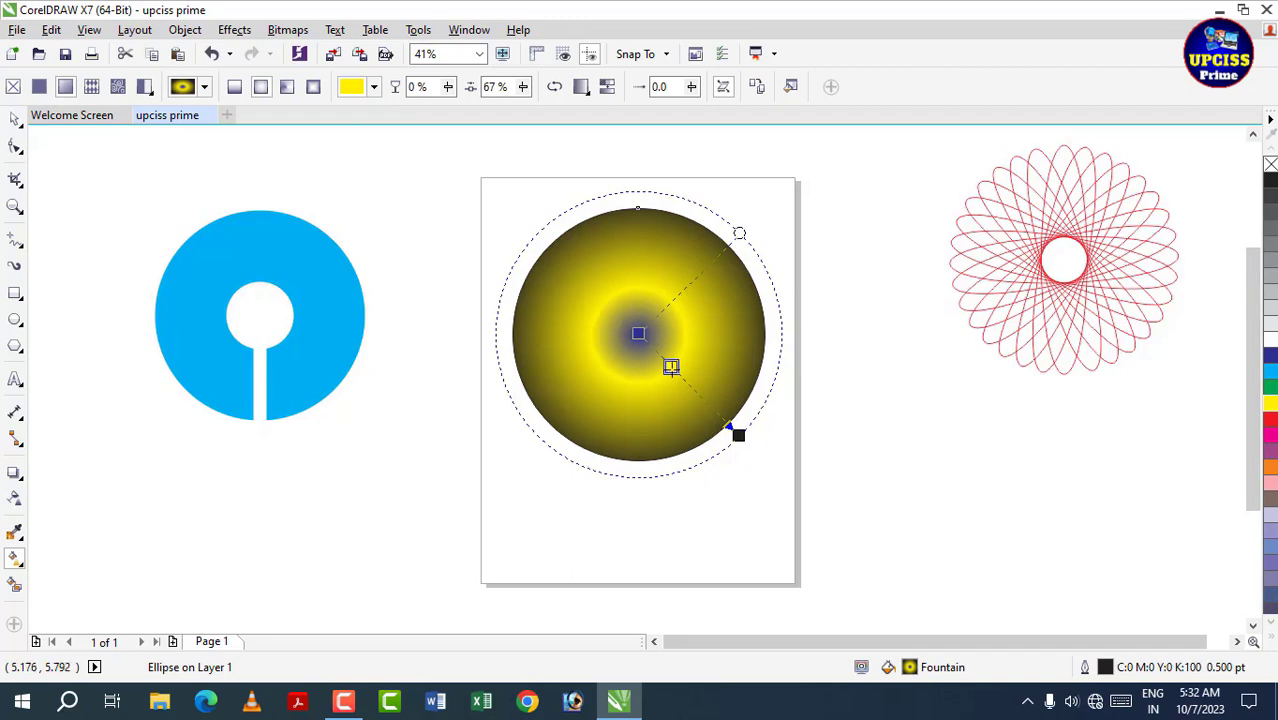
pyautogui.moveTo(671, 366)
pyautogui.mouseDown()
pyautogui.moveTo(710, 408)
pyautogui.moveTo(653, 348)
pyautogui.moveTo(702, 397)
pyautogui.moveTo(669, 365)
pyautogui.mouseUp()
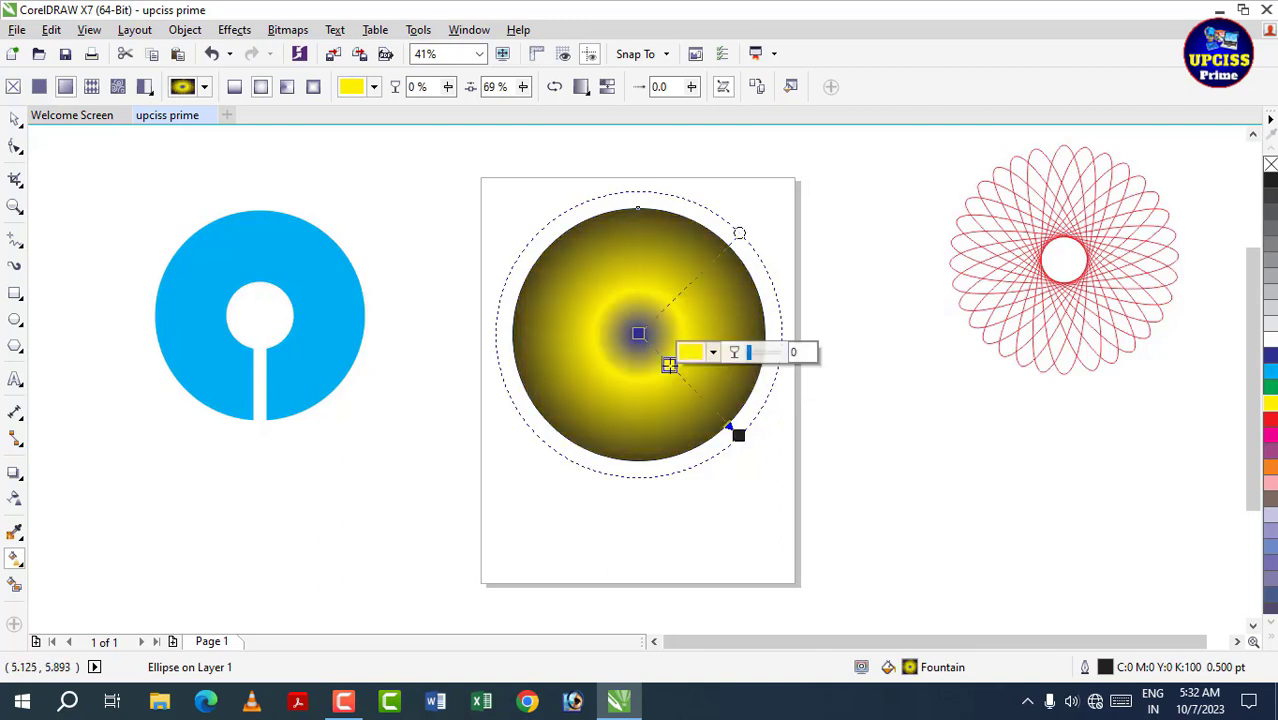
pyautogui.doubleClick(668, 364)
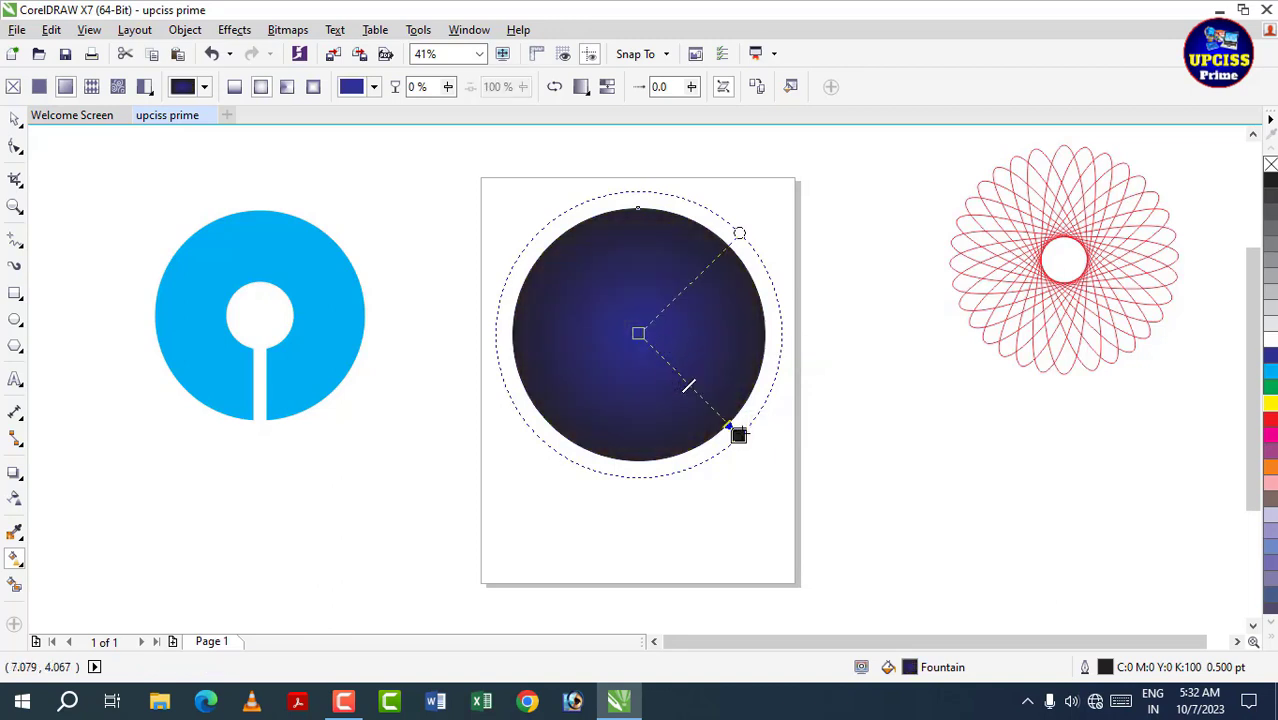
# - Extend the fill's black end slightly outward and enlarge the circle about its centre to about 7.13 inches across
pyautogui.moveTo(738, 434); pyautogui.dragTo(743, 434)
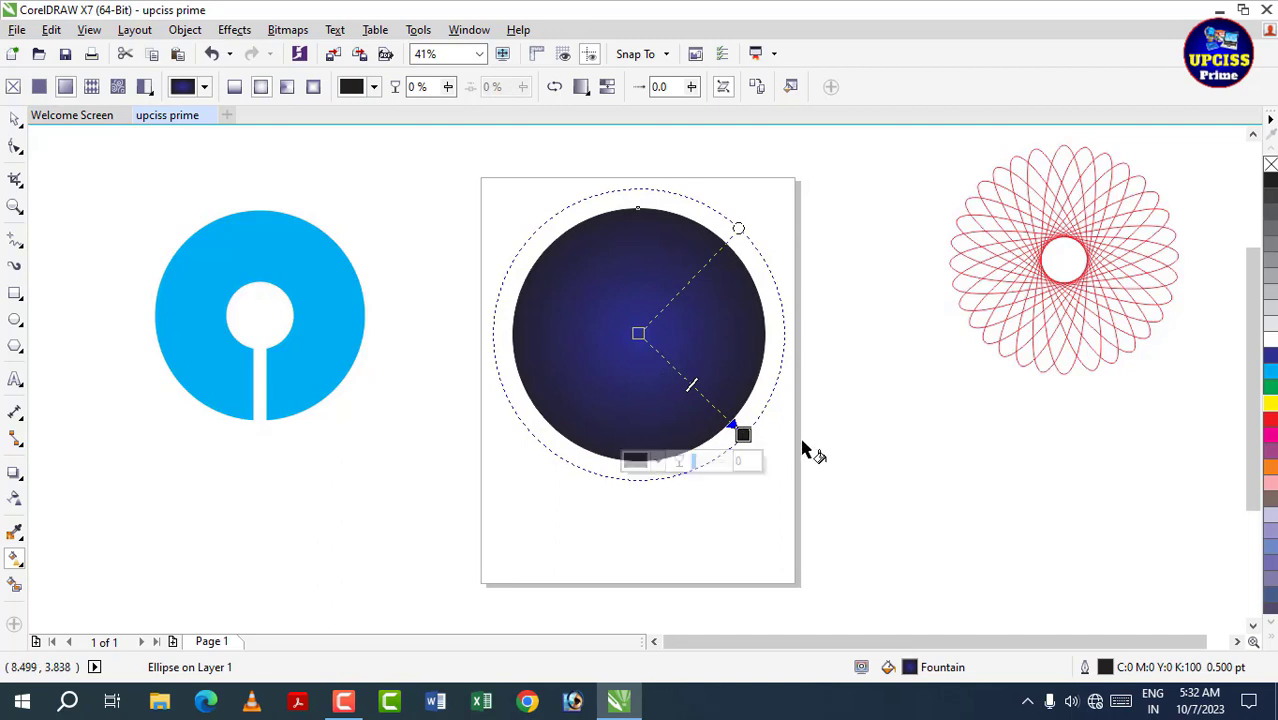
pyautogui.click(16, 120)
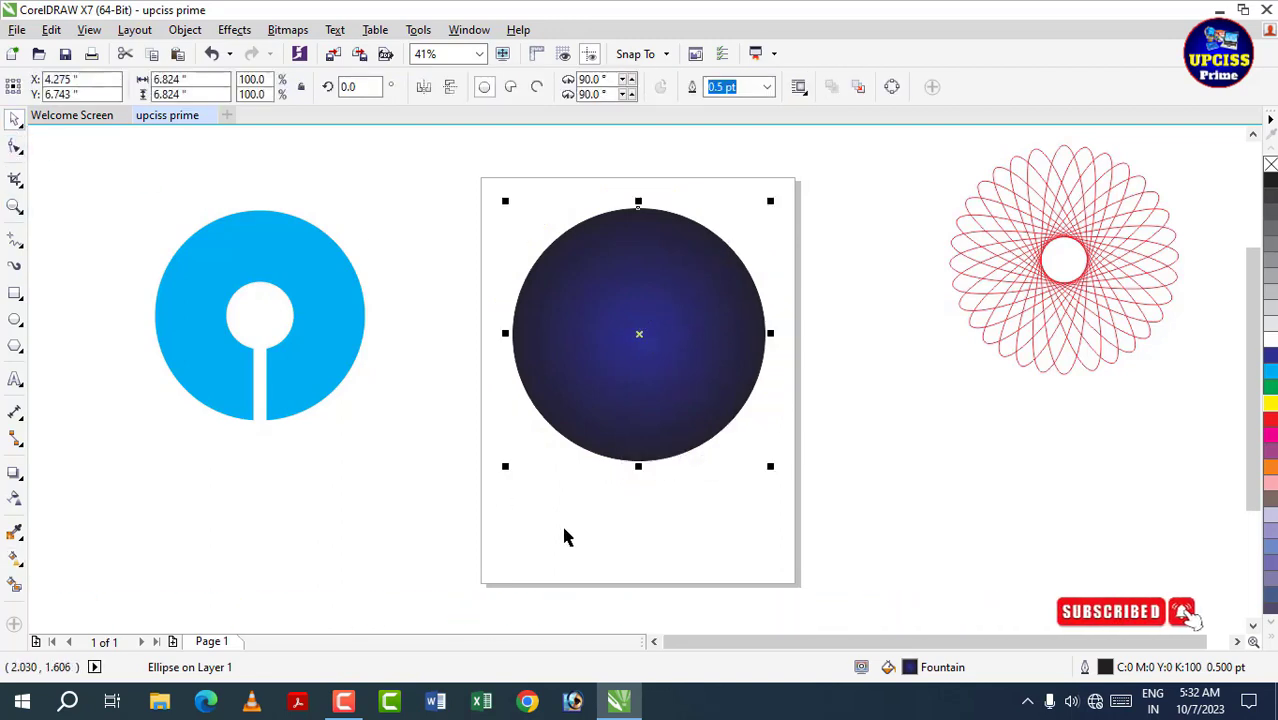
pyautogui.click(627, 535)
pyautogui.click(595, 368)
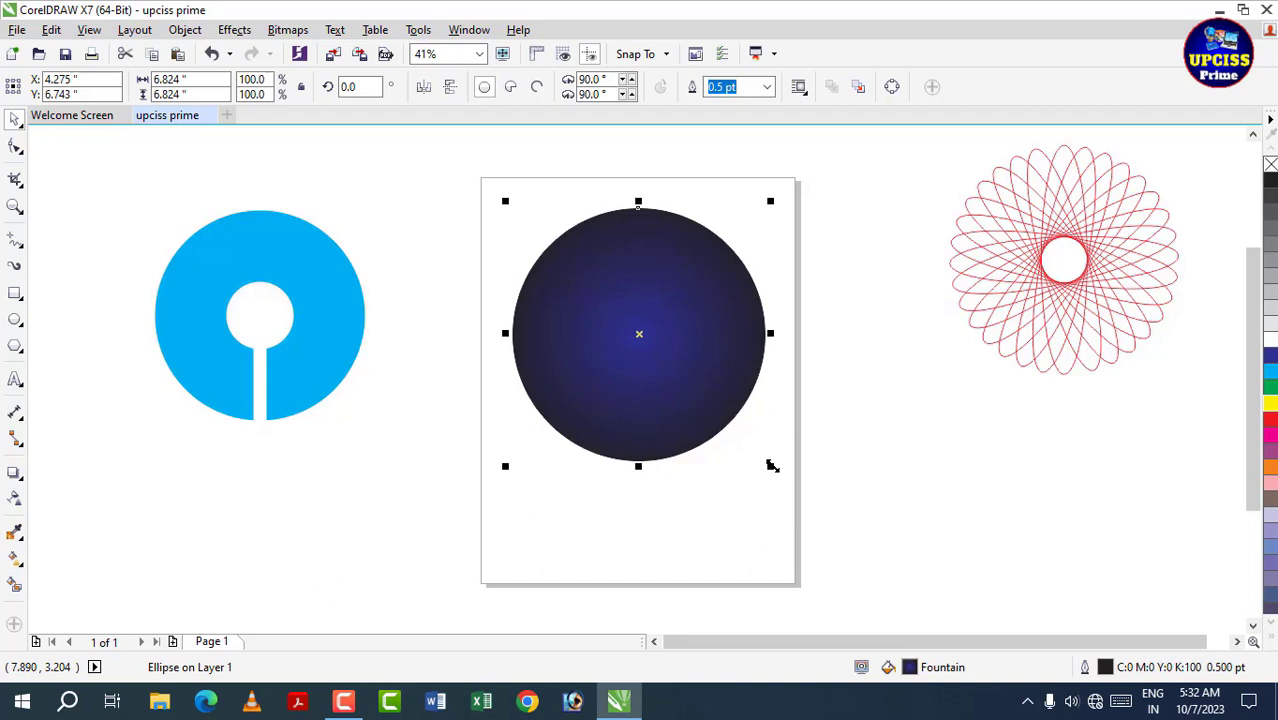
pyautogui.moveTo(772, 467); pyautogui.dragTo(778, 512)
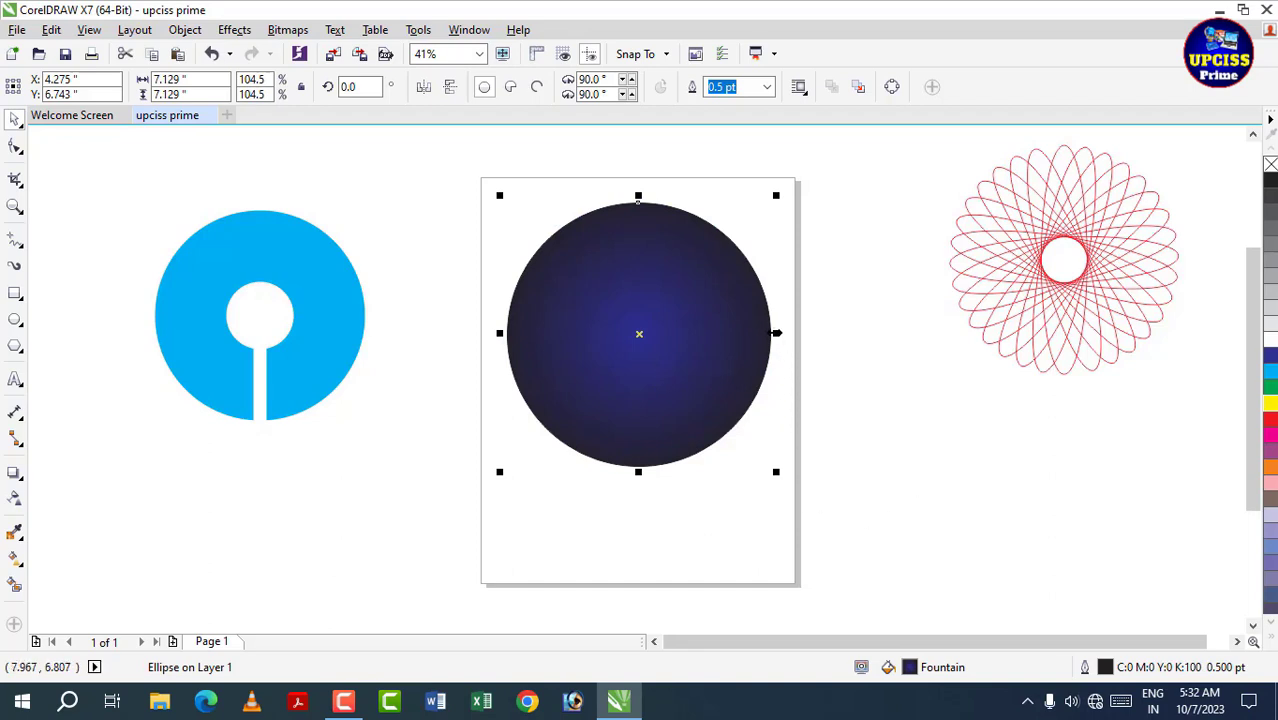
# - Make a copy of the circle narrowed about its centre to about 1.09 inches wide, with no fill and a white outline
pyautogui.moveTo(776, 333); pyautogui.dragTo(662, 336)
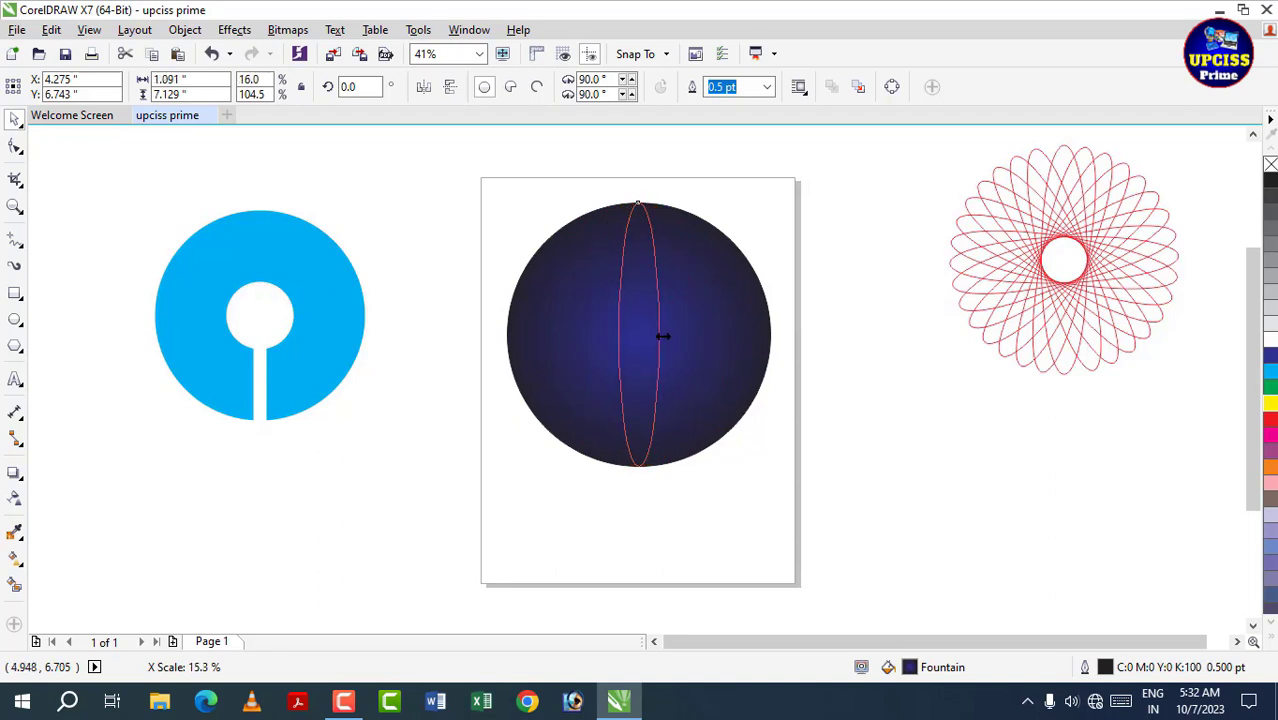
pyautogui.moveTo(662, 336); pyautogui.dragTo(664, 345)
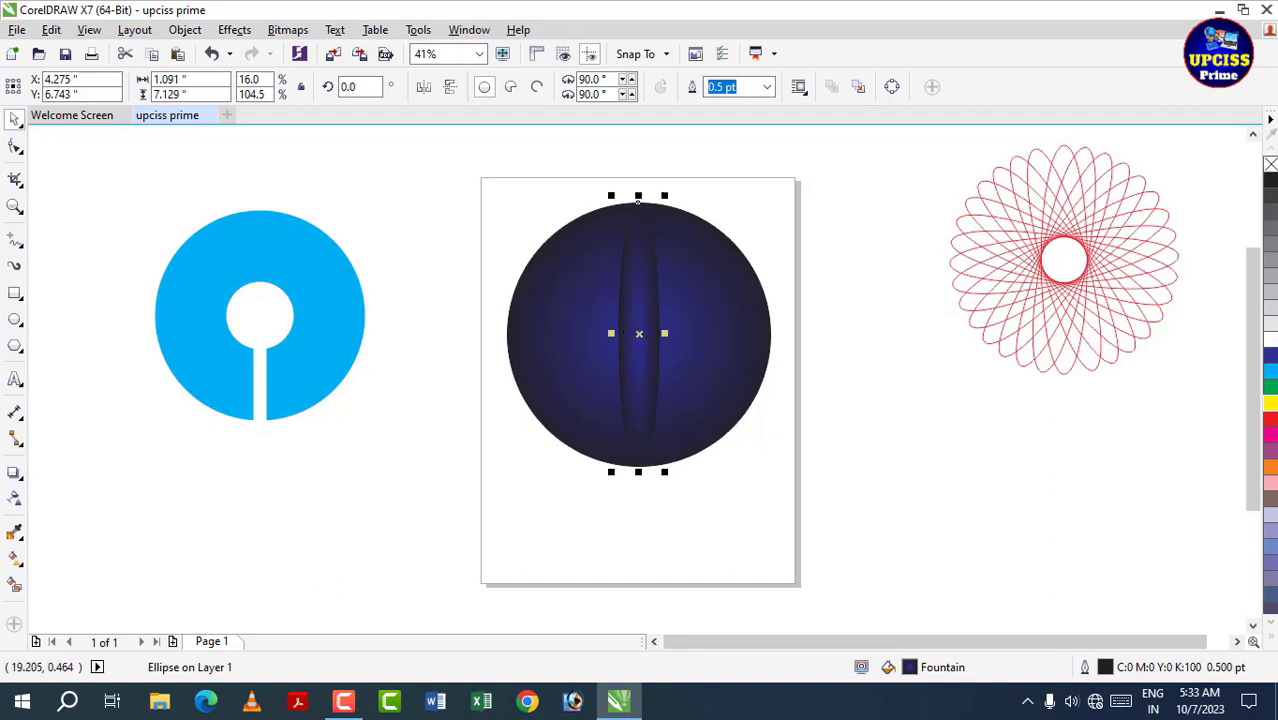
pyautogui.click(1270, 164)
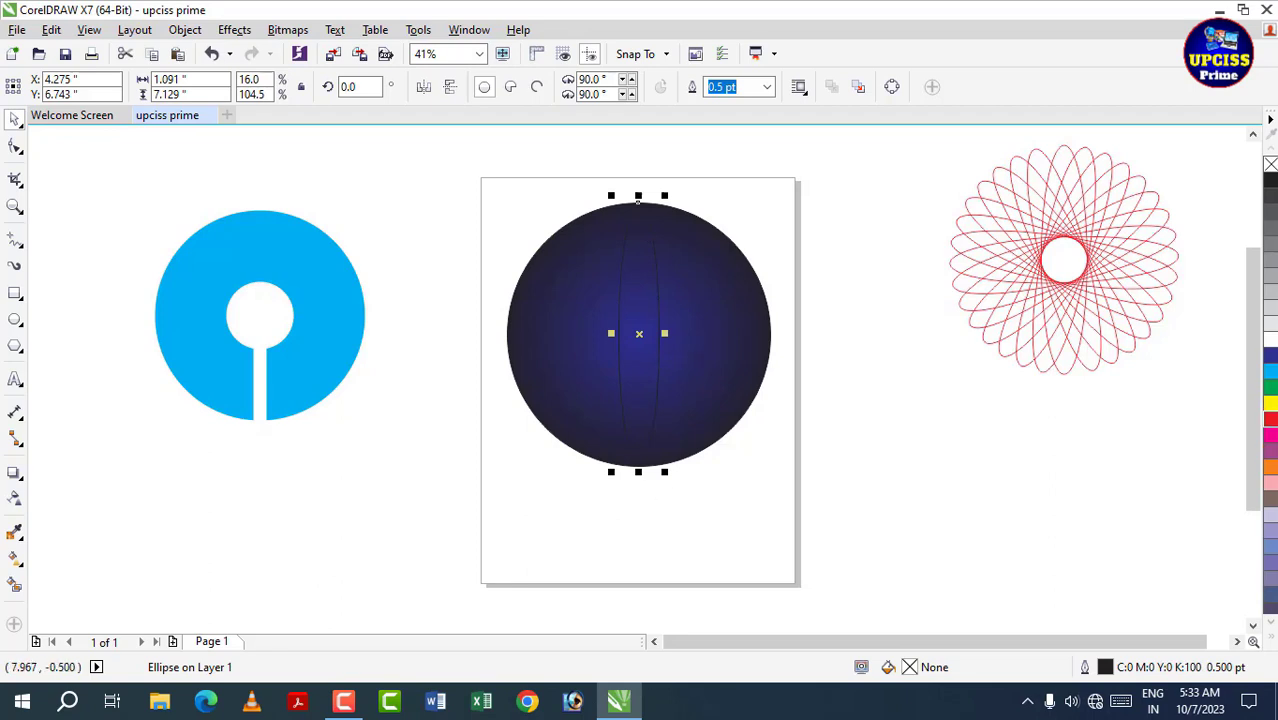
pyautogui.rightClick(1272, 343)
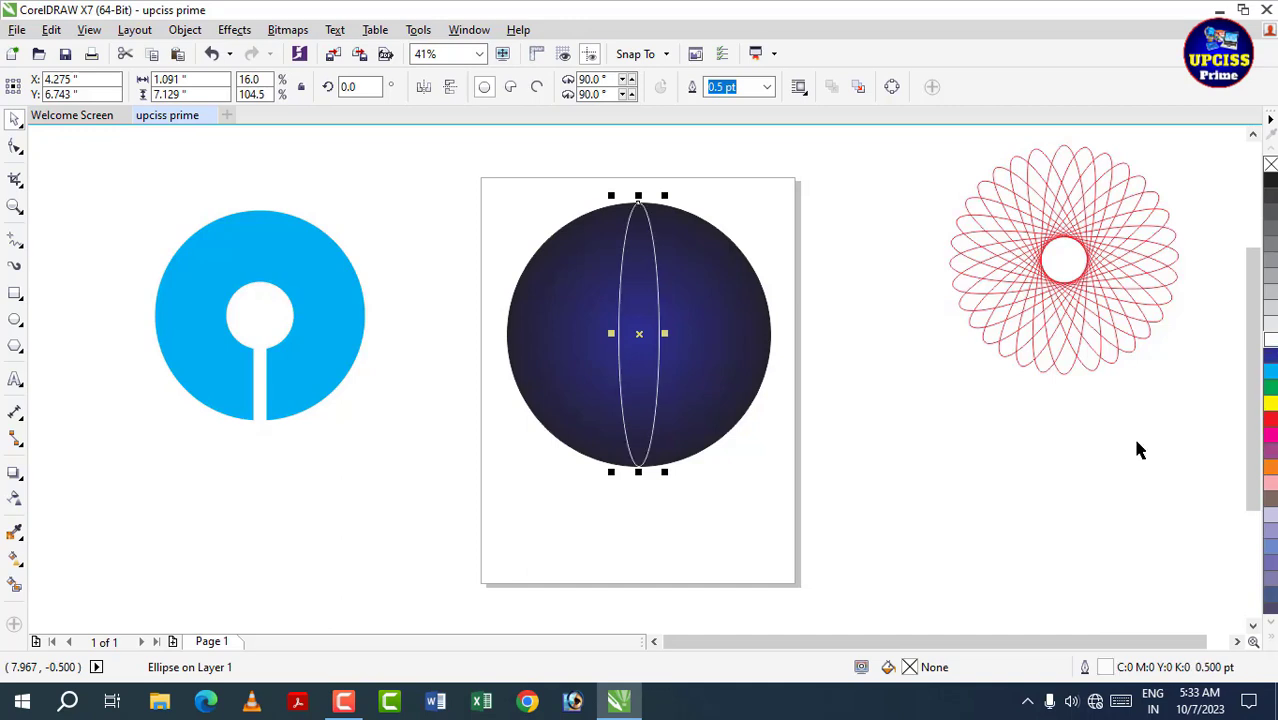
# - Make a copy of the white ellipse rotated about 7.75° clockwise around its centre, and repeat the rotated copies until they fill the whole circle
pyautogui.click(643, 262)
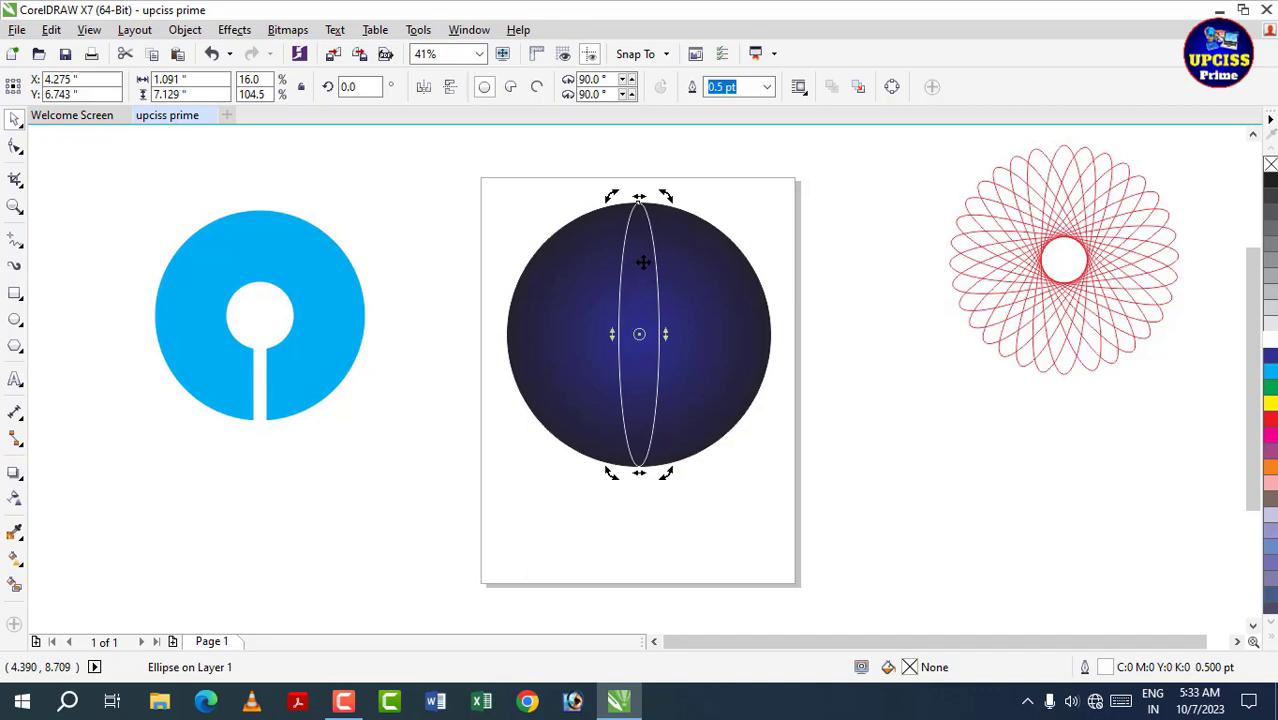
pyautogui.moveTo(665, 196); pyautogui.dragTo(680, 208)
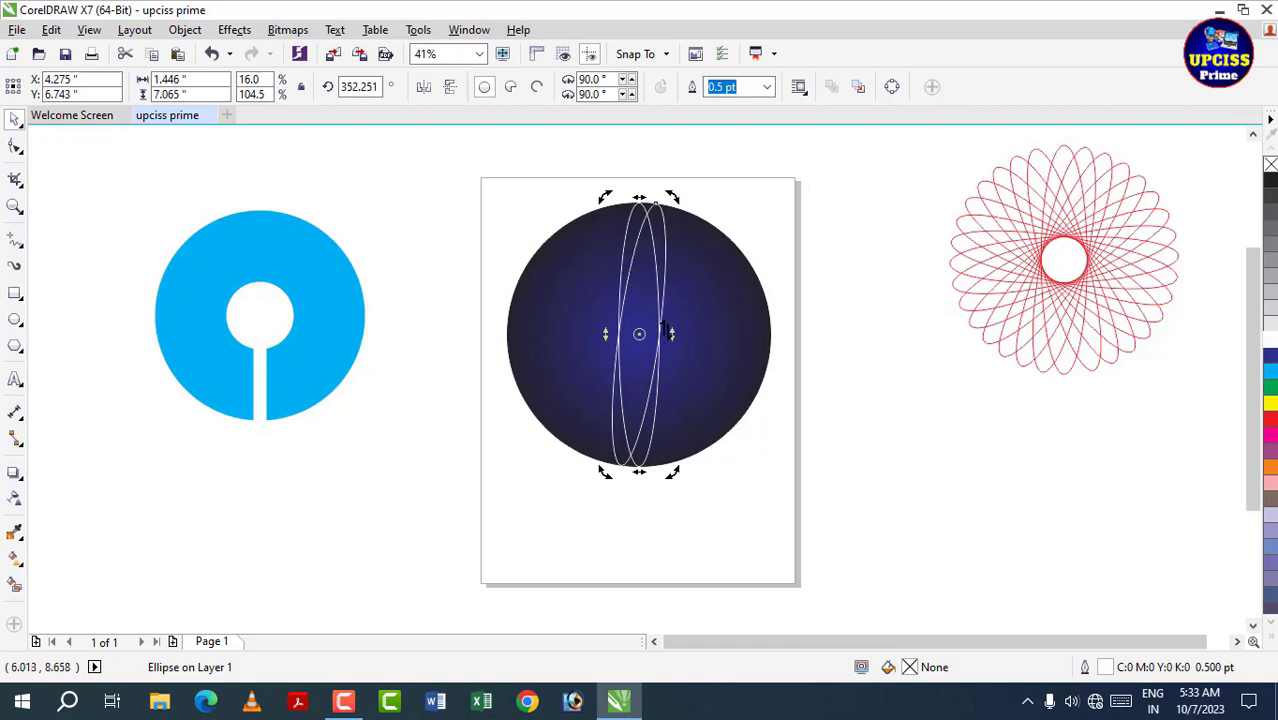
pyautogui.hotkey('ctrl', 'r')
pyautogui.hotkey('ctrl', 'r')
pyautogui.hotkey('ctrl', 'r')
pyautogui.hotkey('ctrl', 'r')
pyautogui.hotkey('ctrl', 'r')
pyautogui.hotkey('ctrl', 'r')
pyautogui.hotkey('ctrl', 'r')
pyautogui.hotkey('ctrl', 'r')
pyautogui.hotkey('ctrl', 'r')
pyautogui.hotkey('ctrl', 'r')
pyautogui.hotkey('ctrl', 'r')
pyautogui.hotkey('ctrl', 'r')
pyautogui.hotkey('ctrl', 'r')
pyautogui.hotkey('ctrl', 'r')
pyautogui.hotkey('ctrl', 'r')
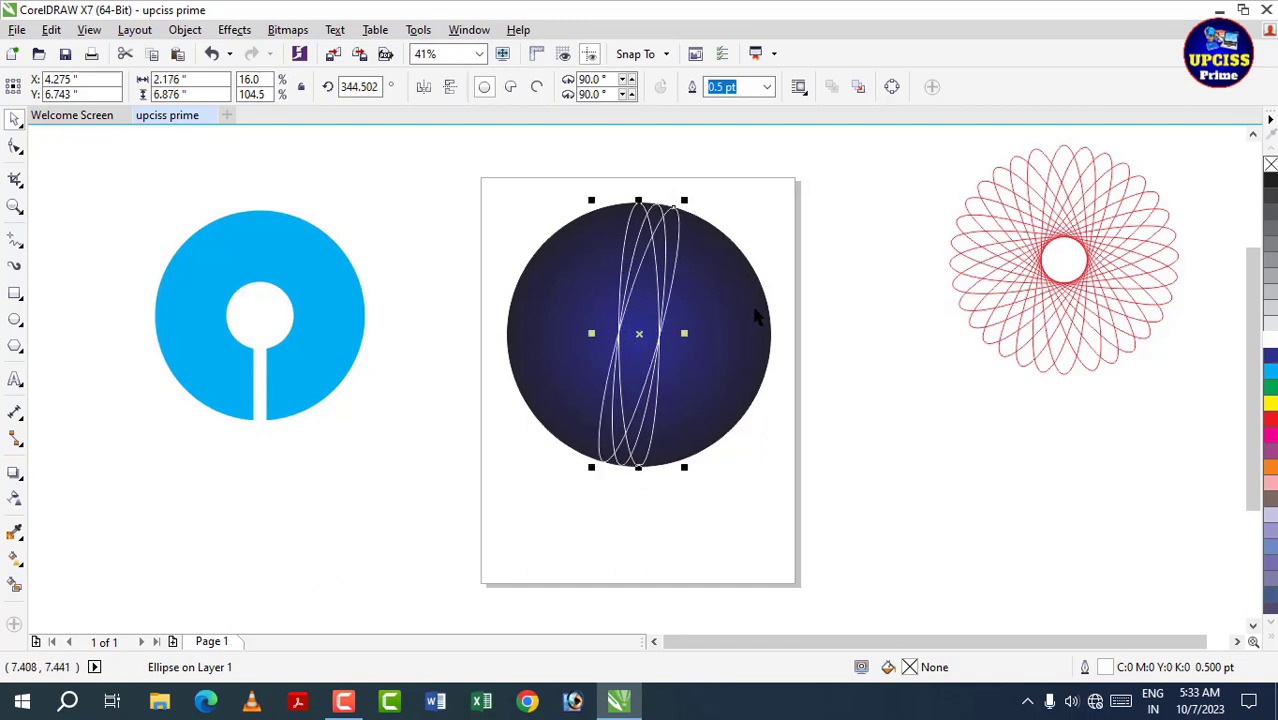
pyautogui.hotkey('ctrl', 'r')
pyautogui.hotkey('ctrl', 'r')
pyautogui.hotkey('ctrl', 'r')
pyautogui.hotkey('ctrl', 'r')
pyautogui.hotkey('ctrl', 'r')
pyautogui.hotkey('ctrl', 'r')
pyautogui.hotkey('ctrl', 'r')
pyautogui.hotkey('ctrl', 'r')
pyautogui.hotkey('ctrl', 'r')
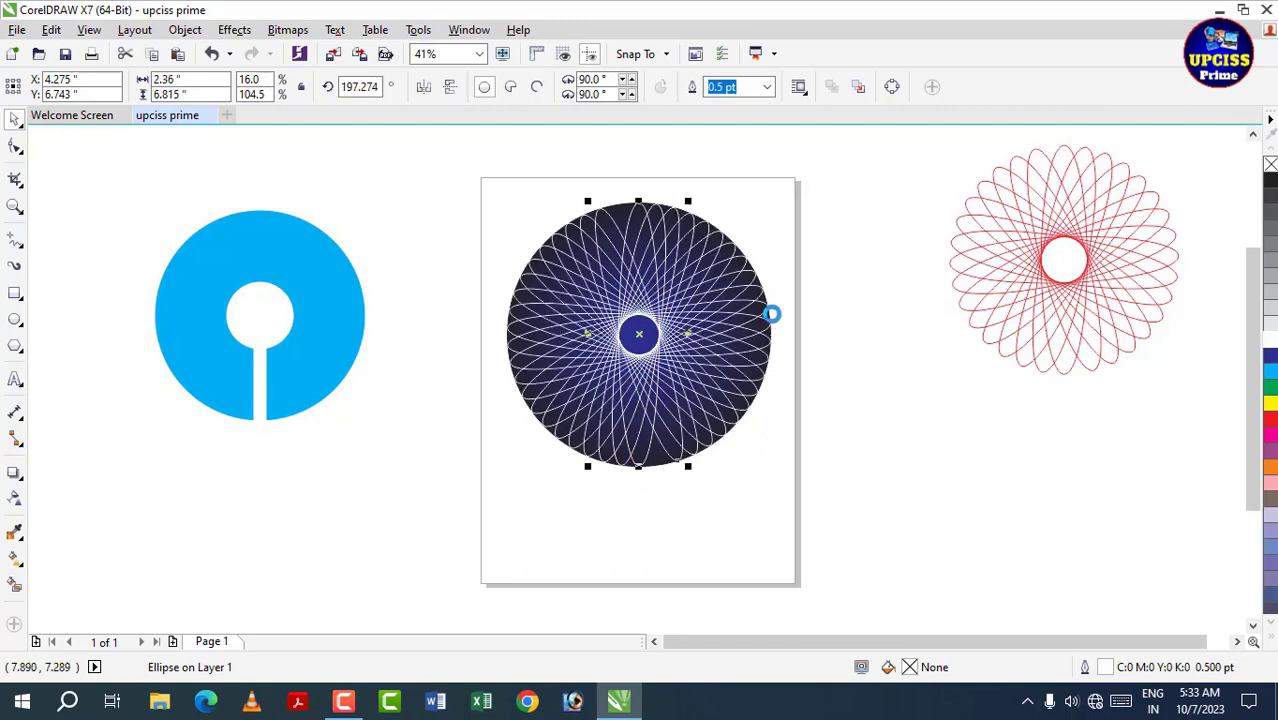
pyautogui.click(857, 328)
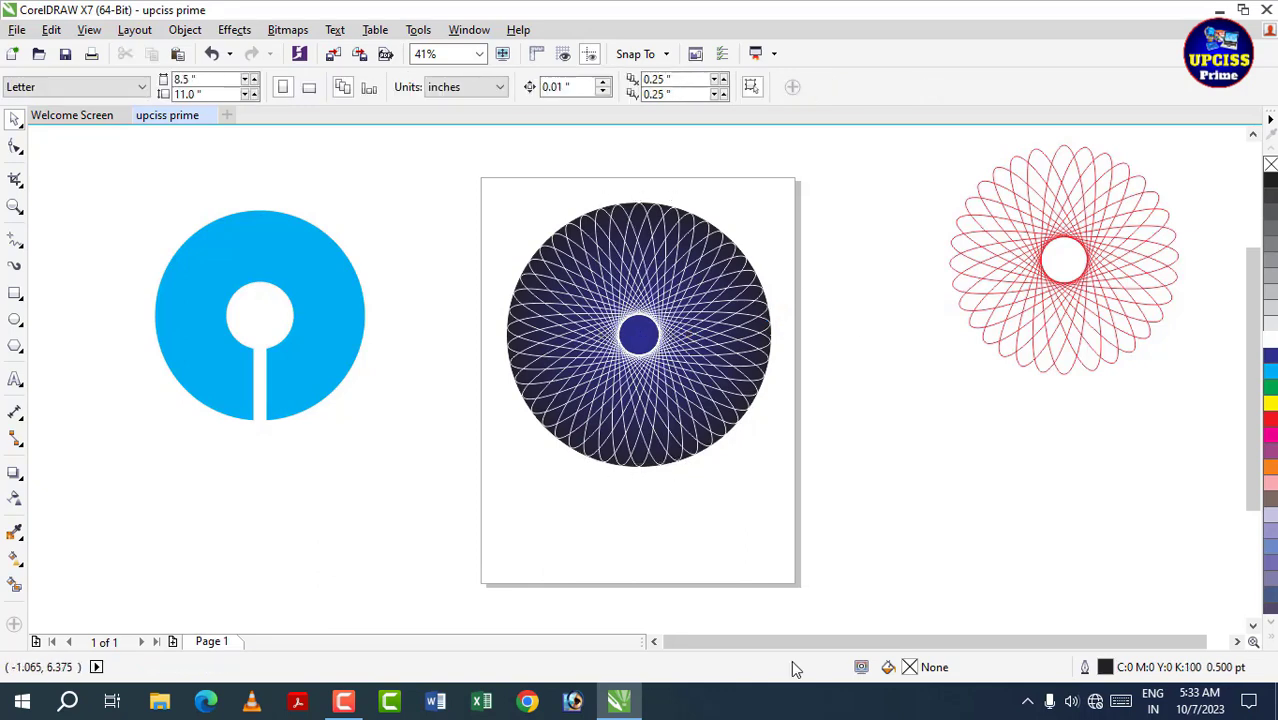
# - Select the gradient circle with all its white ellipses and group them
pyautogui.moveTo(492, 152); pyautogui.dragTo(875, 500)
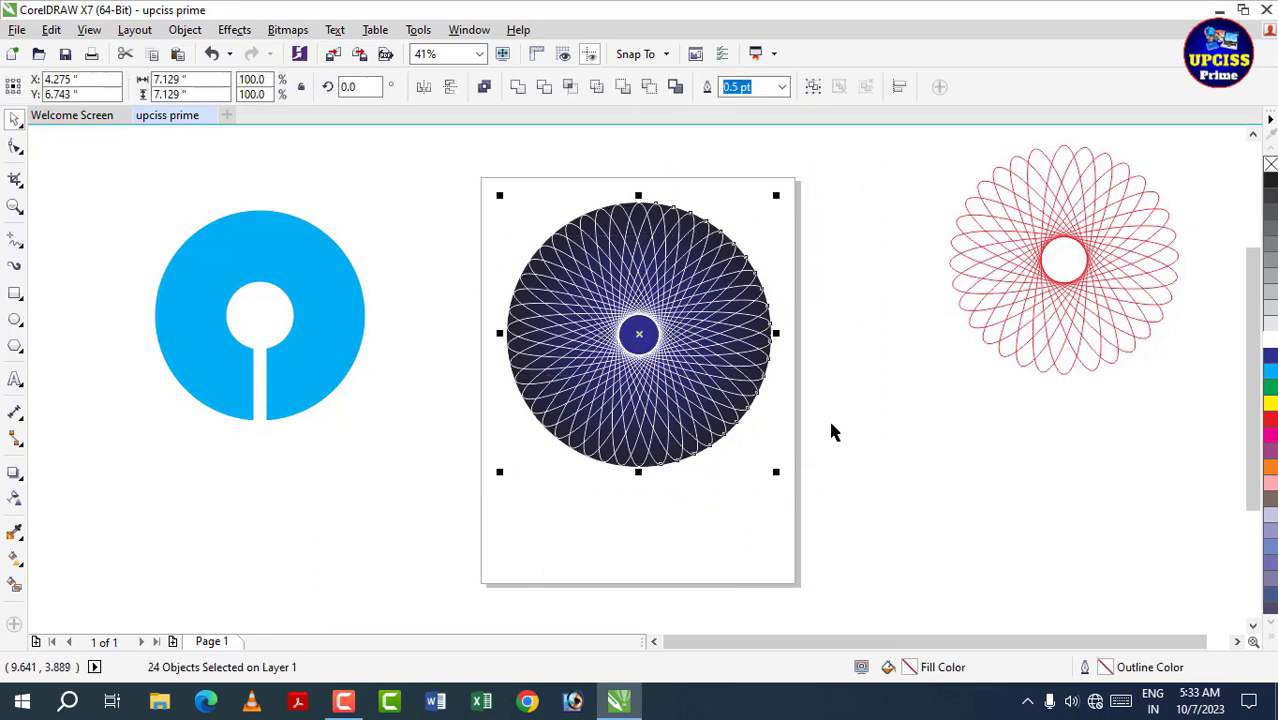
pyautogui.click(830, 431)
pyautogui.moveTo(485, 158); pyautogui.dragTo(868, 498)
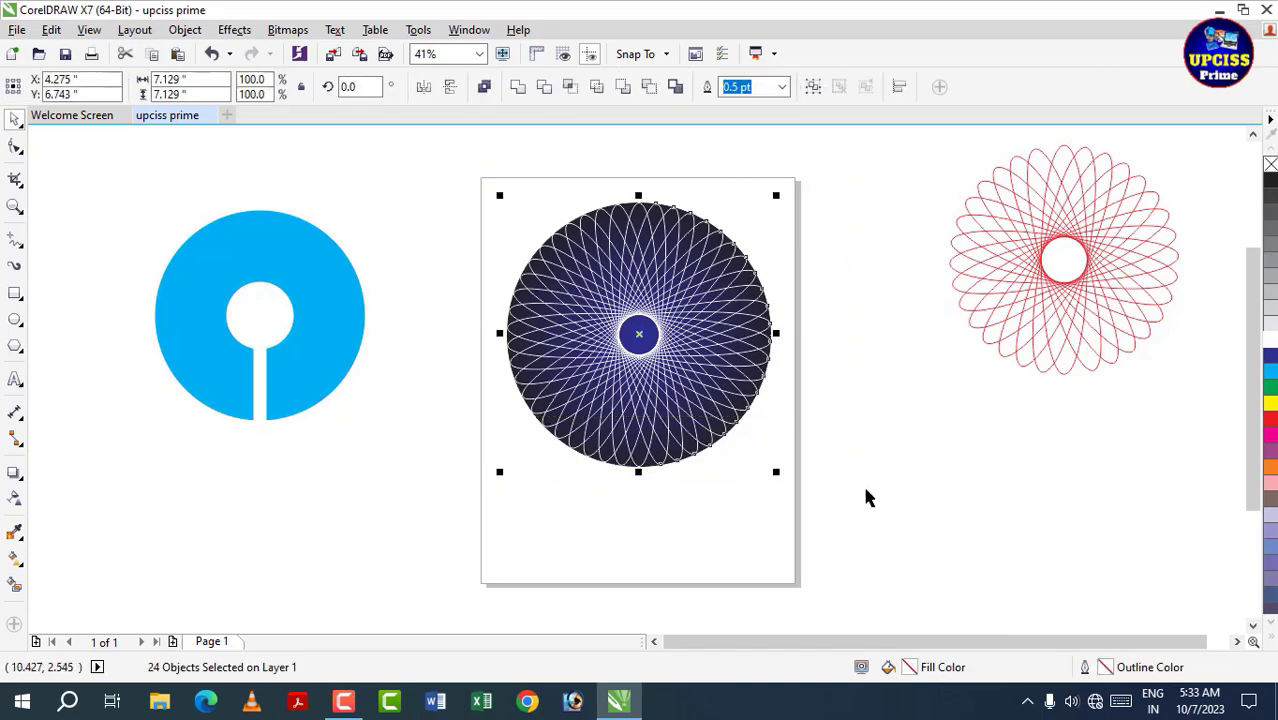
pyautogui.hotkey('ctrl', 'g')
# - Scale the grouped design down to about 5.17 inches across, and place it and one copy side by side off the page, below the red flower
pyautogui.moveTo(636, 272); pyautogui.dragTo(680, 328)
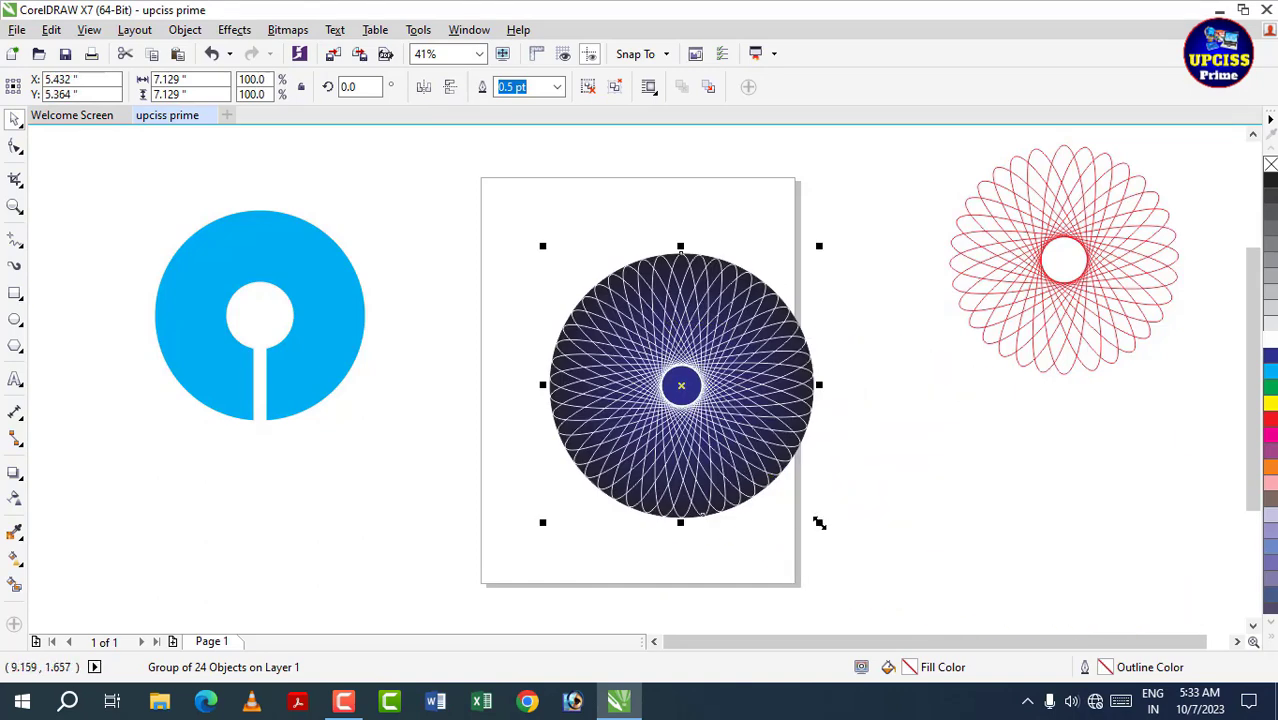
pyautogui.moveTo(819, 523); pyautogui.dragTo(781, 487)
pyautogui.moveTo(664, 358); pyautogui.dragTo(856, 462)
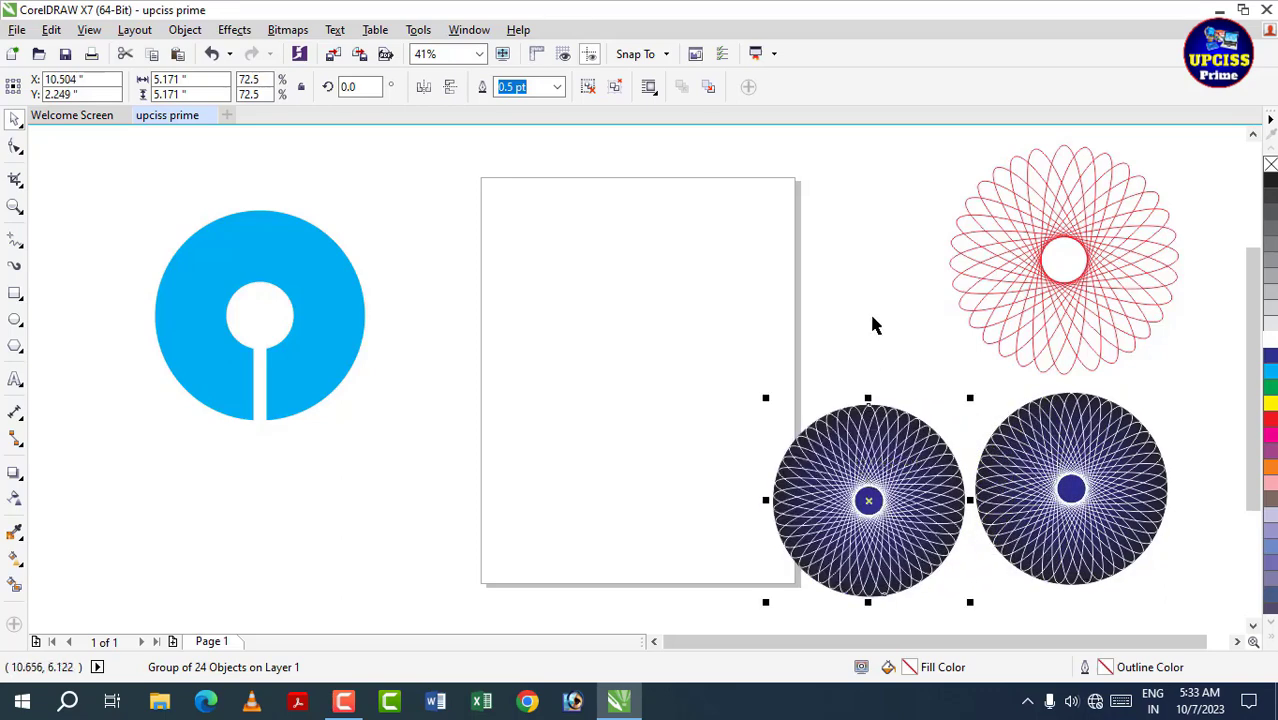
# - Place another copy of the grouped blue design directly below the cyan keyhole logo
pyautogui.click(872, 318)
pyautogui.click(864, 461)
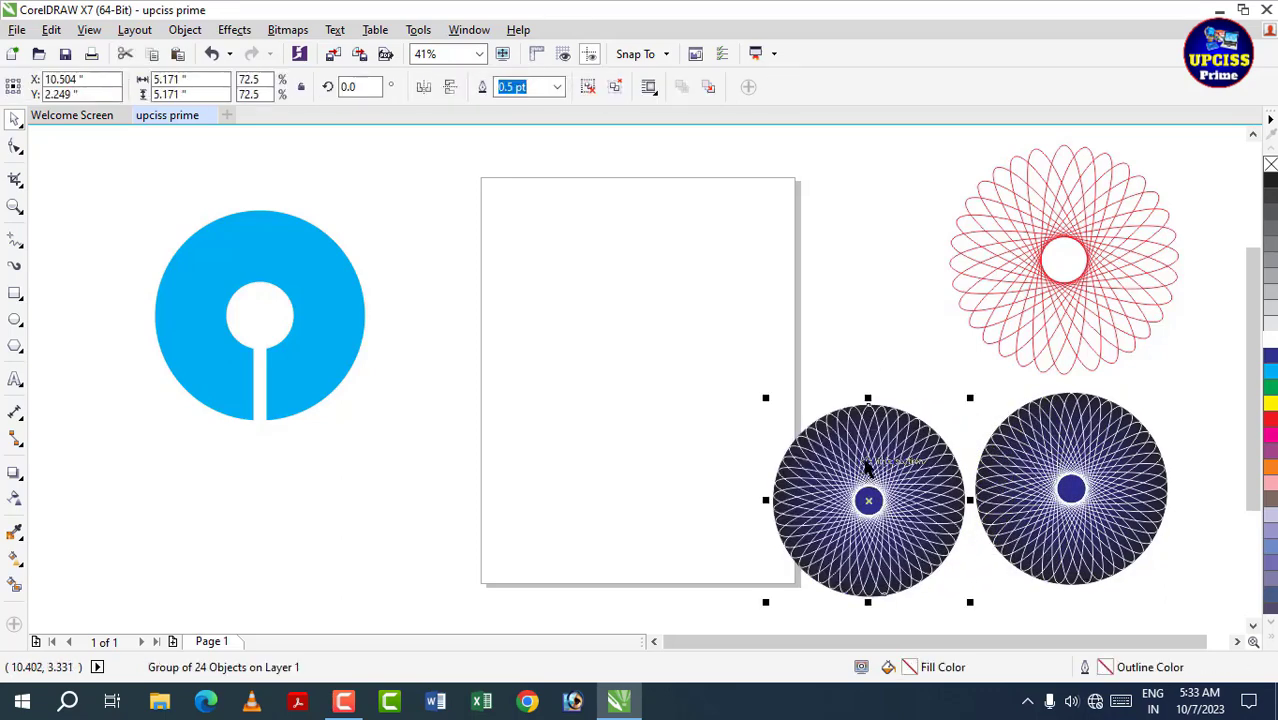
pyautogui.moveTo(868, 468); pyautogui.dragTo(266, 486)
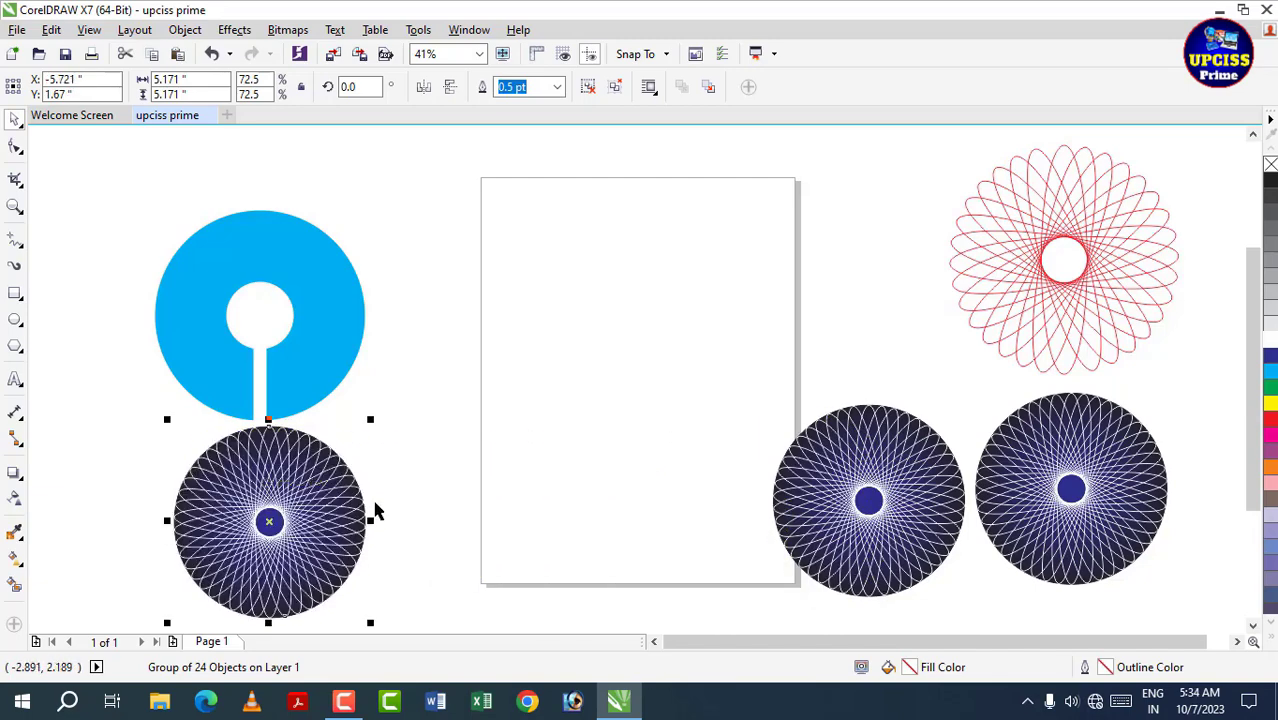
pyautogui.click(370, 512)
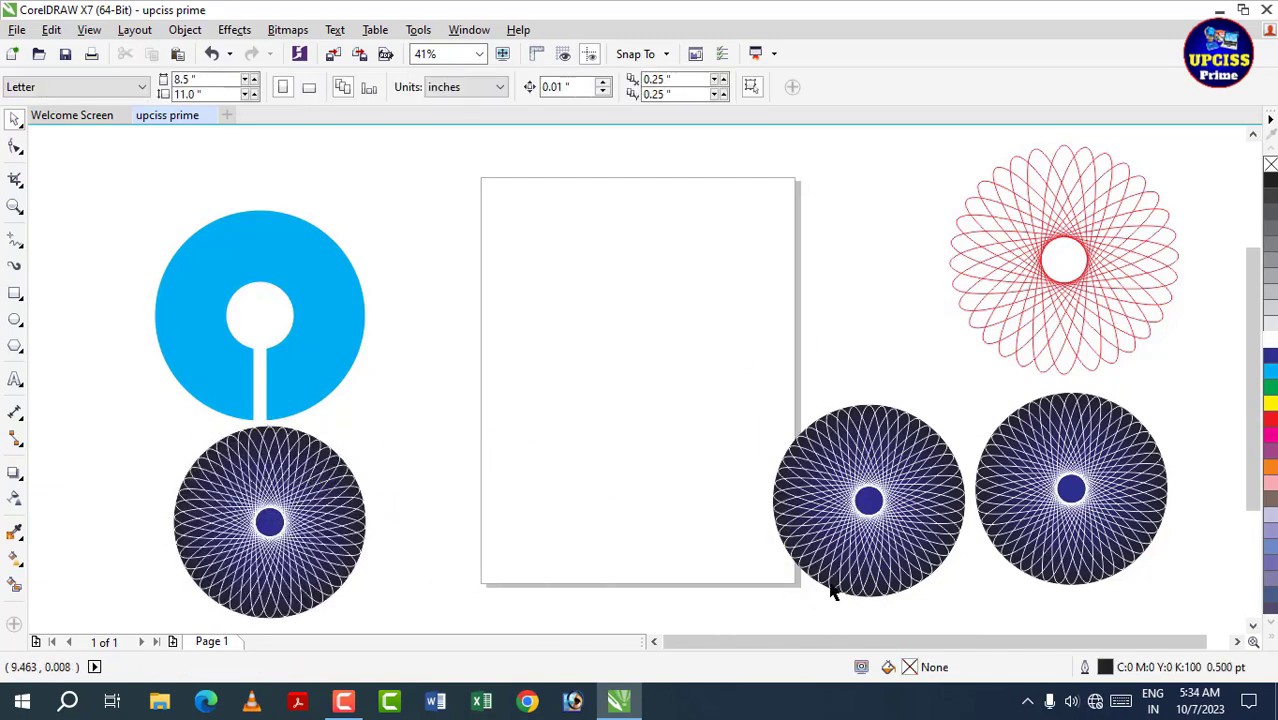